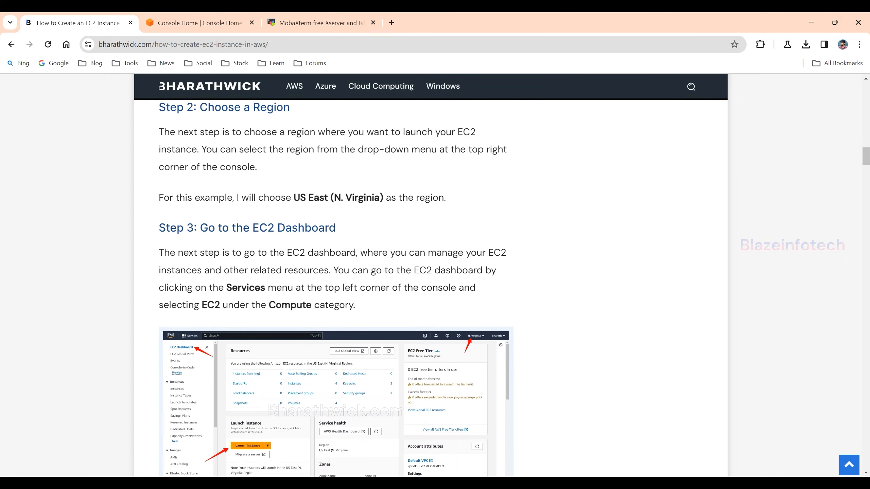
Read through the tutorial article's sections on choosing a region, AMI, network settings and storage for an EC2 instance
{"action": "scroll", "coordinate": [336, 274], "scroll_direction": "down", "scroll_amount": 15}
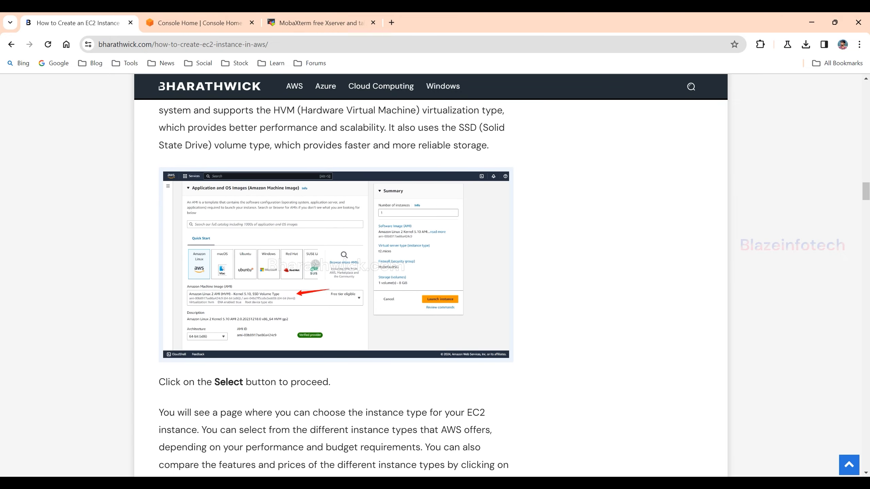
{"action": "scroll", "coordinate": [431, 274], "scroll_direction": "down", "scroll_amount": 15}
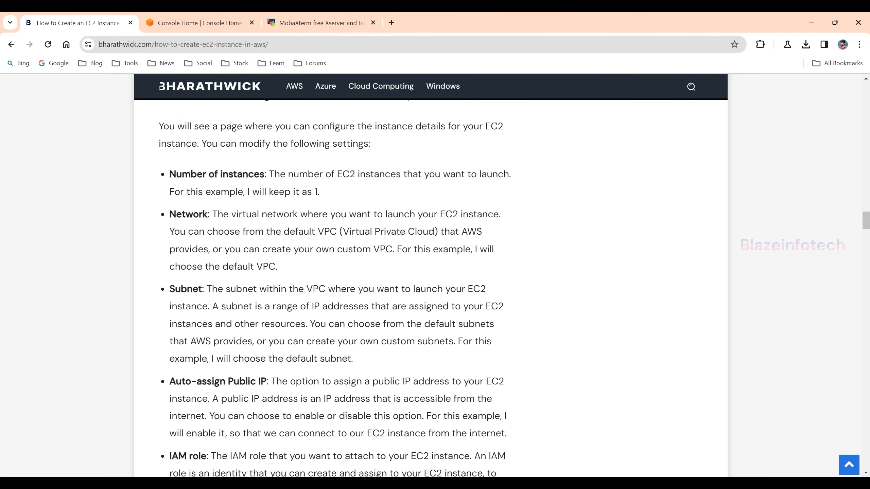
{"action": "scroll", "coordinate": [431, 274], "scroll_direction": "down", "scroll_amount": 15}
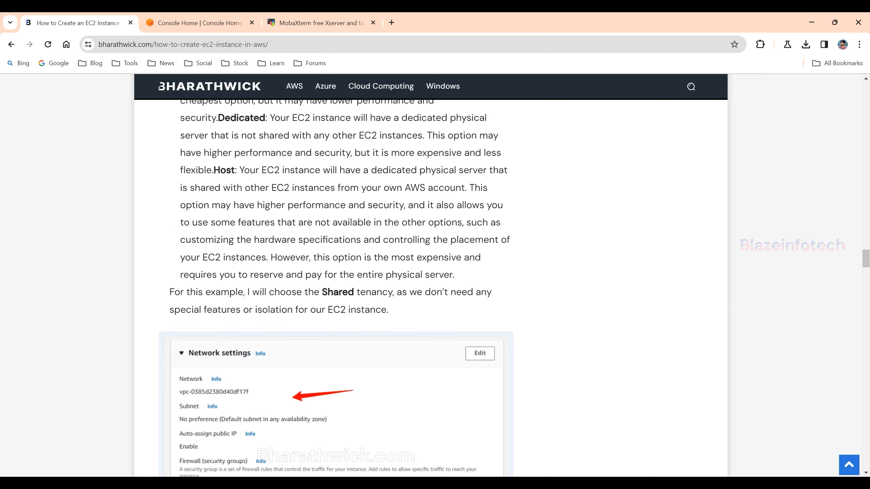
{"action": "scroll", "coordinate": [337, 274], "scroll_direction": "down", "scroll_amount": 15}
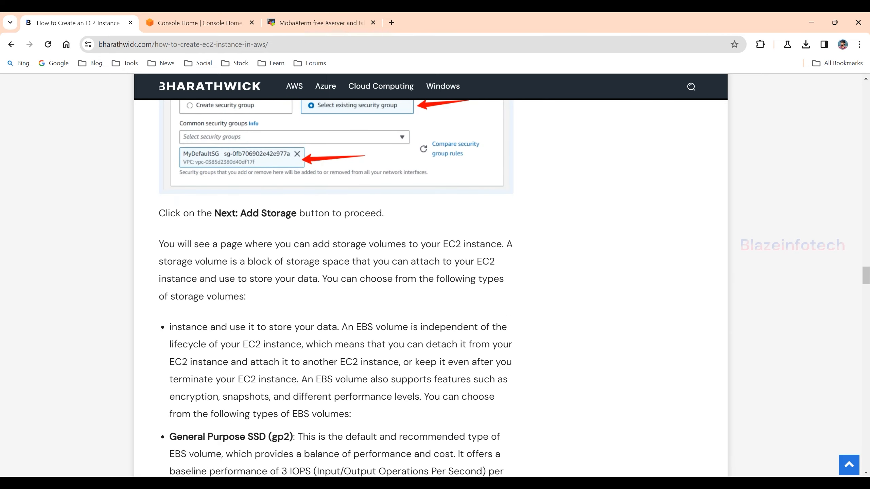
{"action": "scroll", "coordinate": [431, 274], "scroll_direction": "down", "scroll_amount": 3}
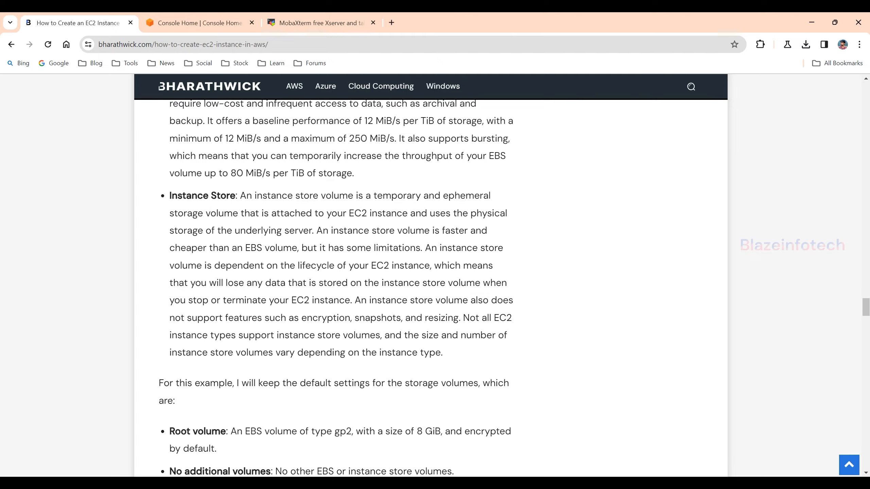
{"action": "scroll", "coordinate": [431, 275], "scroll_direction": "up", "scroll_amount": 20}
{"action": "scroll", "coordinate": [430, 274], "scroll_direction": "up", "scroll_amount": 3}
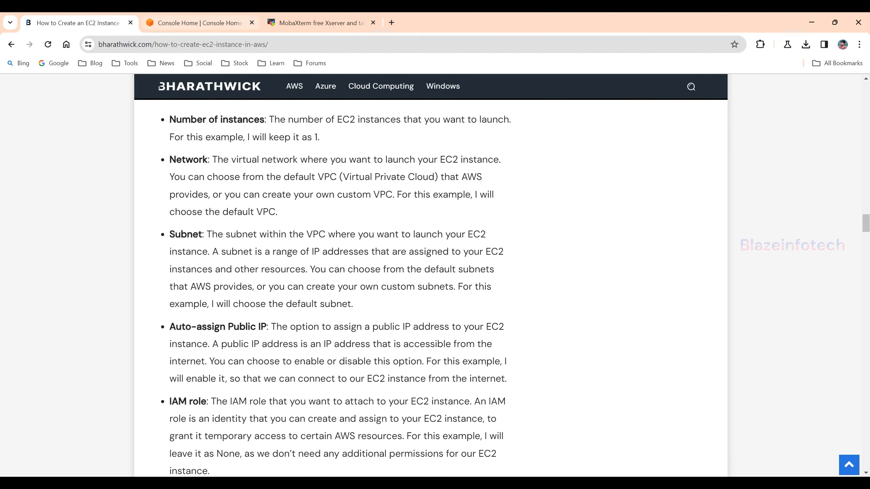
Switch from the tutorial article to the AWS Console Home page
{"action": "key", "text": "ctrl+Tab"}
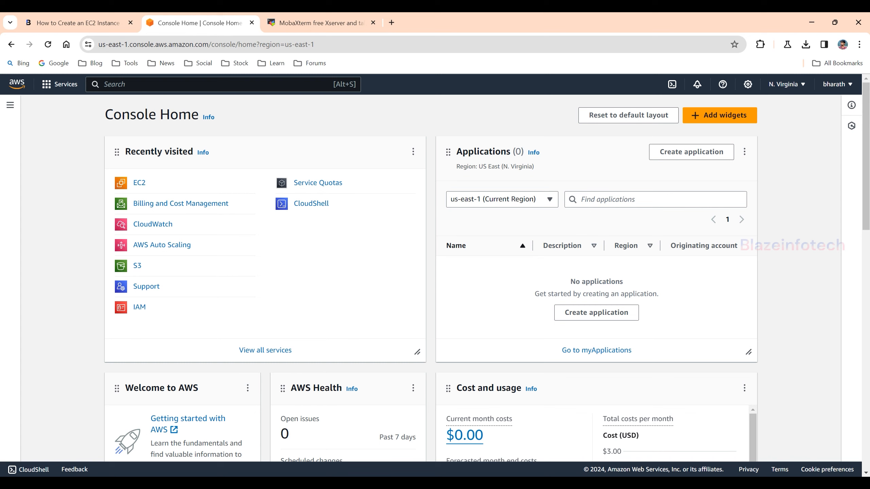
{"action": "key", "text": "ctrl+l"}
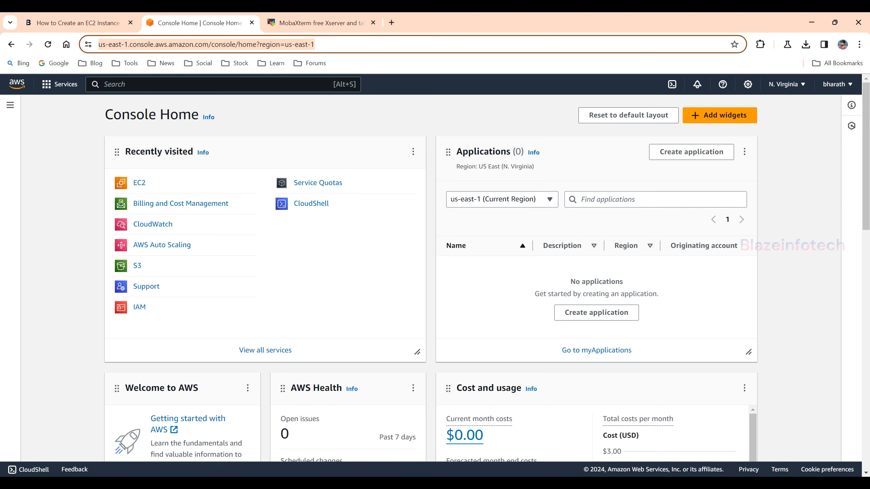
{"action": "key", "text": "Escape"}
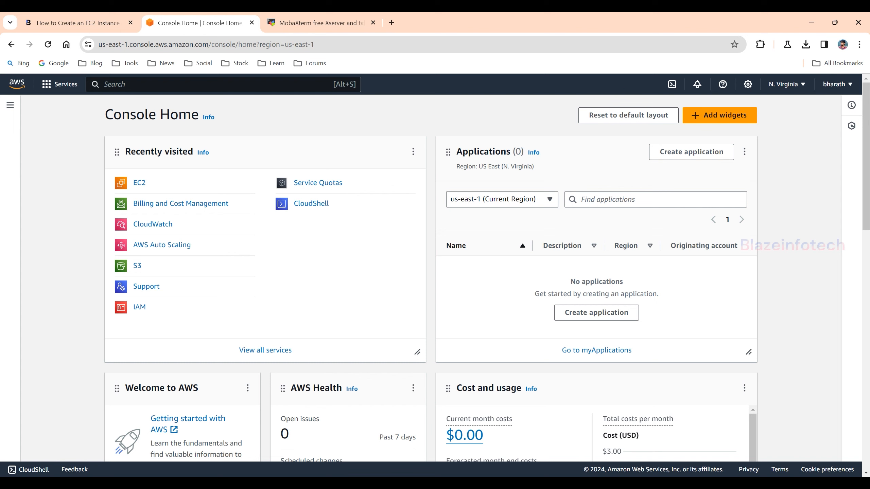
Examine the list of AWS regions available to the account, keeping US East (N. Virginia) selected
{"action": "left_click", "coordinate": [787, 84]}
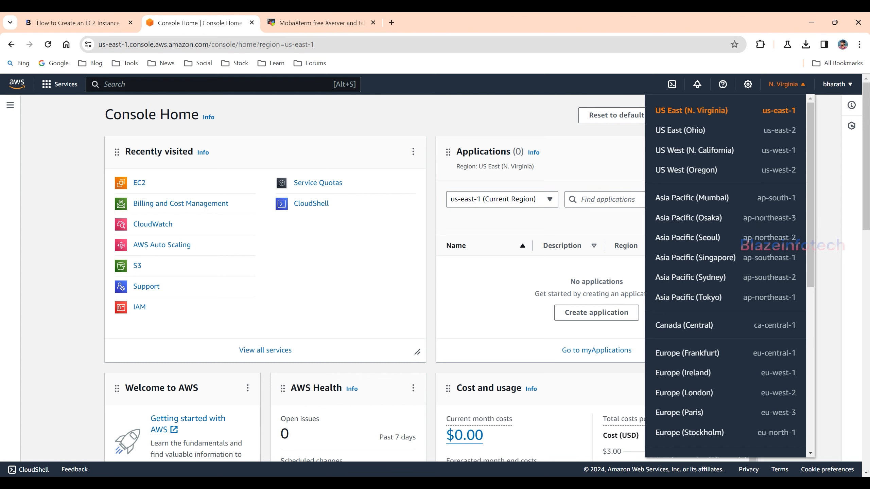
{"action": "scroll", "coordinate": [730, 276], "scroll_direction": "down", "scroll_amount": 6}
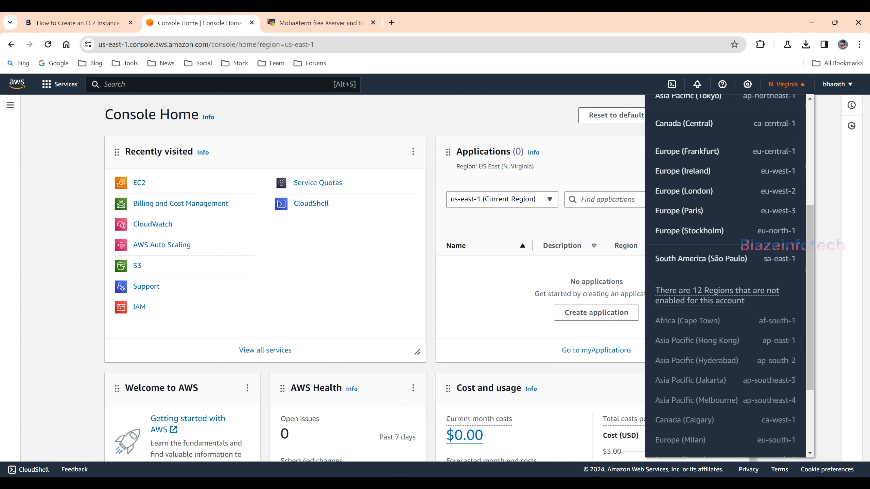
{"action": "scroll", "coordinate": [730, 276], "scroll_direction": "up", "scroll_amount": 6}
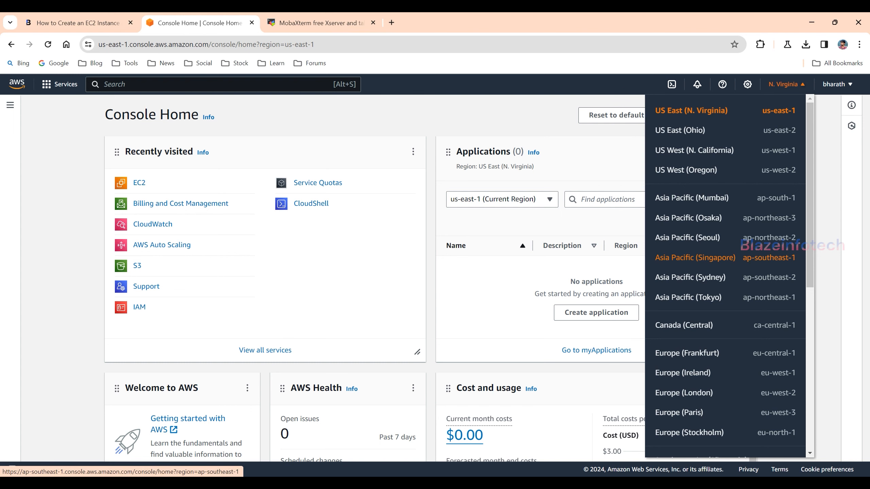
{"action": "scroll", "coordinate": [695, 258], "scroll_direction": "down", "scroll_amount": 1}
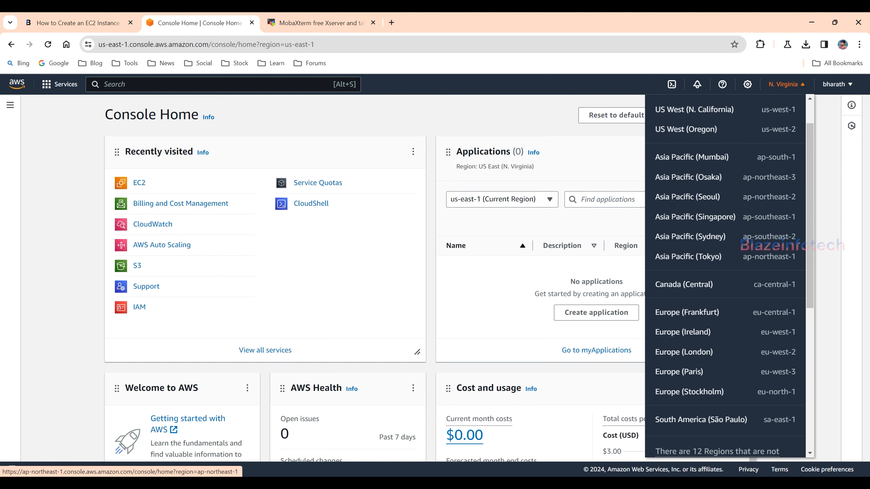
{"action": "scroll", "coordinate": [696, 219], "scroll_direction": "up", "scroll_amount": 1}
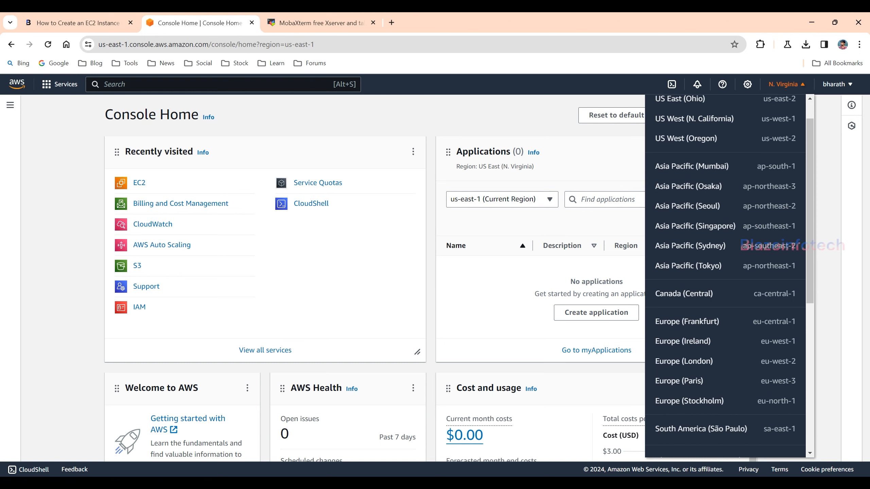
{"action": "scroll", "coordinate": [695, 247], "scroll_direction": "down", "scroll_amount": 3}
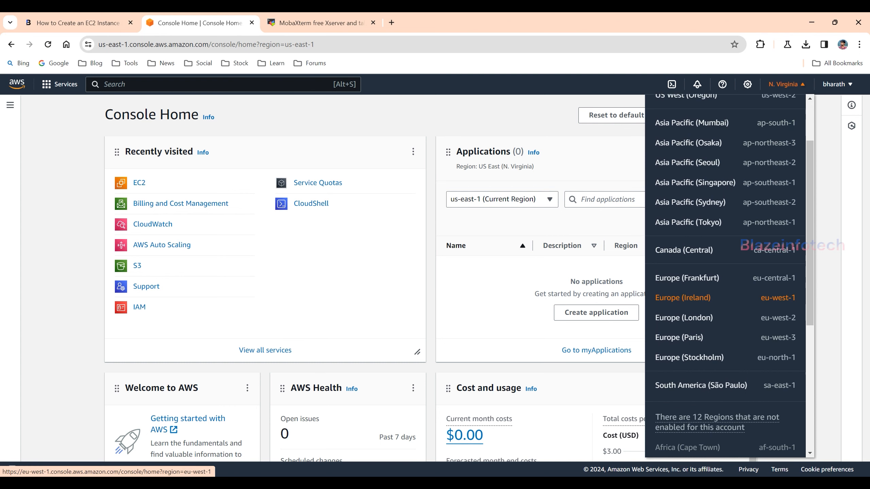
{"action": "scroll", "coordinate": [695, 246], "scroll_direction": "up", "scroll_amount": 4}
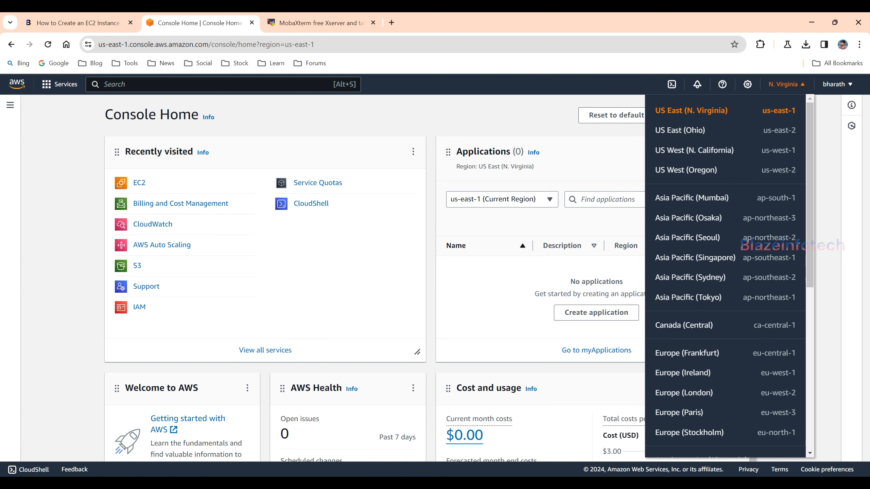
{"action": "key", "text": "Escape"}
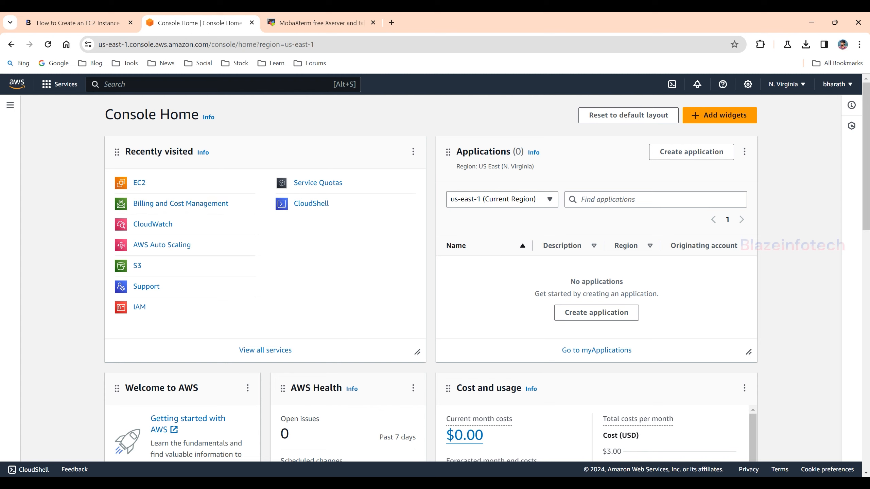
Browse the AWS service categories and look through the services offered under Compute
{"action": "left_click", "coordinate": [60, 84]}
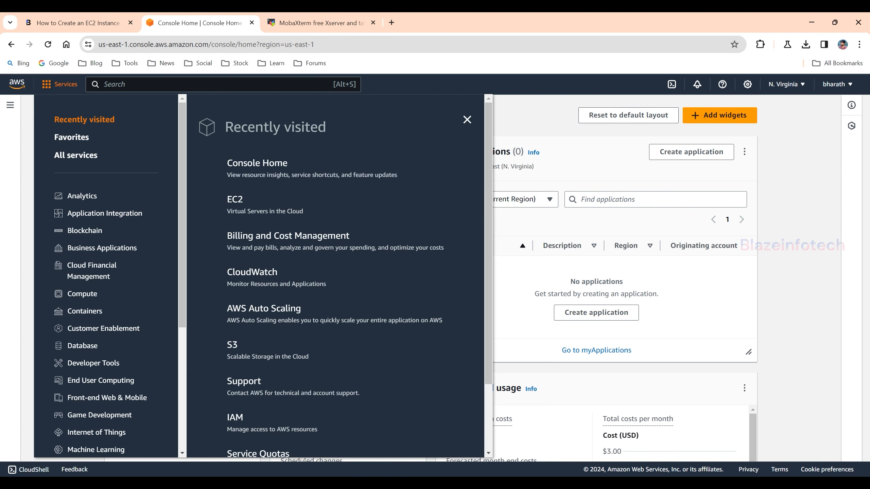
{"action": "scroll", "coordinate": [102, 274], "scroll_direction": "down", "scroll_amount": 3}
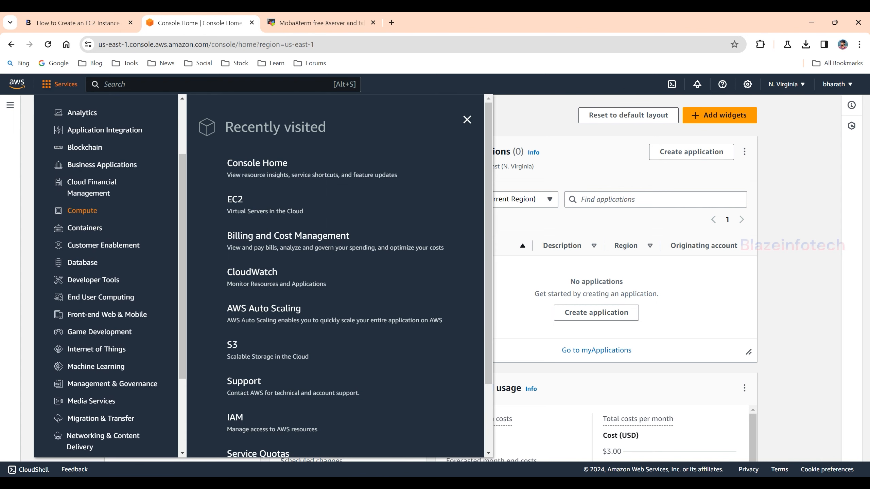
{"action": "left_click", "coordinate": [82, 210]}
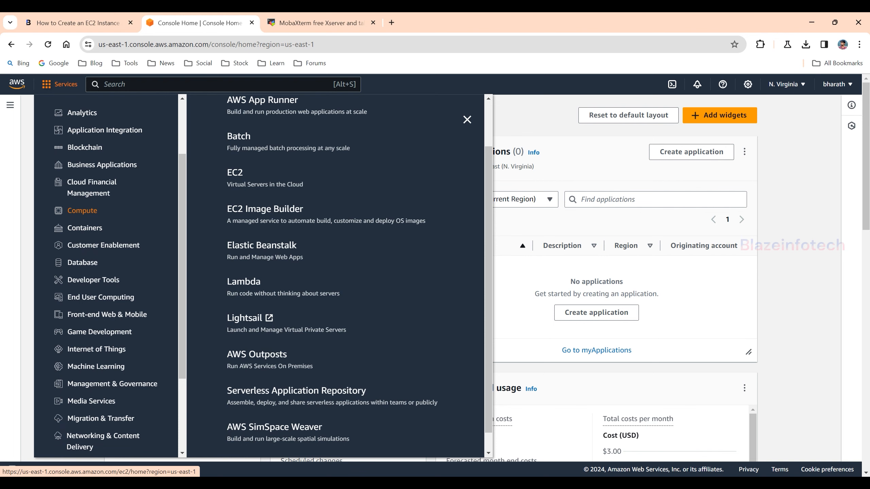
{"action": "scroll", "coordinate": [106, 275], "scroll_direction": "up", "scroll_amount": 3}
{"action": "scroll", "coordinate": [106, 274], "scroll_direction": "down", "scroll_amount": 5}
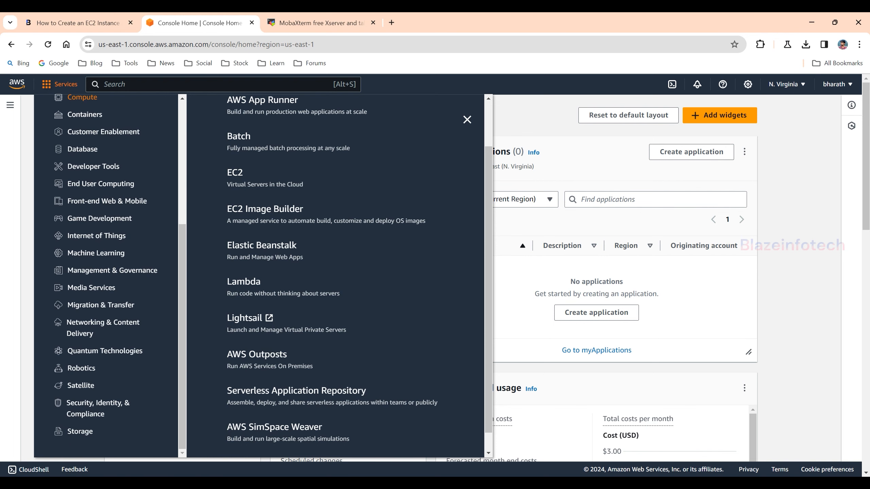
Search the console for "ec2" and open the EC2 dashboard
{"action": "left_click", "coordinate": [205, 85]}
{"action": "type", "text": "ec2"}
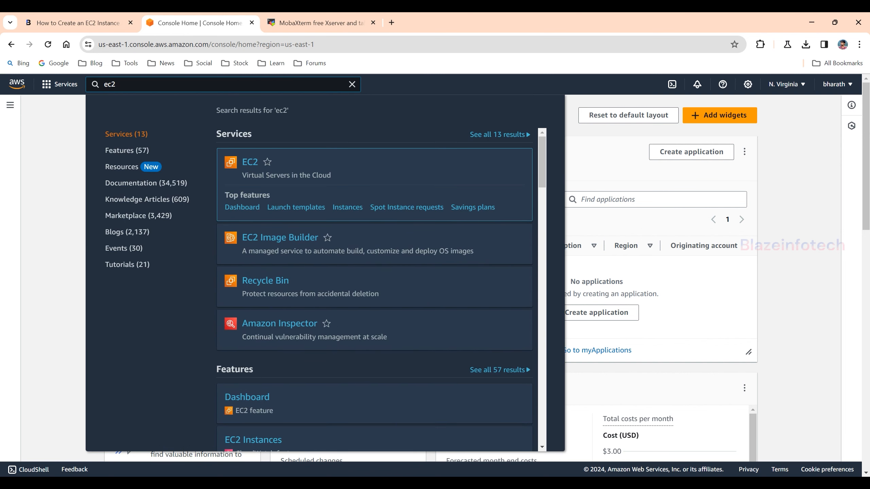
{"action": "key", "text": "Return"}
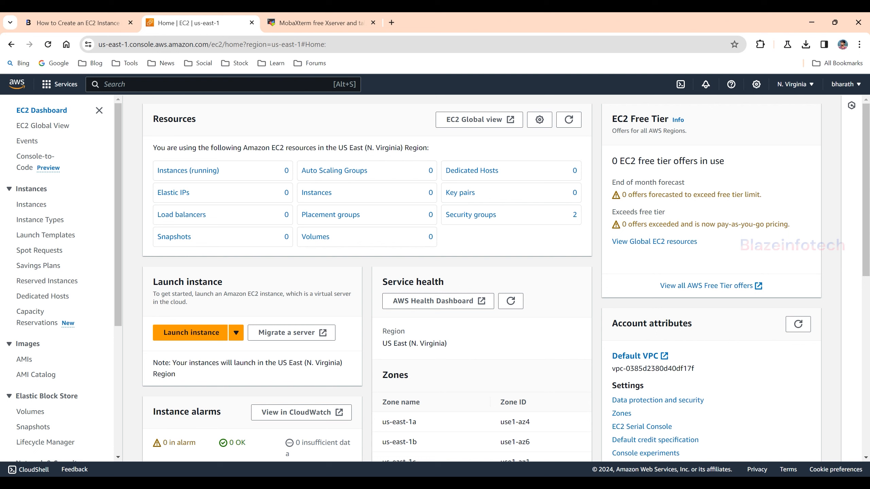
Review the EC2 Free Tier usage information on the dashboard
{"action": "left_click_drag", "start_coordinate": [617, 119], "coordinate": [649, 119]}
{"action": "left_click_drag", "start_coordinate": [624, 162], "coordinate": [709, 161]}
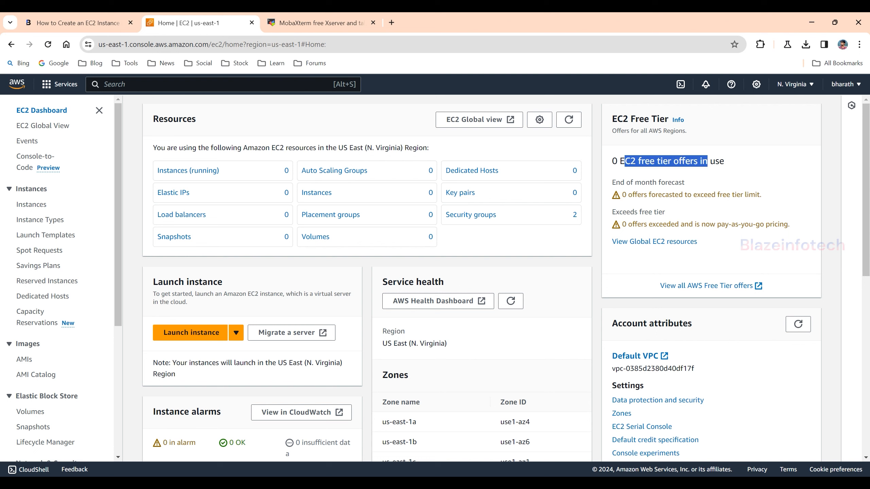
{"action": "left_click", "coordinate": [708, 161]}
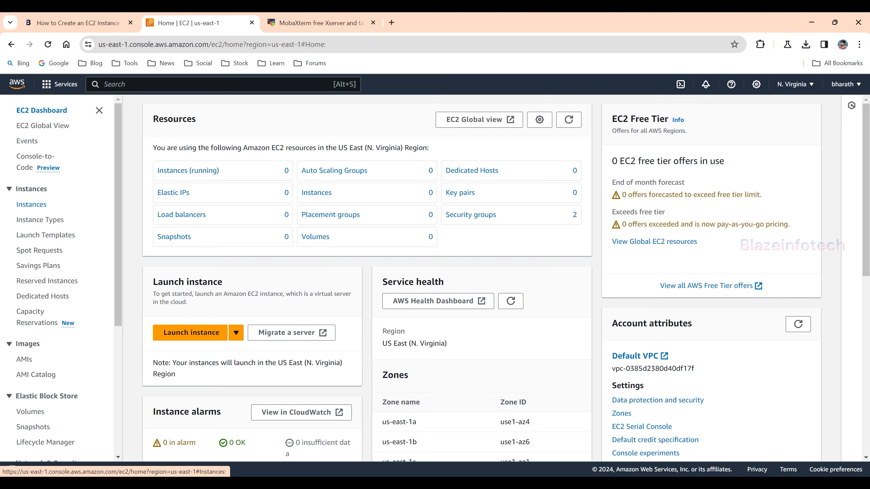
Open the EC2 Instances list and check which region is selected
{"action": "left_click", "coordinate": [31, 205]}
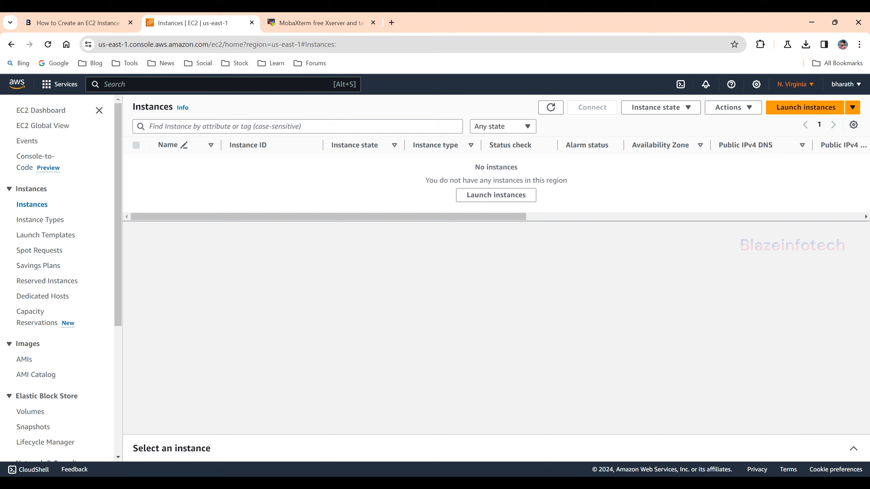
{"action": "left_click", "coordinate": [795, 84]}
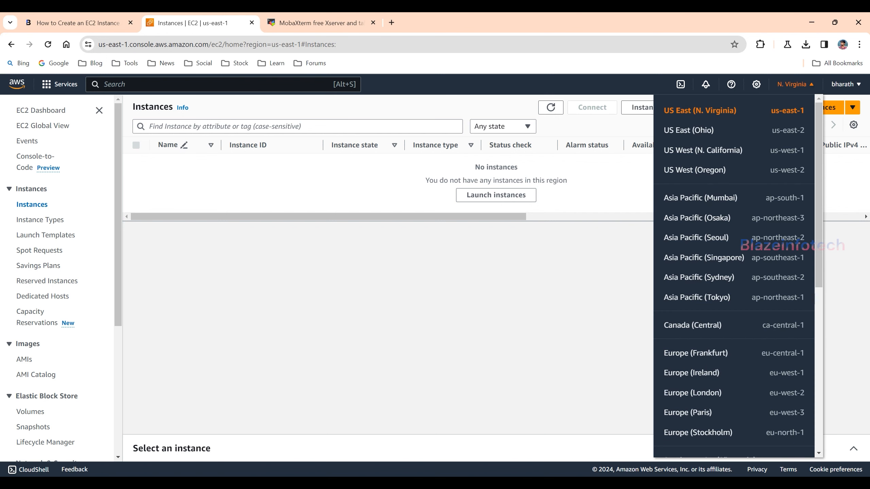
{"action": "key", "text": "Escape"}
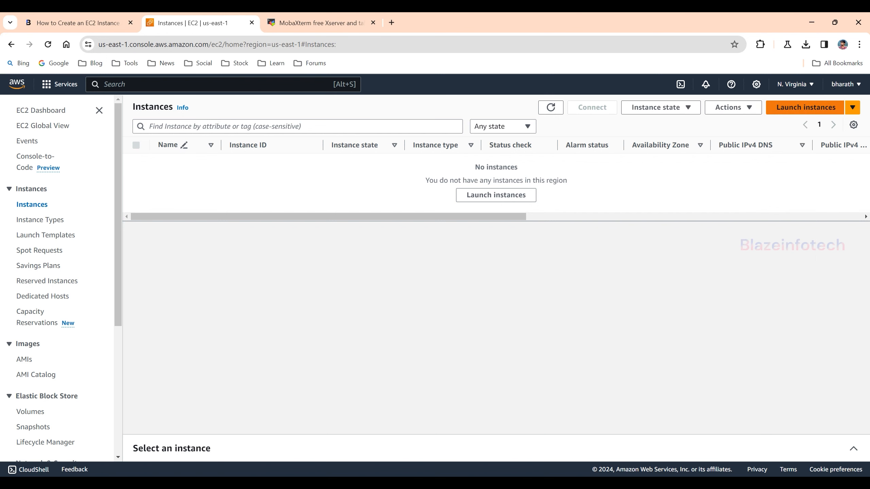
Start launching a new instance and name it "Ubuntu"
{"action": "left_click", "coordinate": [806, 107]}
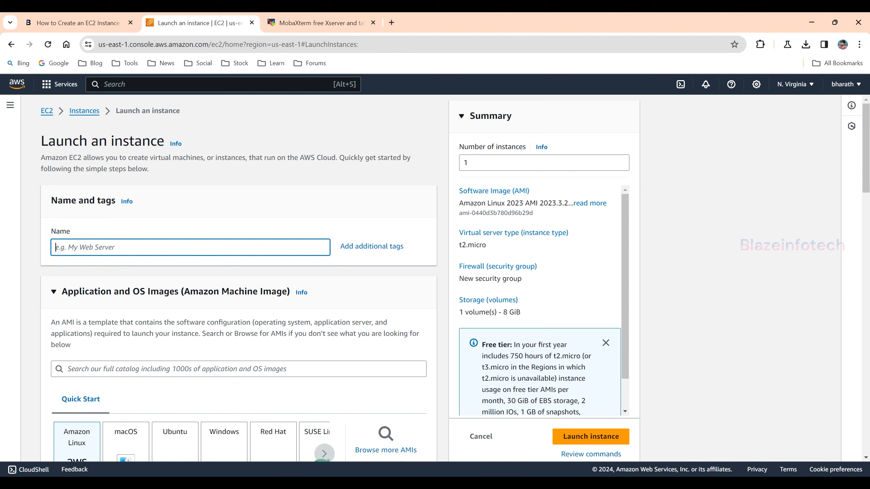
{"action": "type", "text": "Ubuntu"}
{"action": "scroll", "coordinate": [238, 284], "scroll_direction": "down", "scroll_amount": 1}
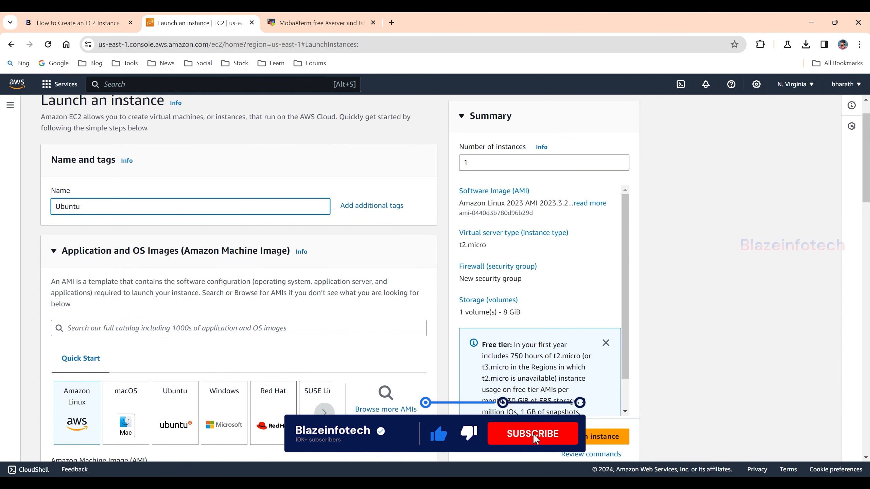
Choose Ubuntu as the instance's operating system image, using Ubuntu Server 22.04 LTS (HVM), SSD Volume Type
{"action": "scroll", "coordinate": [238, 274], "scroll_direction": "down", "scroll_amount": 4}
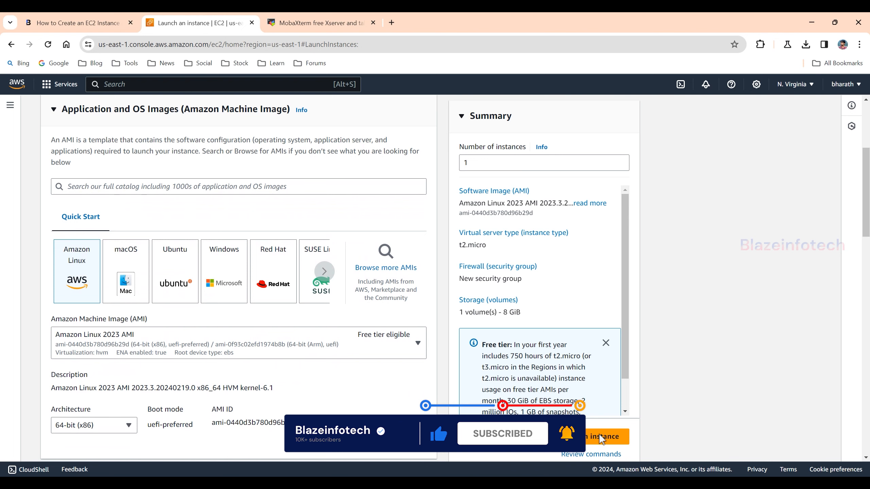
{"action": "left_click_drag", "start_coordinate": [219, 109], "coordinate": [289, 109]}
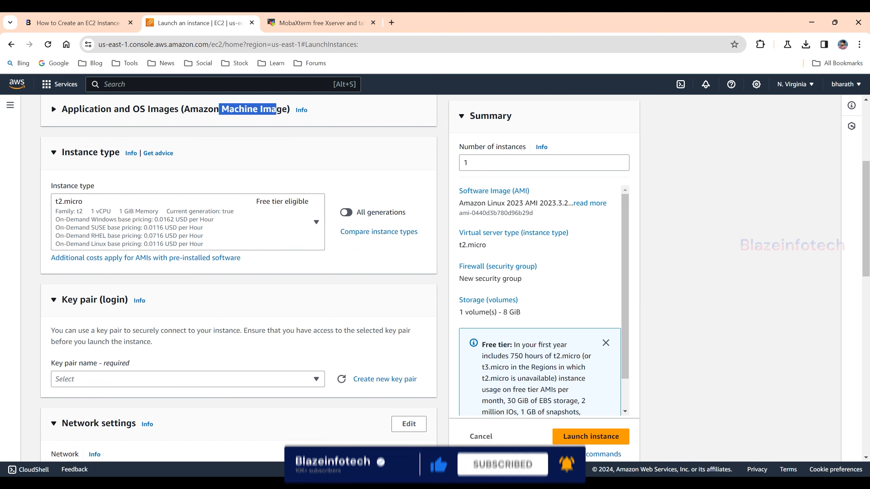
{"action": "left_click", "coordinate": [289, 109]}
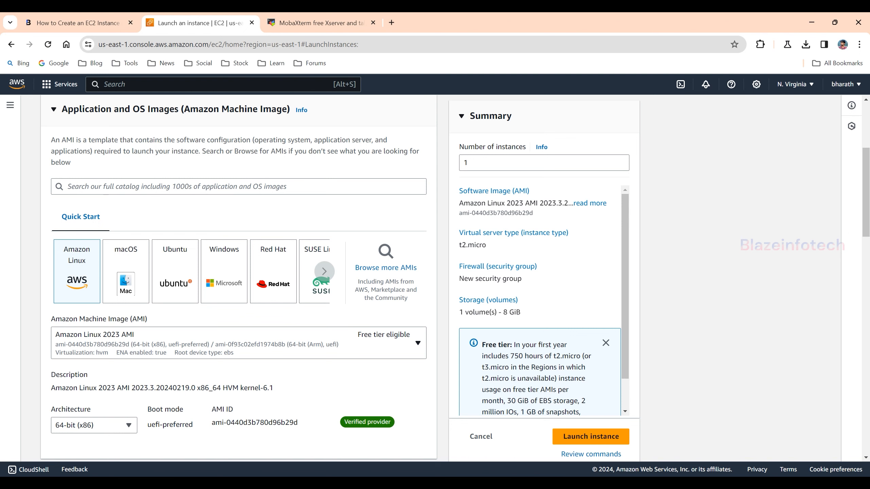
{"action": "scroll", "coordinate": [238, 274], "scroll_direction": "down", "scroll_amount": 2}
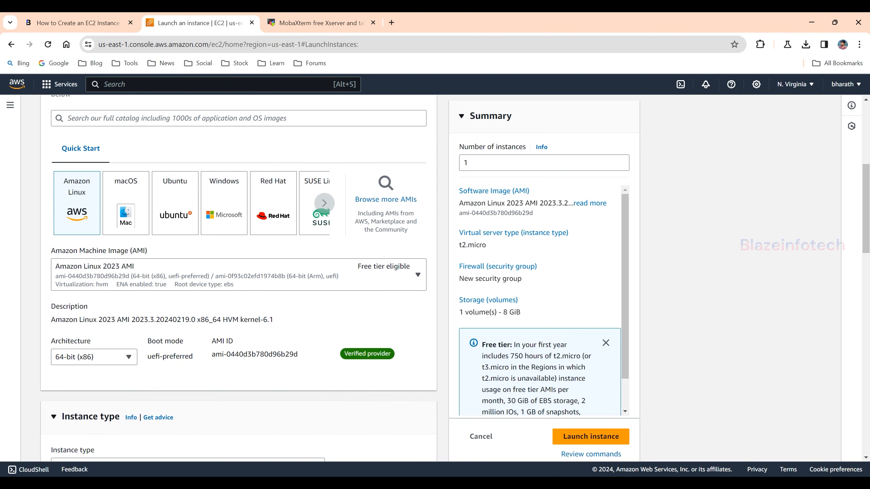
{"action": "left_click", "coordinate": [176, 204]}
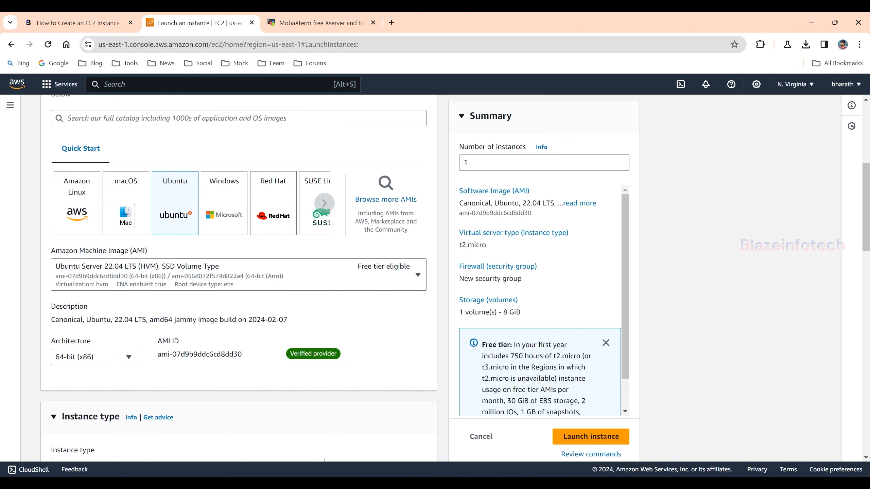
Review the available Ubuntu Amazon Machine Images, comparing their versions and free tier eligibility
{"action": "left_click", "coordinate": [239, 275]}
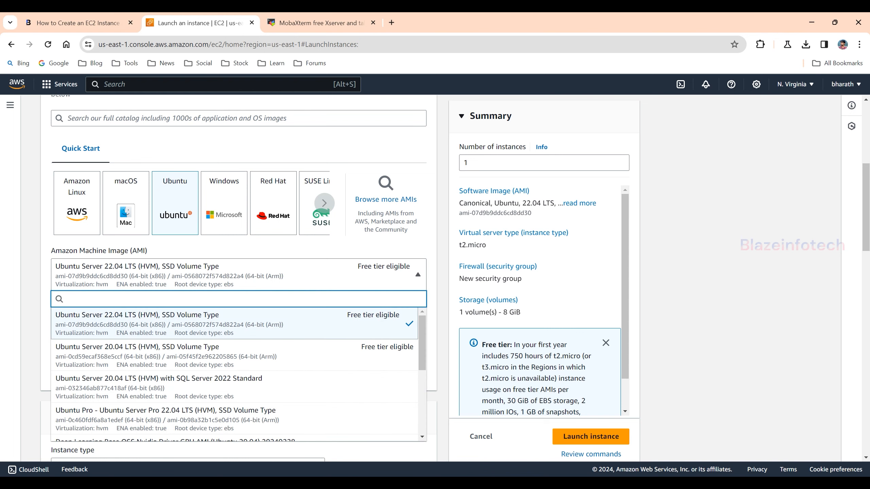
{"action": "scroll", "coordinate": [239, 374], "scroll_direction": "down", "scroll_amount": 5}
{"action": "scroll", "coordinate": [239, 374], "scroll_direction": "up", "scroll_amount": 5}
{"action": "scroll", "coordinate": [239, 275], "scroll_direction": "down", "scroll_amount": 2}
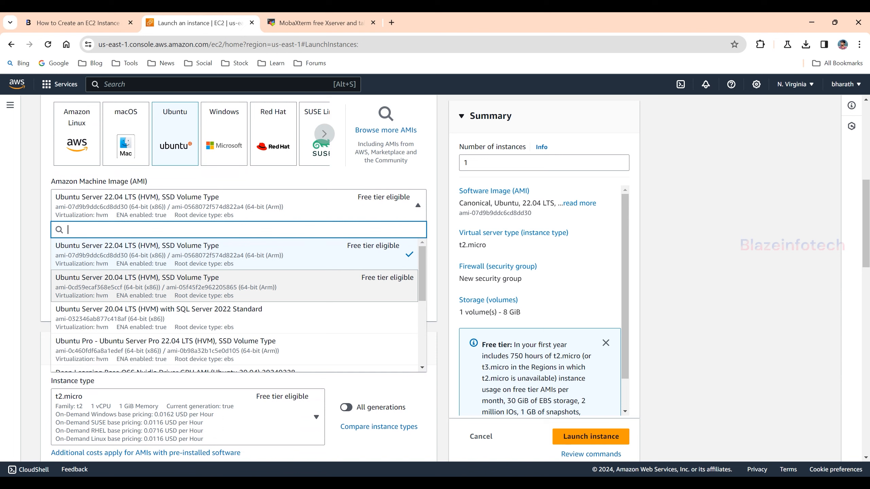
{"action": "scroll", "coordinate": [235, 292], "scroll_direction": "down", "scroll_amount": 1}
{"action": "scroll", "coordinate": [234, 291], "scroll_direction": "up", "scroll_amount": 1}
{"action": "scroll", "coordinate": [234, 291], "scroll_direction": "down", "scroll_amount": 4}
{"action": "scroll", "coordinate": [235, 291], "scroll_direction": "up", "scroll_amount": 5}
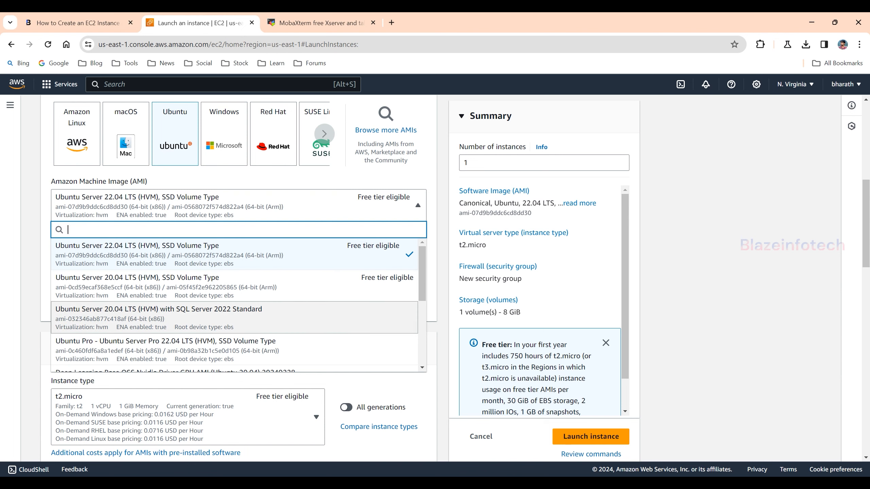
{"action": "scroll", "coordinate": [235, 305], "scroll_direction": "down", "scroll_amount": 3}
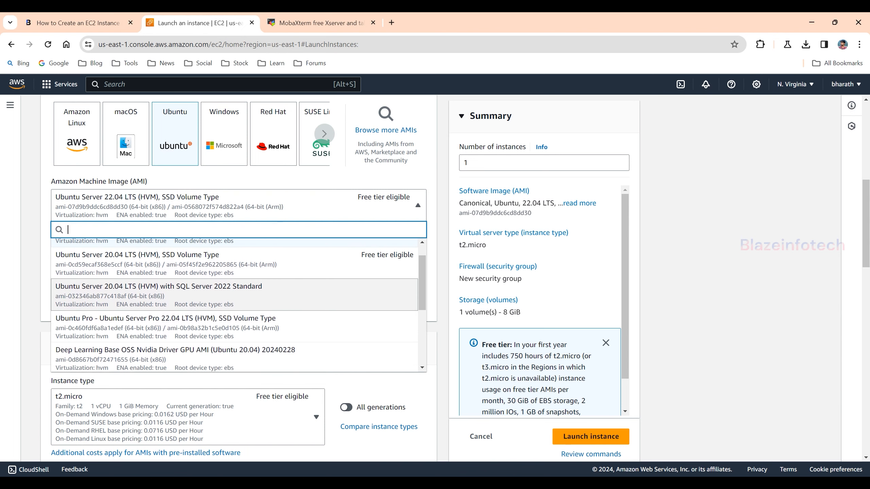
{"action": "scroll", "coordinate": [234, 304], "scroll_direction": "up", "scroll_amount": 3}
{"action": "scroll", "coordinate": [234, 305], "scroll_direction": "down", "scroll_amount": 3}
{"action": "scroll", "coordinate": [234, 305], "scroll_direction": "up", "scroll_amount": 3}
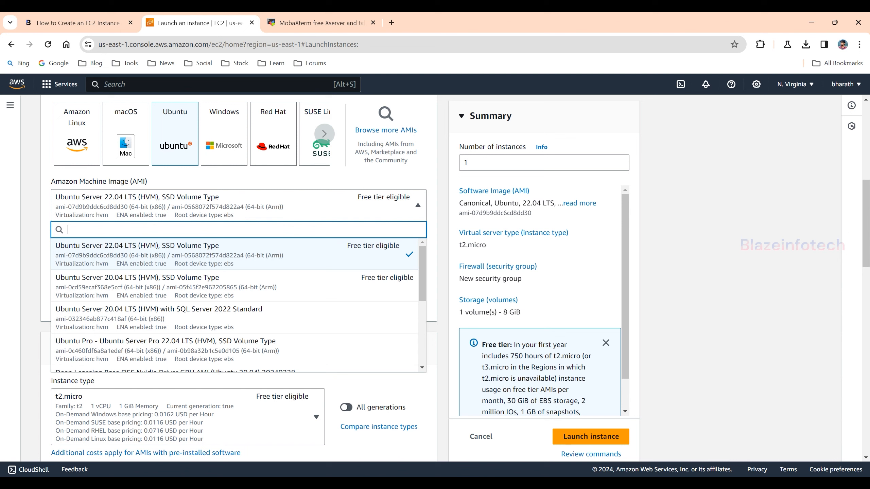
{"action": "key", "text": "Escape"}
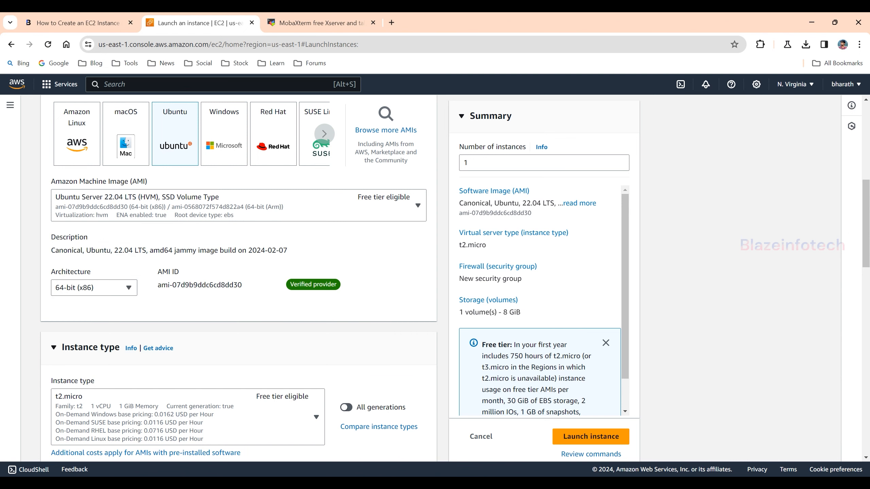
Check the architecture options for the Ubuntu image and choose 64-bit (x86)
{"action": "scroll", "coordinate": [238, 278], "scroll_direction": "down", "scroll_amount": 1}
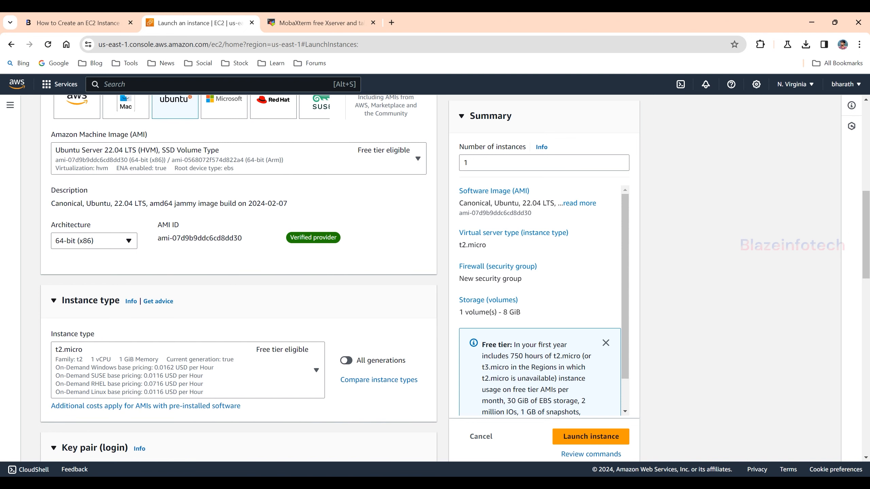
{"action": "left_click", "coordinate": [94, 241]}
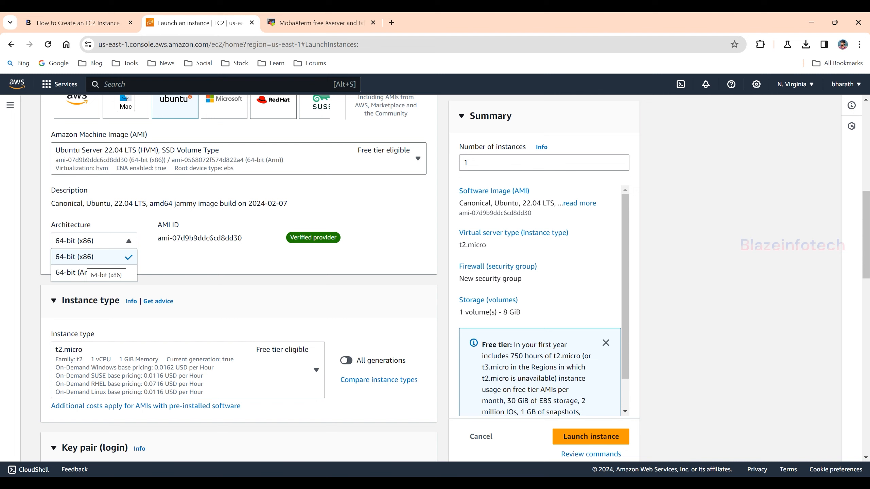
{"action": "left_click", "coordinate": [92, 257]}
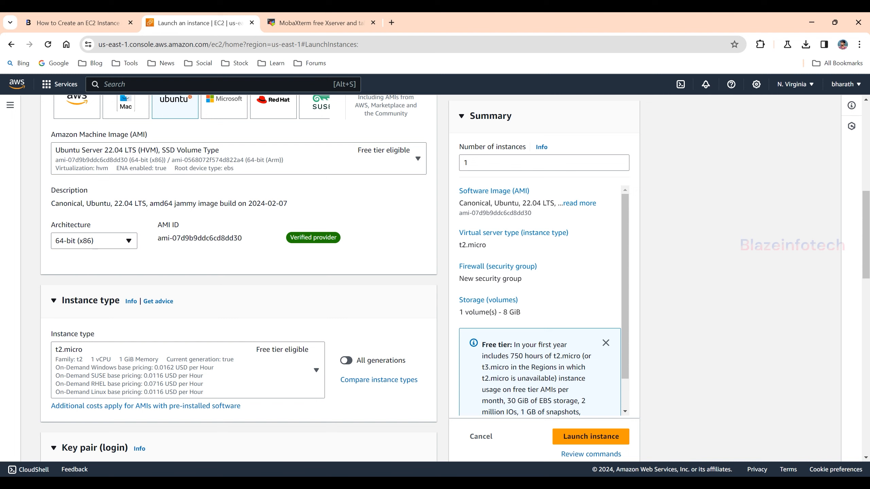
{"action": "left_click", "coordinate": [91, 247]}
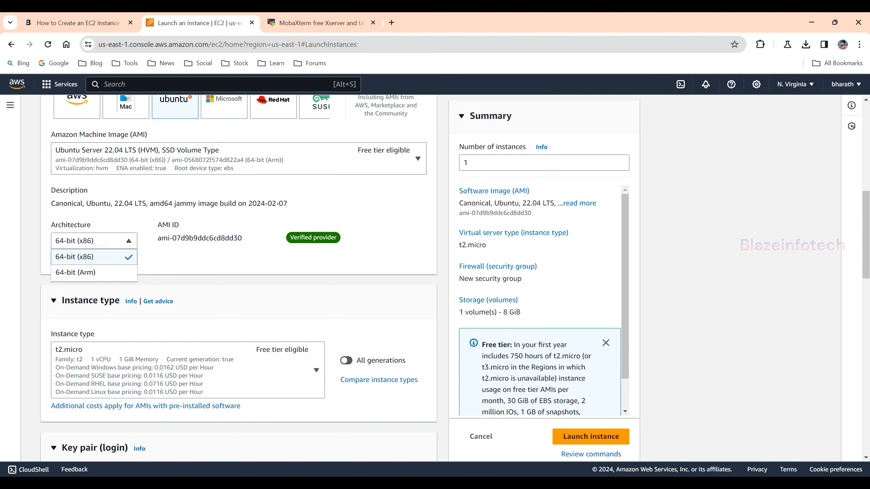
{"action": "left_click", "coordinate": [87, 257]}
Switch the machine image to Ubuntu Server 20.04 LTS (HVM), SSD Volume Type and check its AMI ID and provider verification
{"action": "left_click_drag", "start_coordinate": [172, 238], "coordinate": [185, 238]}
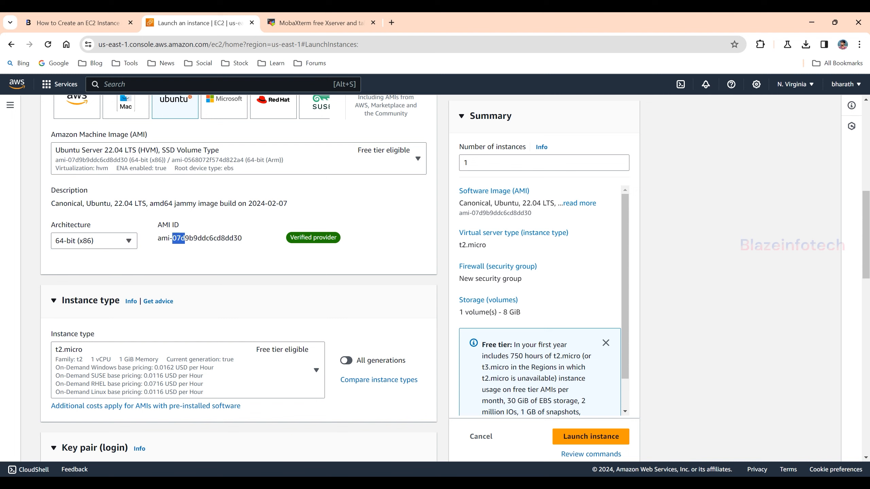
{"action": "left_click", "coordinate": [185, 238]}
{"action": "left_click", "coordinate": [219, 158]}
{"action": "left_click", "coordinate": [202, 237]}
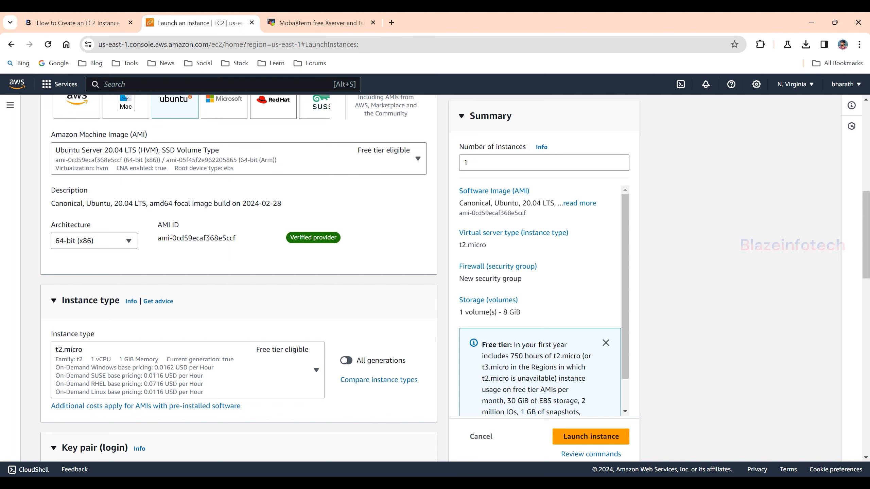
{"action": "left_click_drag", "start_coordinate": [294, 238], "coordinate": [337, 237]}
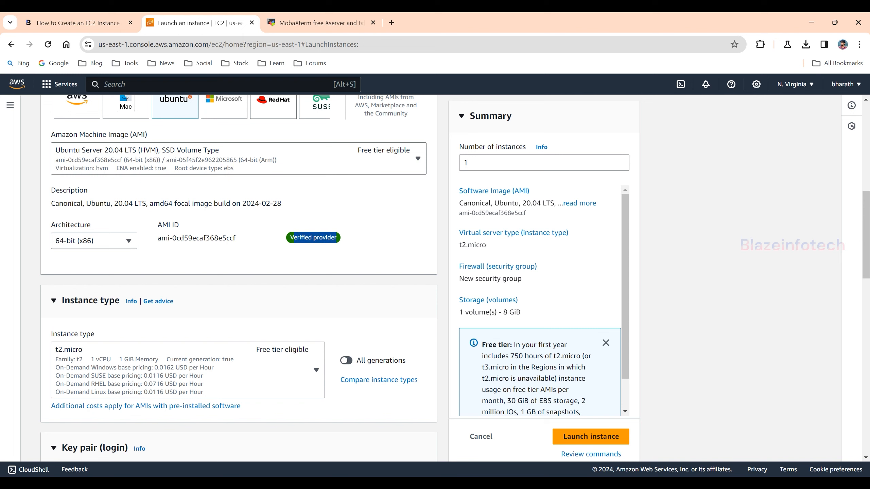
{"action": "left_click_drag", "start_coordinate": [230, 237], "coordinate": [188, 238]}
Set the Amazon Machine Image back to Ubuntu Server 22.04 LTS (HVM), SSD Volume Type
{"action": "left_click", "coordinate": [238, 159]}
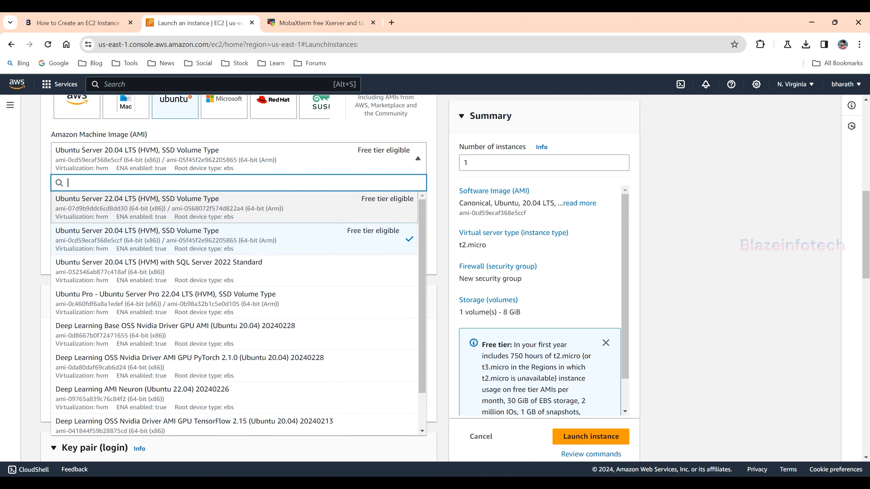
{"action": "left_click", "coordinate": [234, 208]}
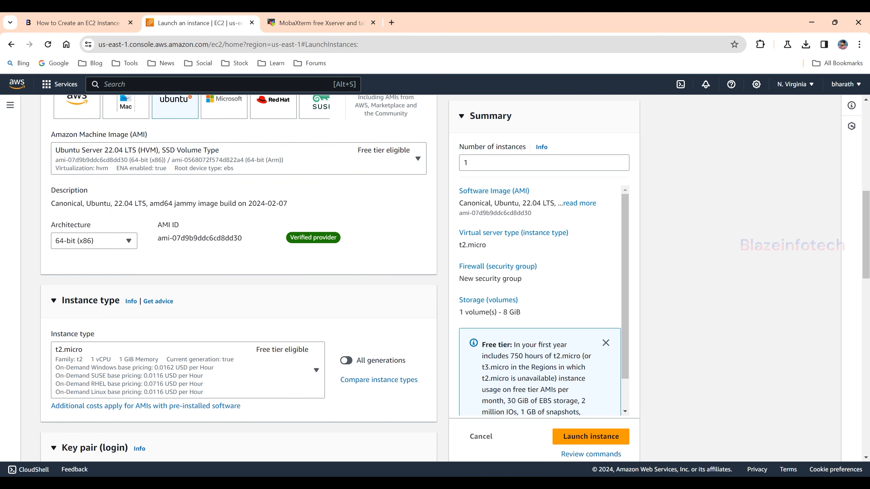
{"action": "scroll", "coordinate": [239, 240], "scroll_direction": "up", "scroll_amount": 2}
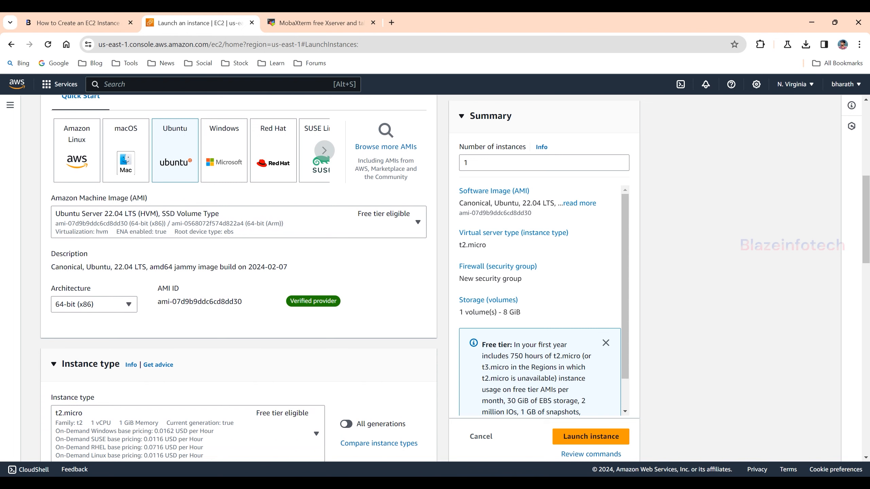
{"action": "left_click_drag", "start_coordinate": [73, 198], "coordinate": [133, 198]}
{"action": "left_click", "coordinate": [134, 199]}
Examine the selectable instance types, comparing their vCPUs, memory, hourly pricing and free tier eligibility
{"action": "scroll", "coordinate": [239, 274], "scroll_direction": "down", "scroll_amount": 4}
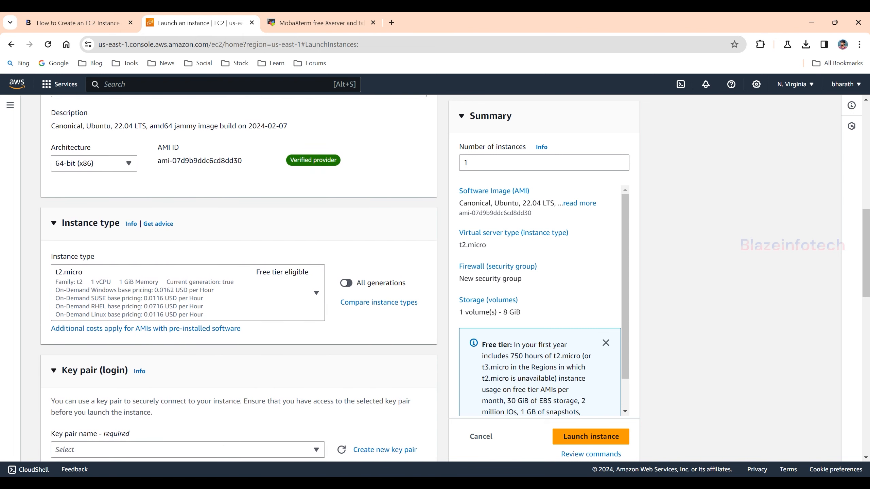
{"action": "scroll", "coordinate": [239, 274], "scroll_direction": "down", "scroll_amount": 2}
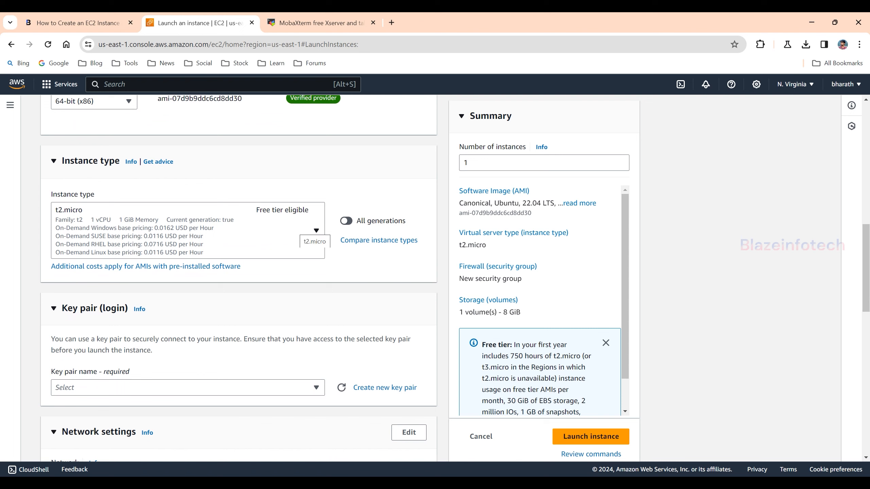
{"action": "left_click", "coordinate": [314, 236]}
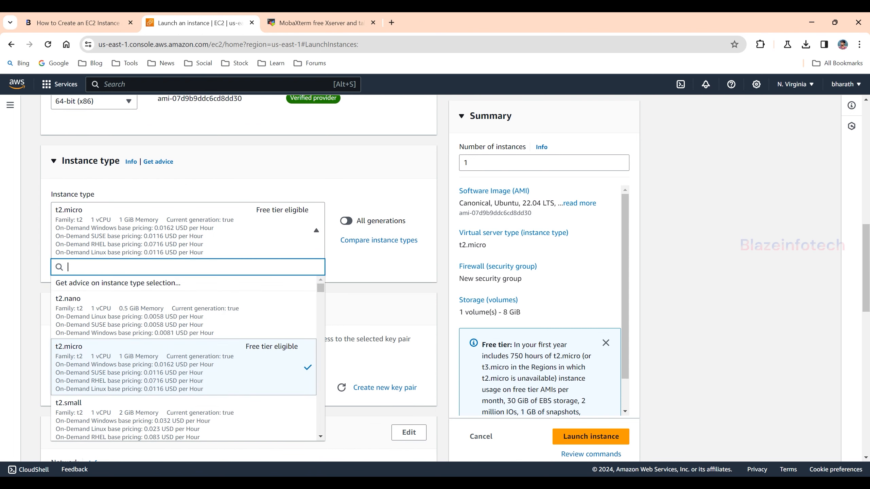
{"action": "scroll", "coordinate": [184, 360], "scroll_direction": "down", "scroll_amount": 1}
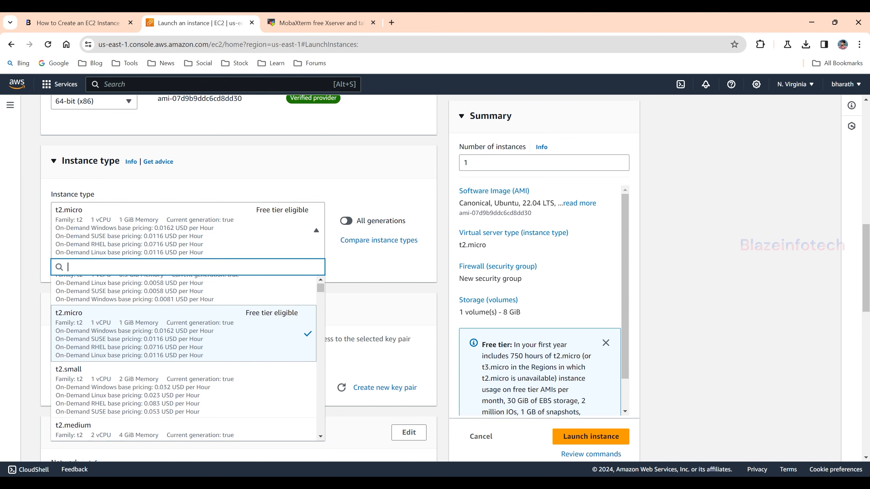
{"action": "scroll", "coordinate": [238, 275], "scroll_direction": "down", "scroll_amount": 2}
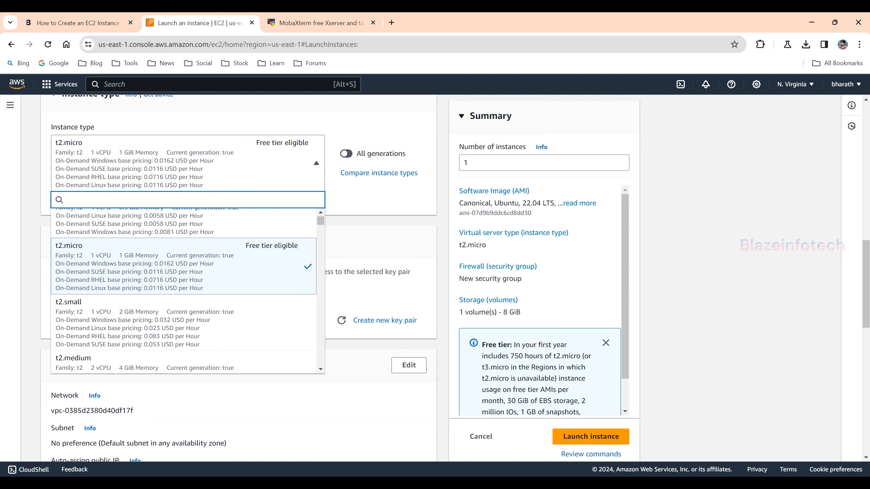
{"action": "scroll", "coordinate": [183, 292], "scroll_direction": "up", "scroll_amount": 1}
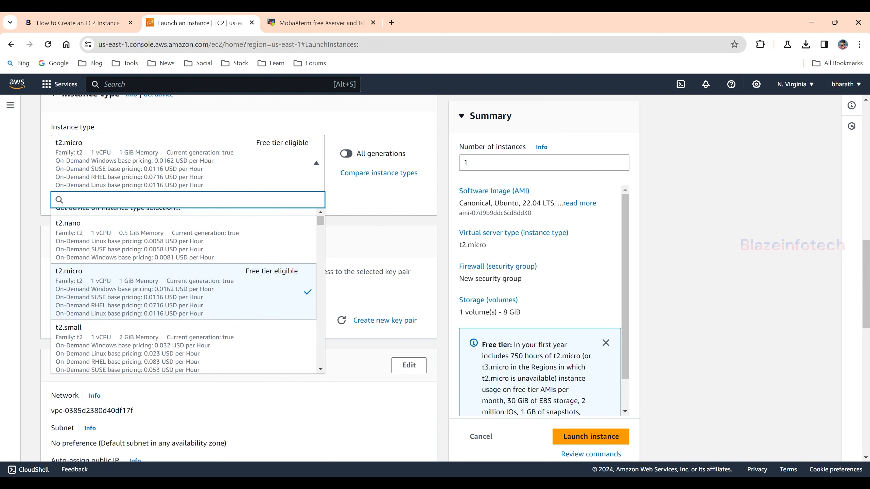
{"action": "scroll", "coordinate": [184, 291], "scroll_direction": "down", "scroll_amount": 5}
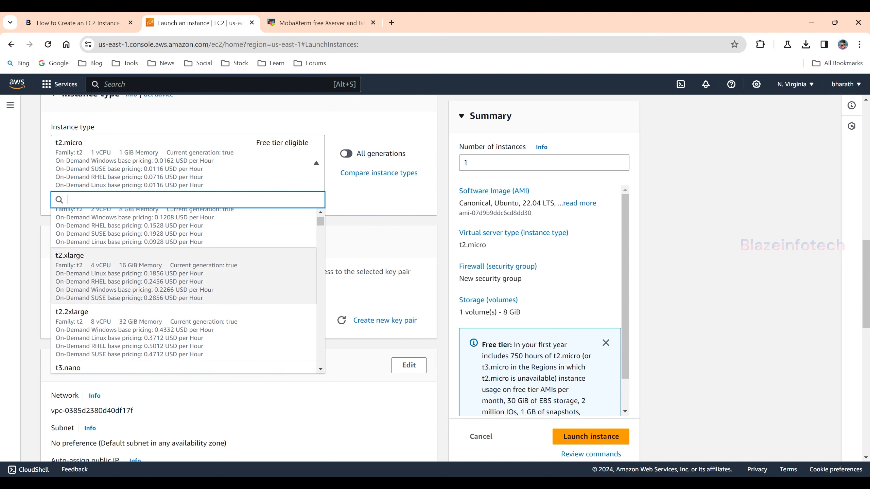
{"action": "scroll", "coordinate": [192, 273], "scroll_direction": "up", "scroll_amount": 5}
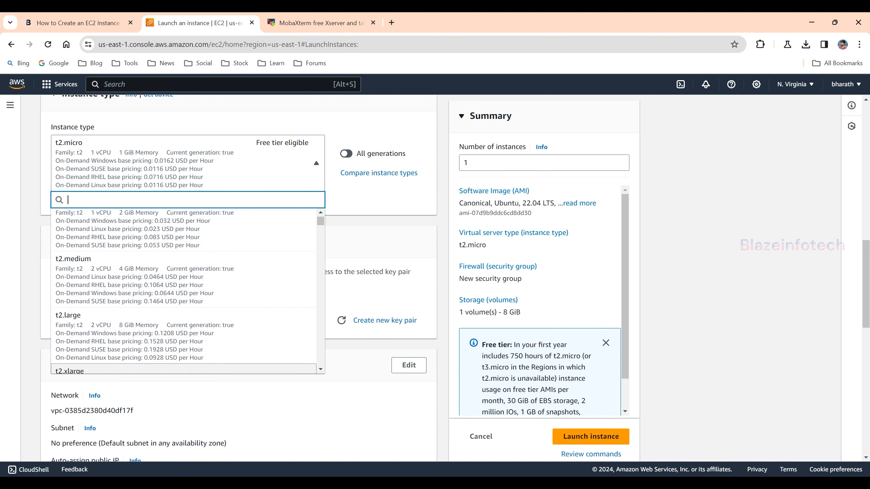
{"action": "scroll", "coordinate": [219, 328], "scroll_direction": "down", "scroll_amount": 2}
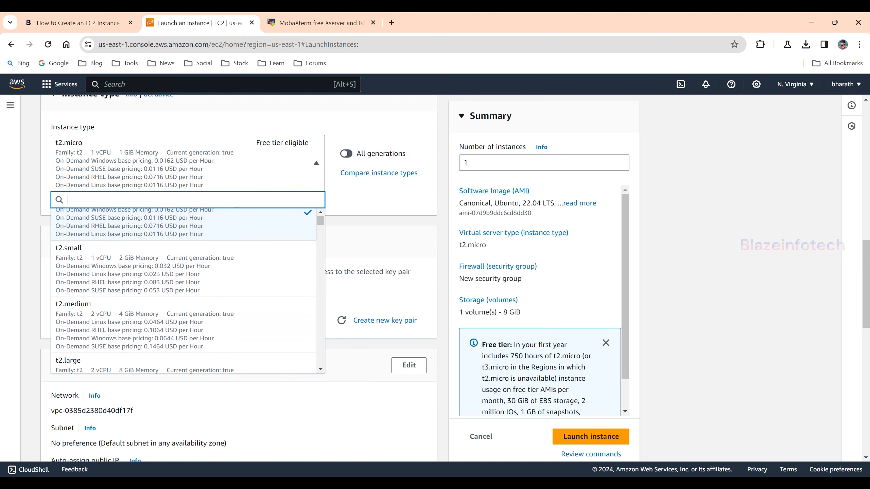
{"action": "scroll", "coordinate": [219, 327], "scroll_direction": "up", "scroll_amount": 2}
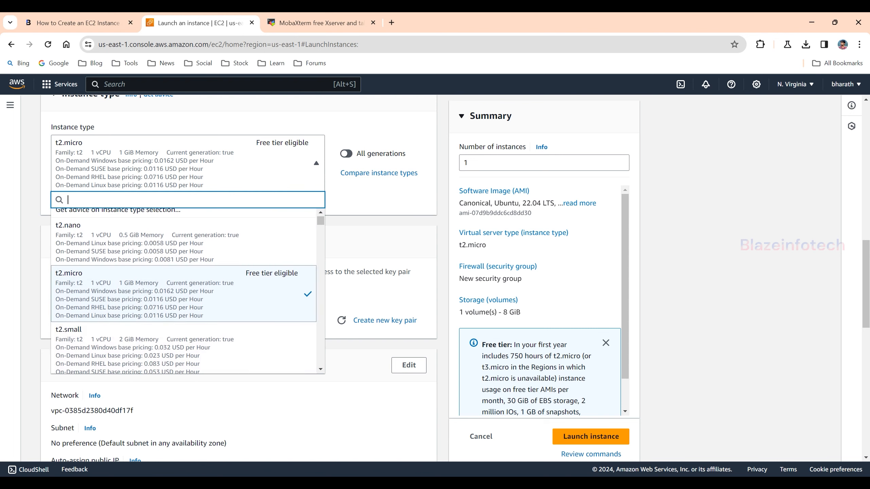
{"action": "scroll", "coordinate": [192, 308], "scroll_direction": "down", "scroll_amount": 5}
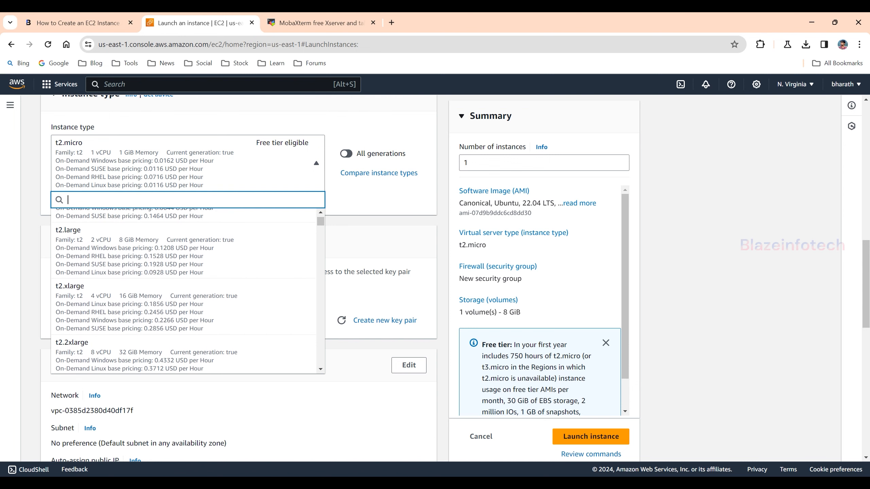
{"action": "scroll", "coordinate": [185, 291], "scroll_direction": "up", "scroll_amount": 5}
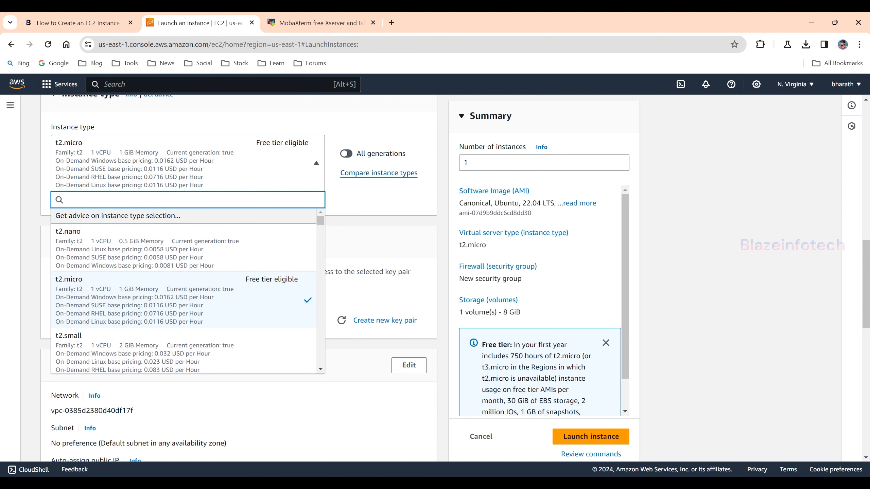
Open the instance type comparison and review the types' vCPUs, architecture, memory, storage and network performance
{"action": "left_click", "coordinate": [379, 173]}
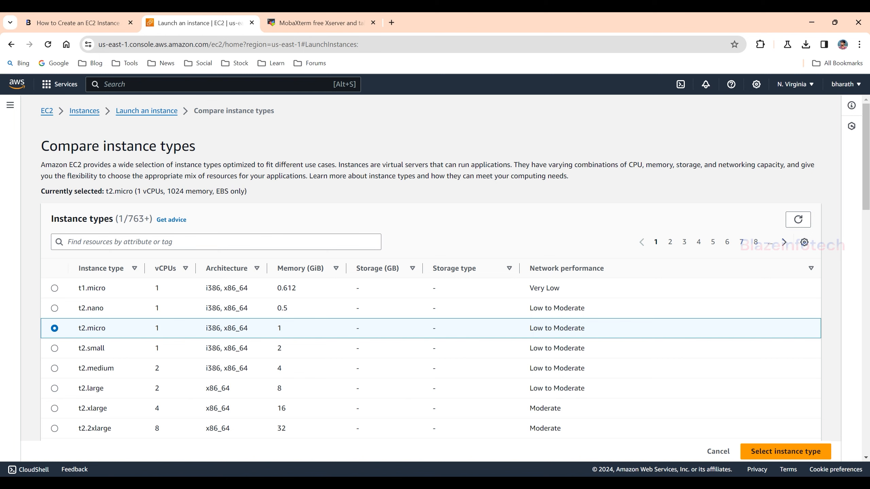
{"action": "scroll", "coordinate": [435, 275], "scroll_direction": "down", "scroll_amount": 7}
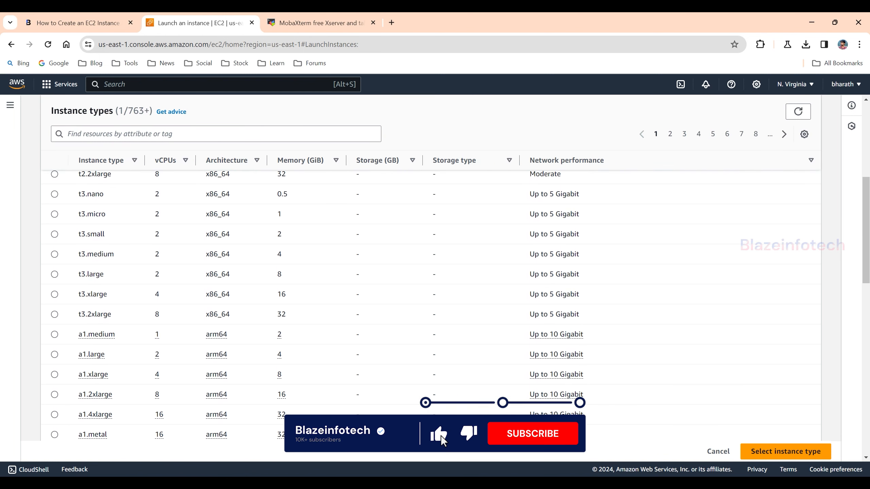
{"action": "scroll", "coordinate": [441, 435], "scroll_direction": "down", "scroll_amount": 7}
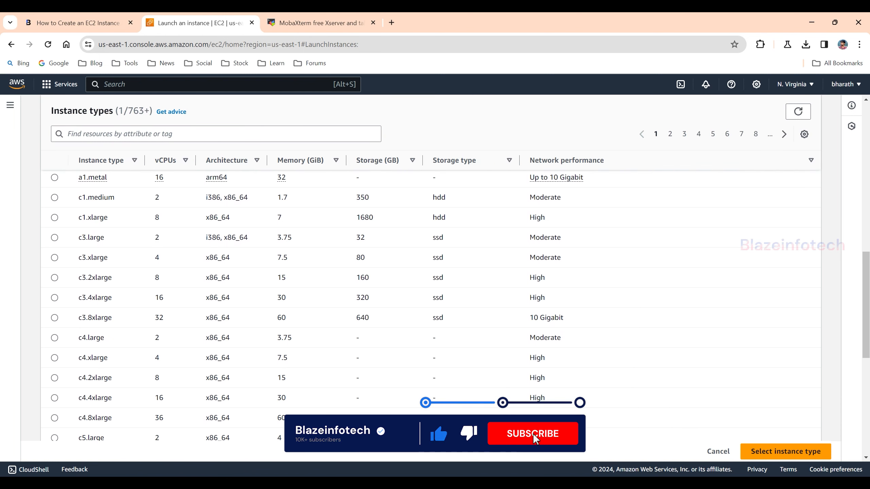
{"action": "scroll", "coordinate": [435, 305], "scroll_direction": "down", "scroll_amount": 6}
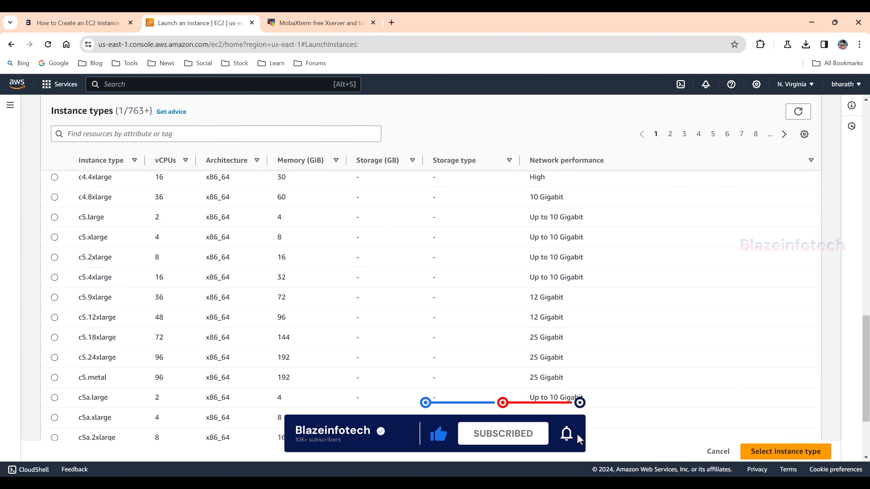
{"action": "scroll", "coordinate": [579, 436], "scroll_direction": "down", "scroll_amount": 4}
{"action": "scroll", "coordinate": [590, 437], "scroll_direction": "up", "scroll_amount": 18}
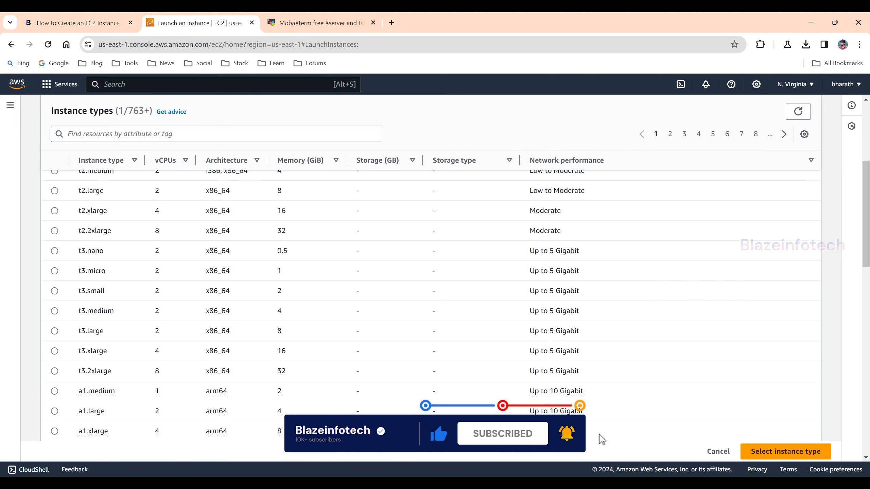
{"action": "scroll", "coordinate": [602, 440], "scroll_direction": "up", "scroll_amount": 4}
{"action": "scroll", "coordinate": [602, 440], "scroll_direction": "down", "scroll_amount": 3}
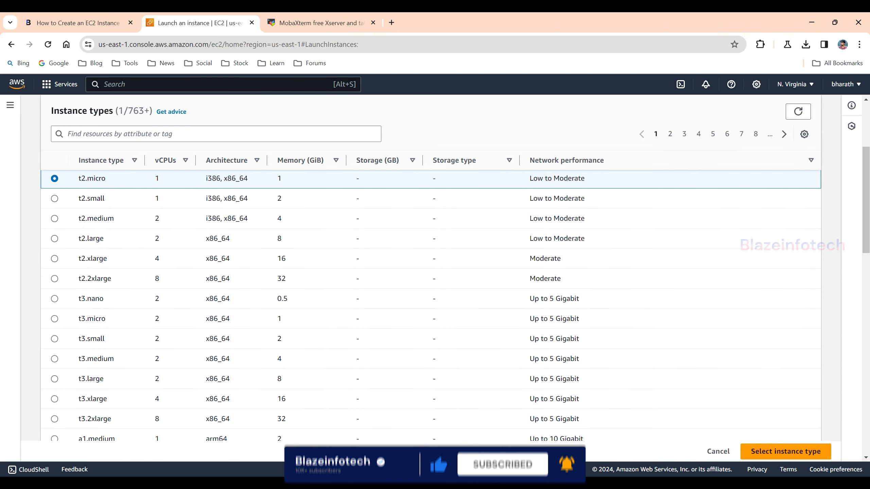
{"action": "scroll", "coordinate": [435, 275], "scroll_direction": "up", "scroll_amount": 2}
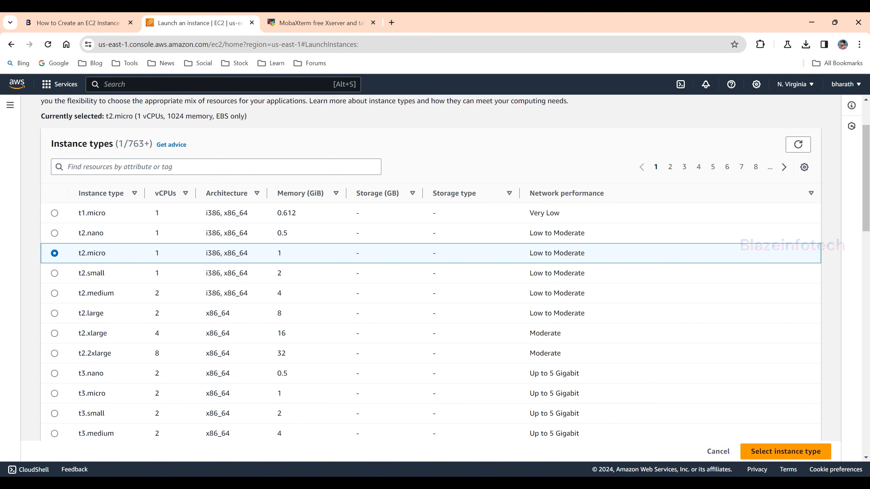
Confirm t2.micro as the instance type in the comparison and return to the launch form
{"action": "double_click", "coordinate": [136, 144]}
{"action": "scroll", "coordinate": [431, 269], "scroll_direction": "up", "scroll_amount": 2}
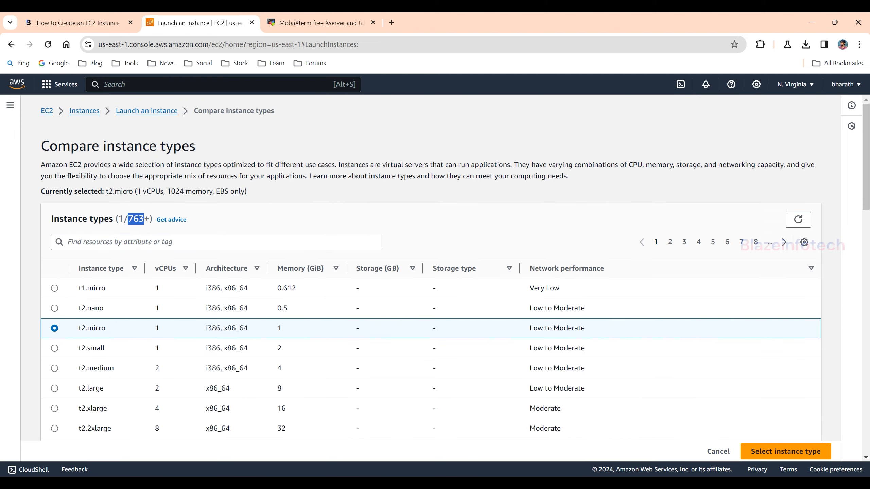
{"action": "left_click", "coordinate": [786, 452]}
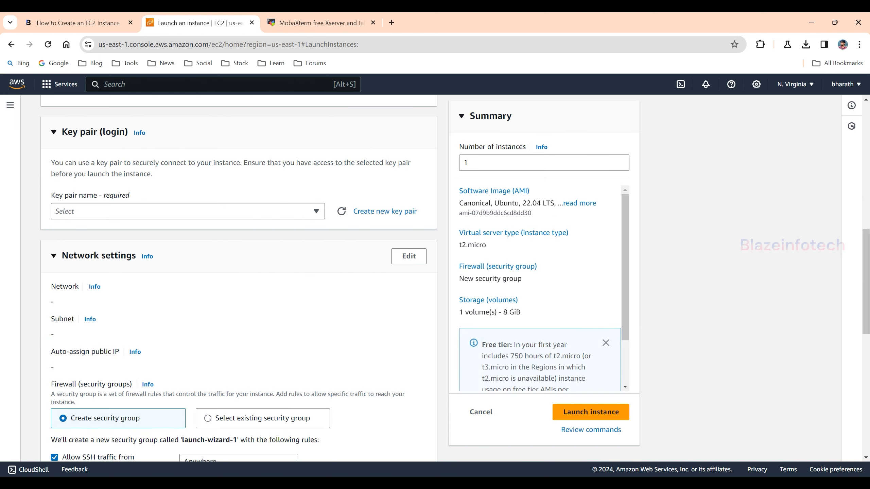
{"action": "scroll", "coordinate": [239, 278], "scroll_direction": "up", "scroll_amount": 4}
{"action": "scroll", "coordinate": [239, 278], "scroll_direction": "down", "scroll_amount": 1}
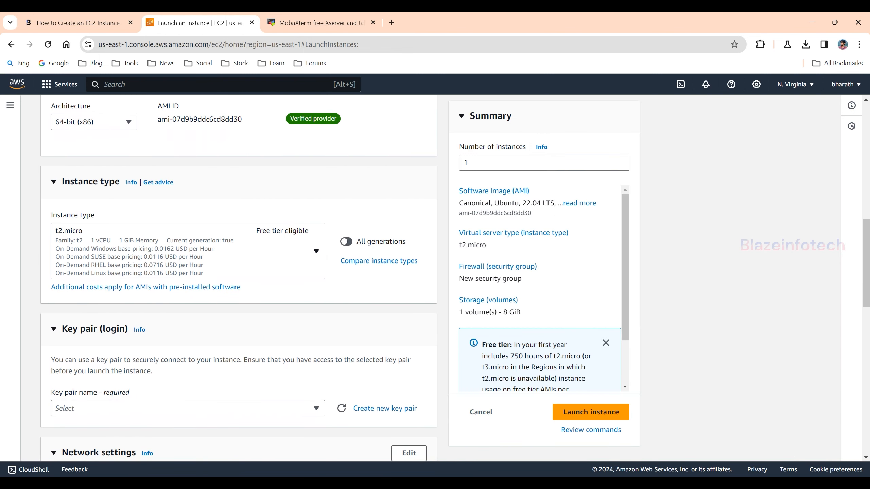
Check which key pair choices are available for logging in to the instance
{"action": "scroll", "coordinate": [238, 279], "scroll_direction": "down", "scroll_amount": 3}
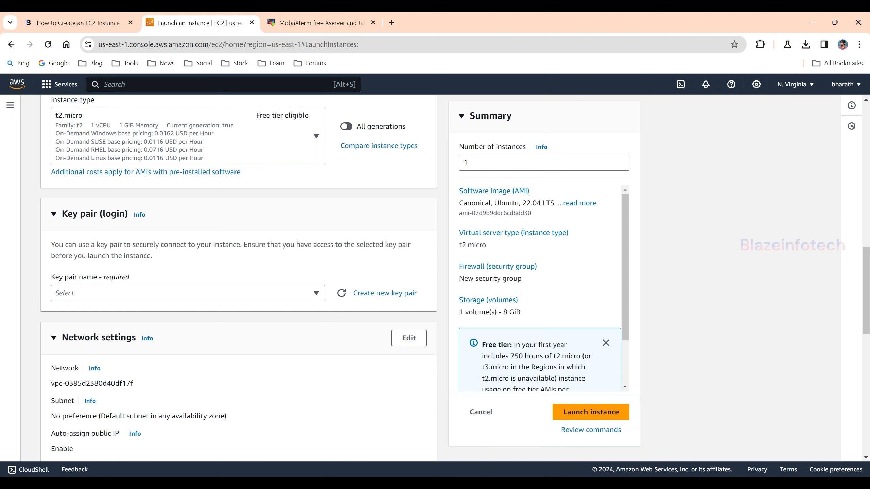
{"action": "scroll", "coordinate": [238, 278], "scroll_direction": "down", "scroll_amount": 1}
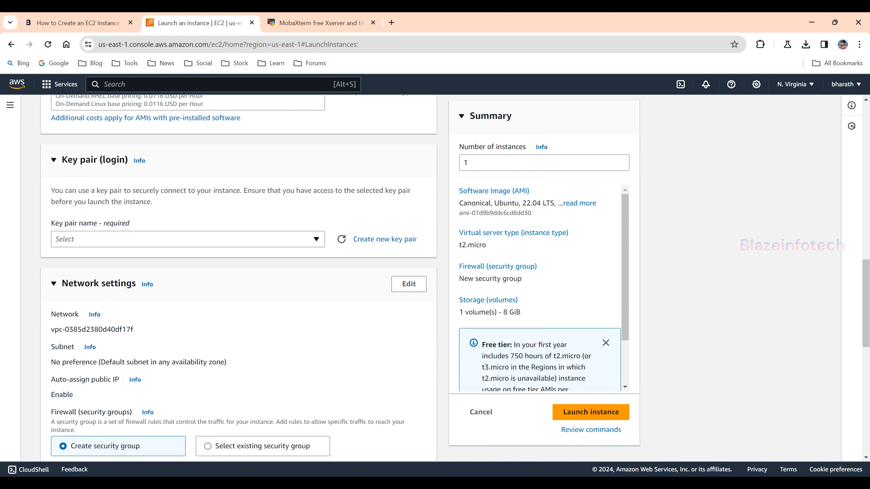
{"action": "left_click", "coordinate": [188, 239]}
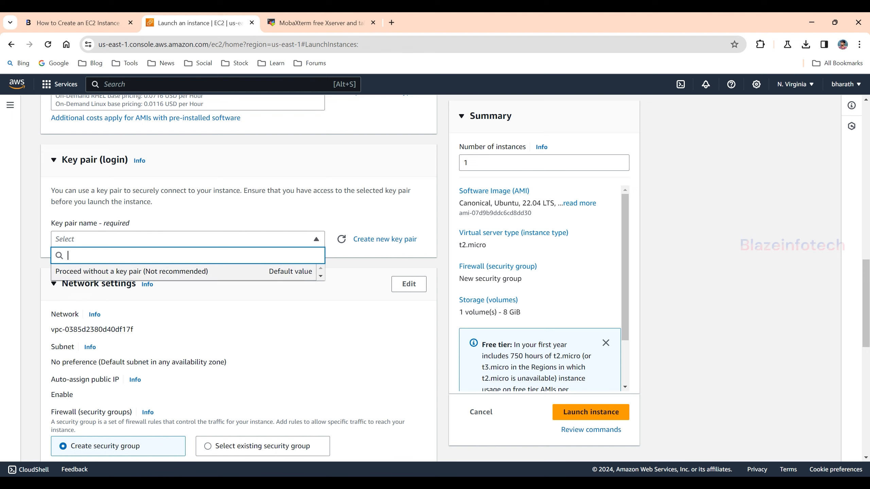
{"action": "key", "text": "Escape"}
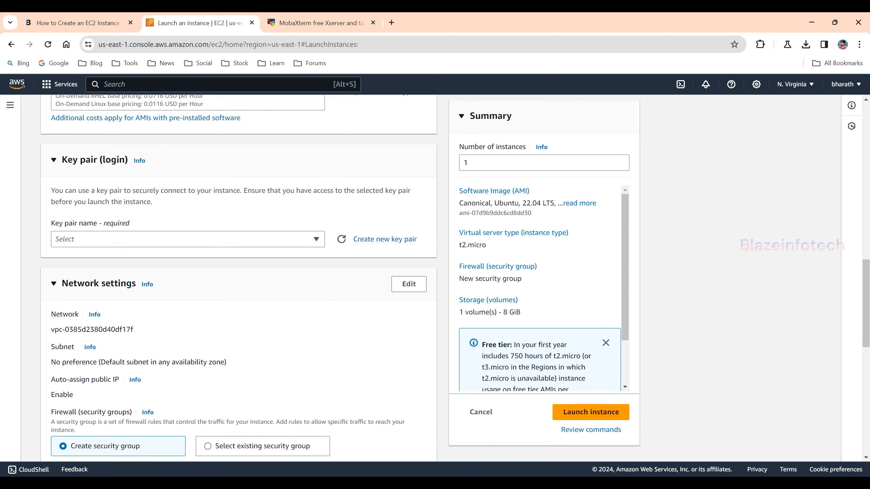
Set up a new key pair named MyDefaultAWSKeyPair with the RSA type and .pem private key format
{"action": "left_click", "coordinate": [385, 239]}
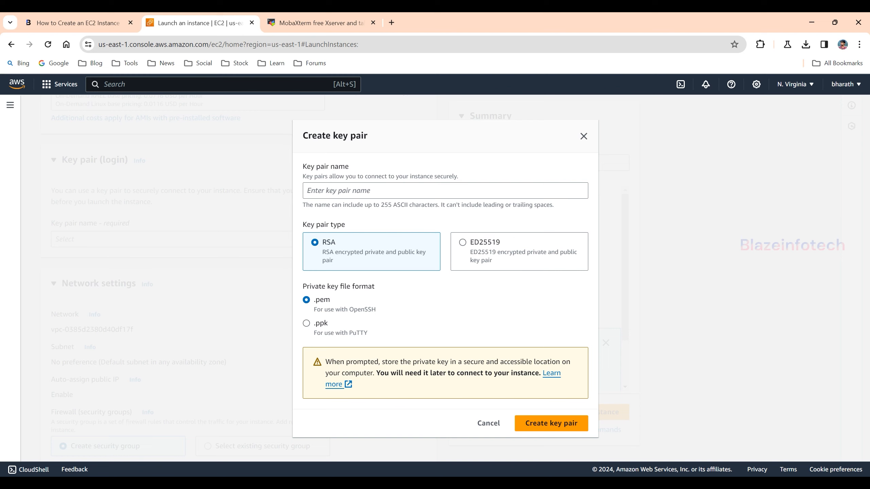
{"action": "left_click", "coordinate": [463, 243]}
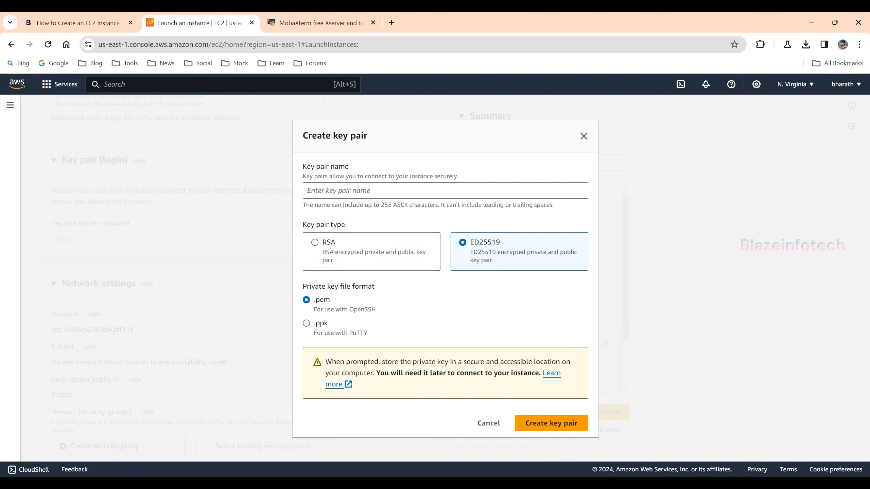
{"action": "left_click", "coordinate": [314, 242]}
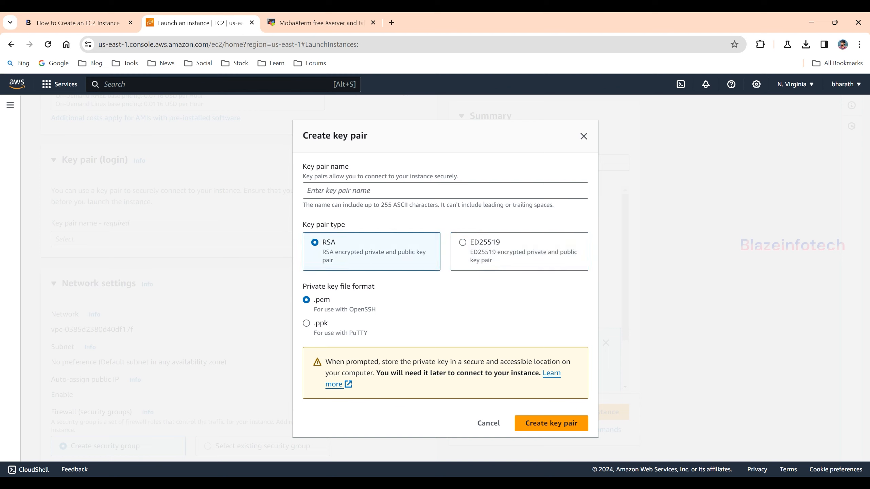
{"action": "left_click", "coordinate": [445, 191]}
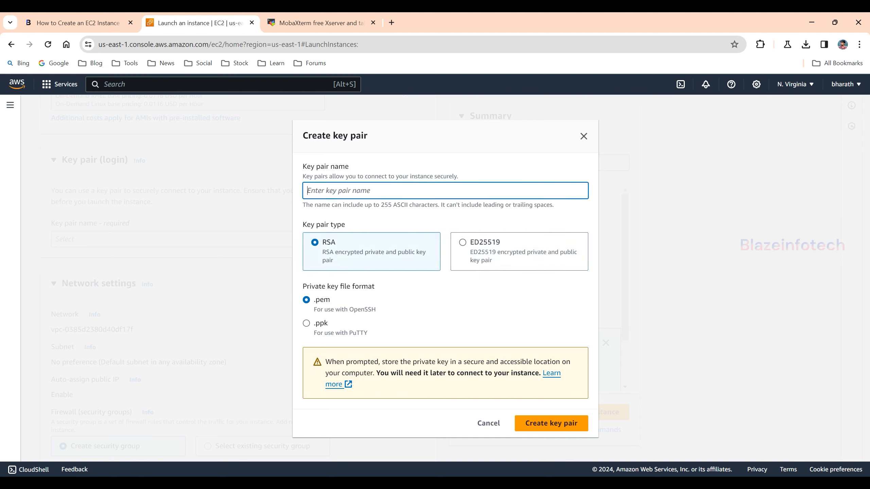
{"action": "type", "text": "MyDefault"}
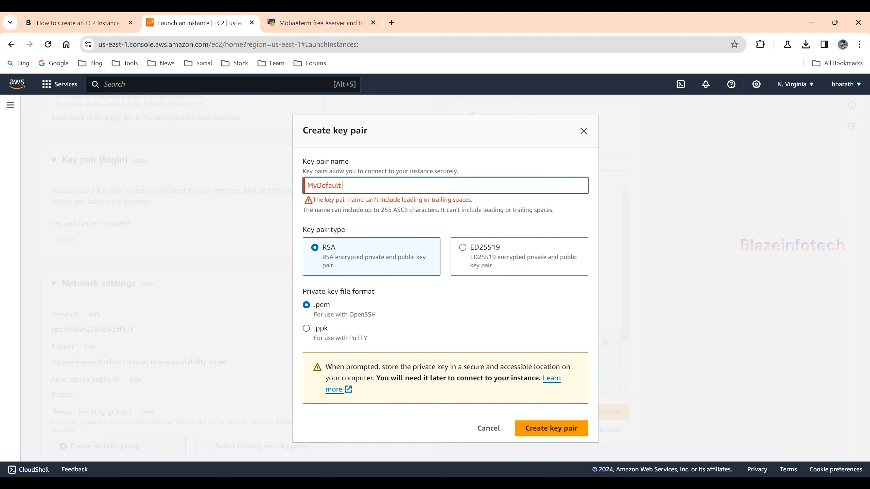
{"action": "key", "text": "BackSpace"}
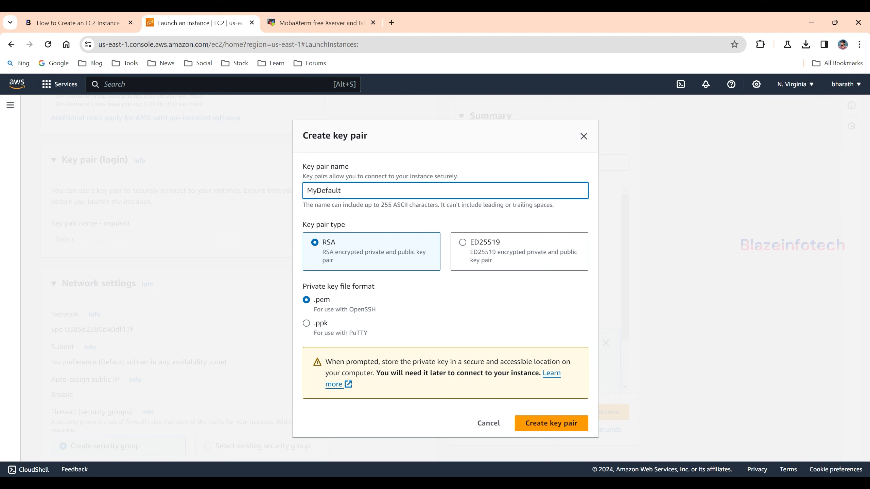
{"action": "type", "text": "AWSKeyPair"}
Switch to the MobaXterm website and review its description of the SSH client and network tools
{"action": "key", "text": "ctrl+Tab"}
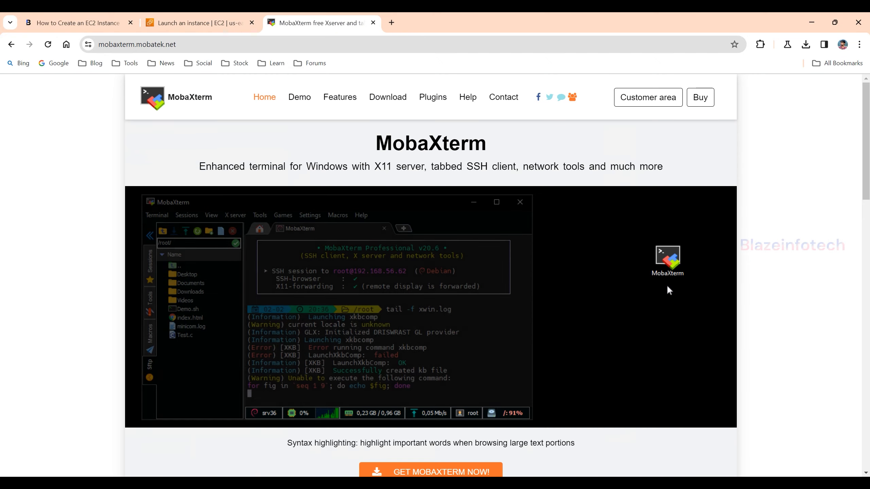
{"action": "scroll", "coordinate": [667, 285], "scroll_direction": "down", "scroll_amount": 5}
{"action": "scroll", "coordinate": [667, 285], "scroll_direction": "down", "scroll_amount": 15}
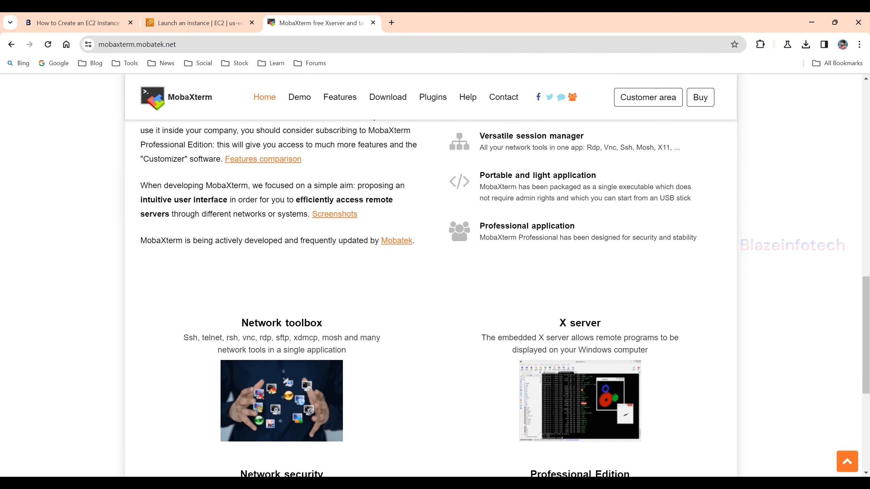
{"action": "key", "text": "super"}
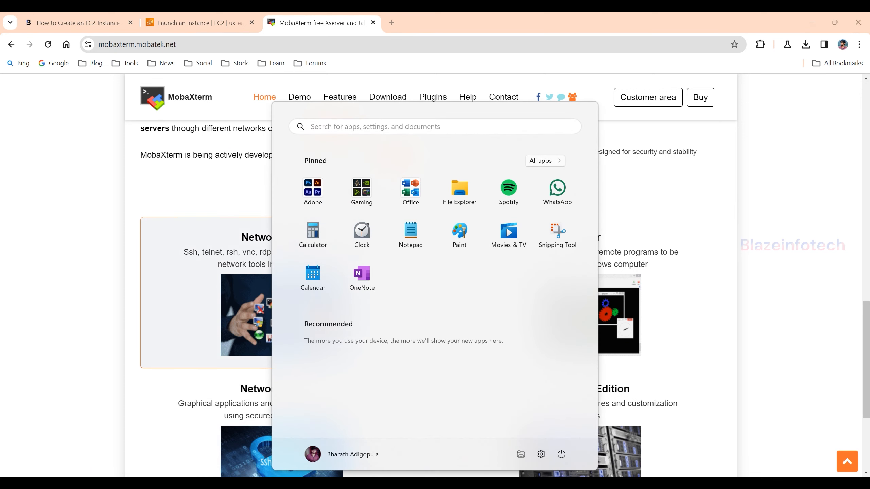
{"action": "key", "text": "Escape"}
Return to the EC2 launch page, create the key pair and save MyDefaultAWSKeyPair.pem in the Downloads folder
{"action": "key", "text": "ctrl+shift+Tab"}
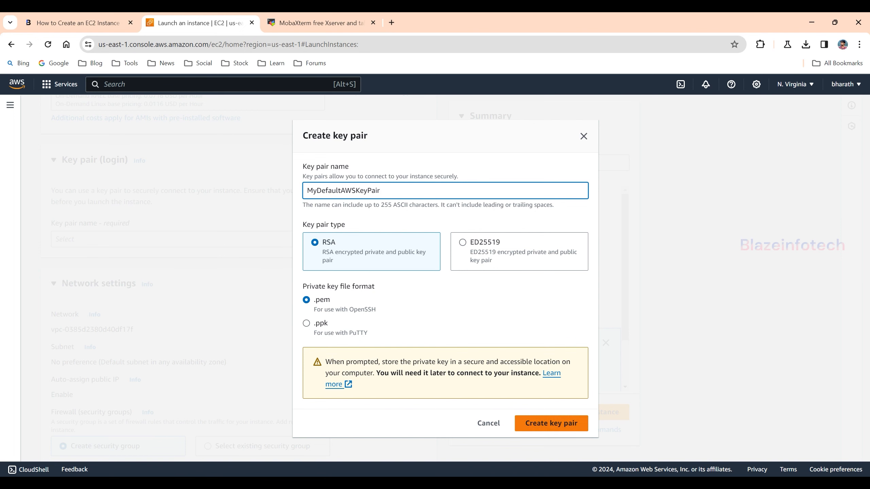
{"action": "left_click", "coordinate": [552, 424]}
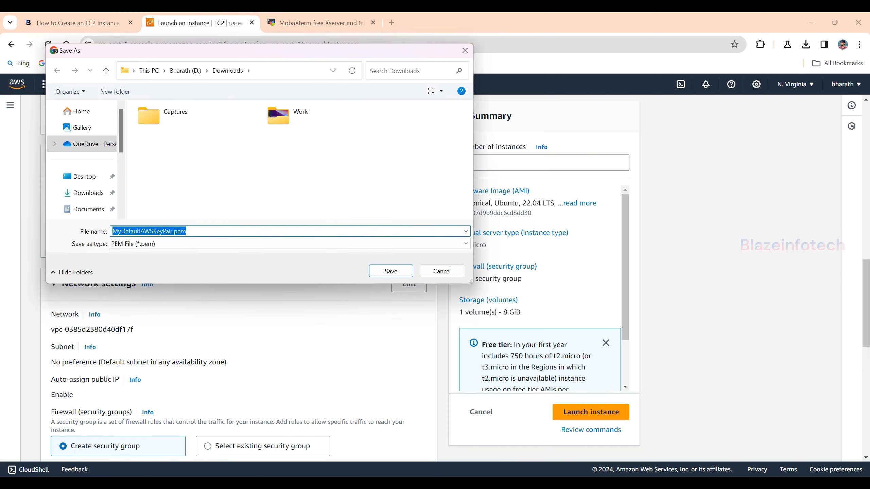
{"action": "left_click", "coordinate": [401, 282]}
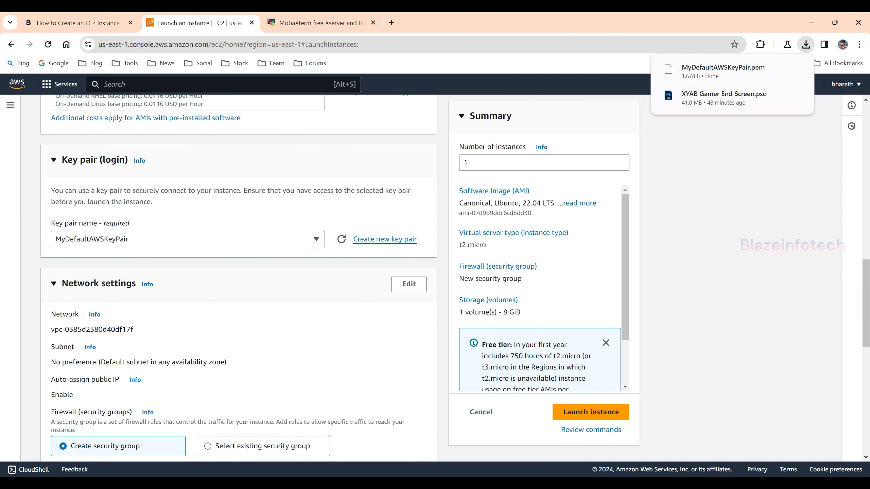
Open the network settings for editing and select the default VPC (172.31.0.0/16)
{"action": "scroll", "coordinate": [239, 278], "scroll_direction": "down", "scroll_amount": 1}
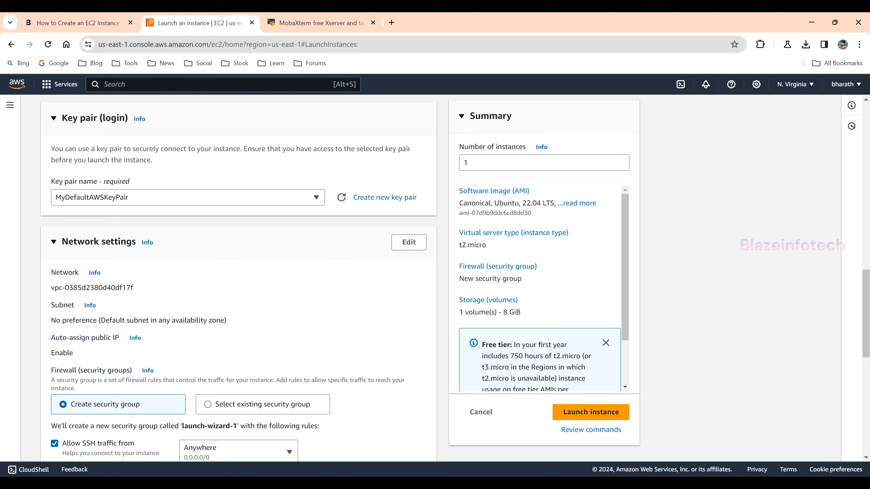
{"action": "scroll", "coordinate": [239, 277], "scroll_direction": "down", "scroll_amount": 2}
{"action": "scroll", "coordinate": [239, 277], "scroll_direction": "up", "scroll_amount": 1}
{"action": "scroll", "coordinate": [239, 278], "scroll_direction": "down", "scroll_amount": 1}
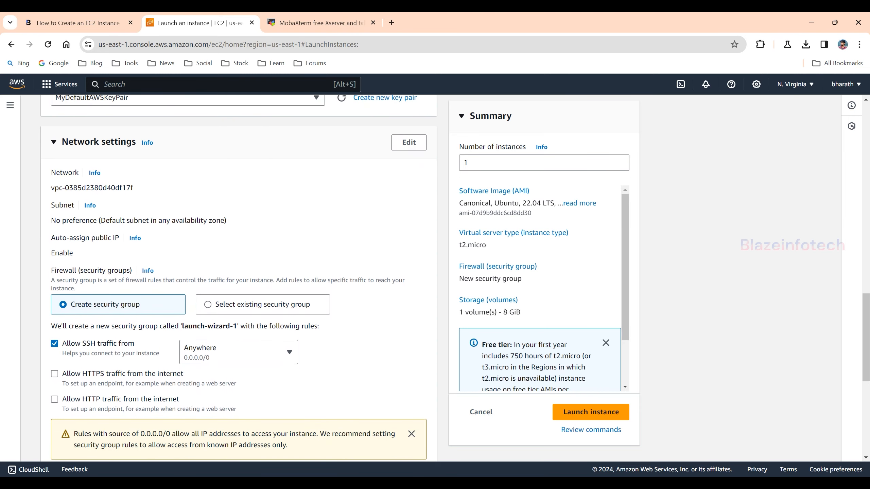
{"action": "scroll", "coordinate": [239, 278], "scroll_direction": "down", "scroll_amount": 1}
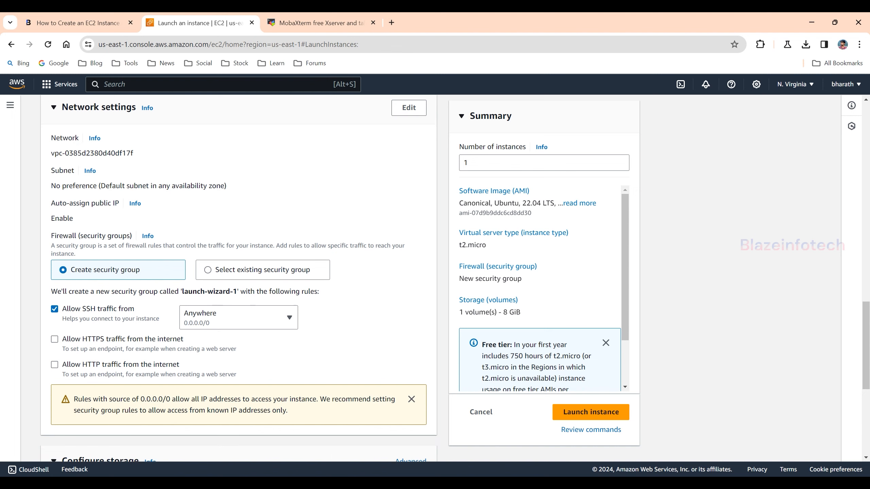
{"action": "scroll", "coordinate": [239, 277], "scroll_direction": "down", "scroll_amount": 1}
{"action": "scroll", "coordinate": [238, 277], "scroll_direction": "up", "scroll_amount": 2}
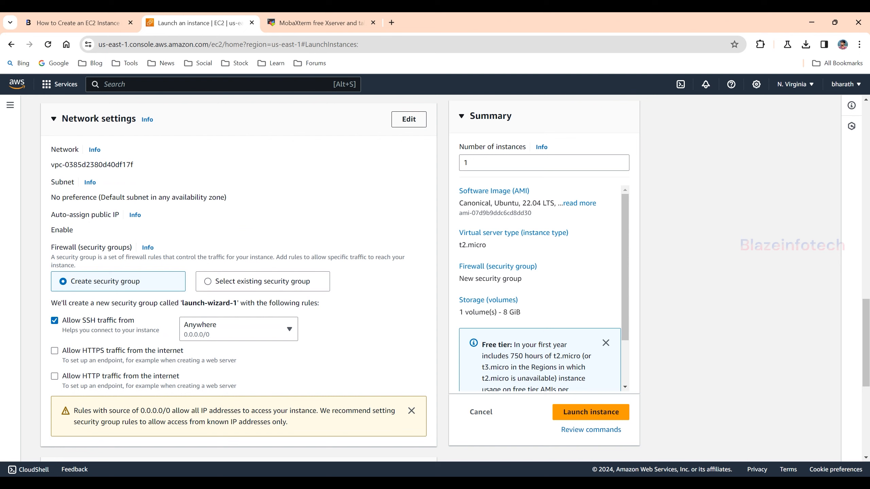
{"action": "left_click", "coordinate": [409, 119]}
{"action": "left_click", "coordinate": [314, 168]}
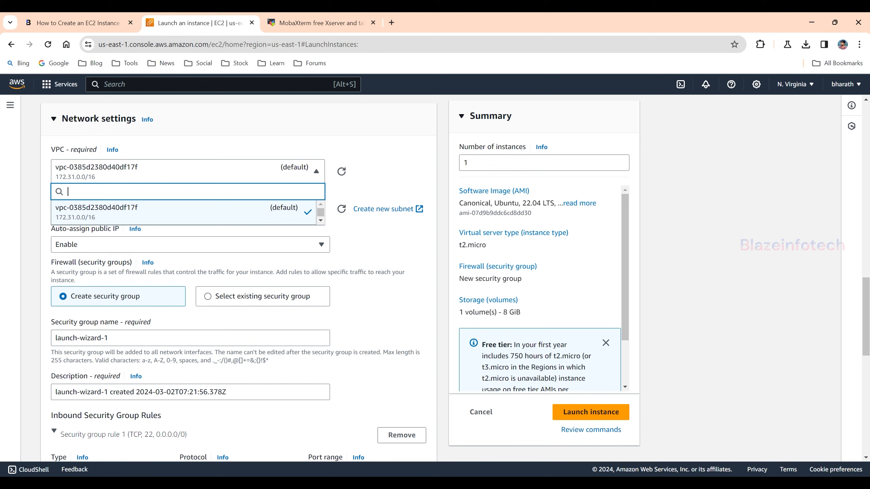
{"action": "left_click", "coordinate": [314, 168]}
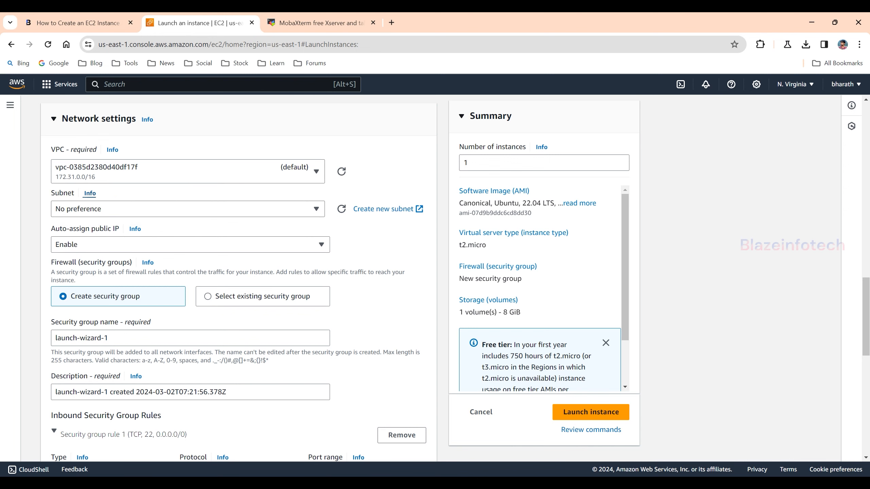
{"action": "left_click", "coordinate": [100, 174]}
{"action": "left_click", "coordinate": [99, 209]}
Review the subnets offered per availability zone and set the subnet to No preference
{"action": "left_click", "coordinate": [314, 205]}
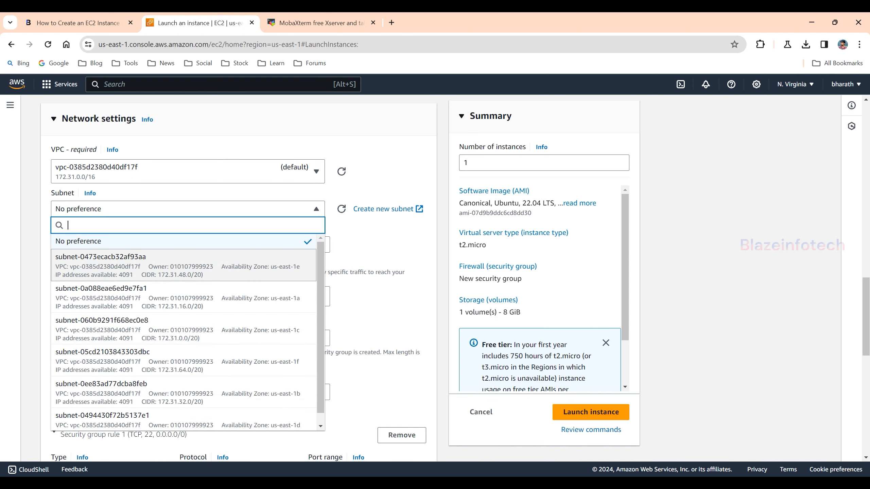
{"action": "left_click", "coordinate": [795, 84]}
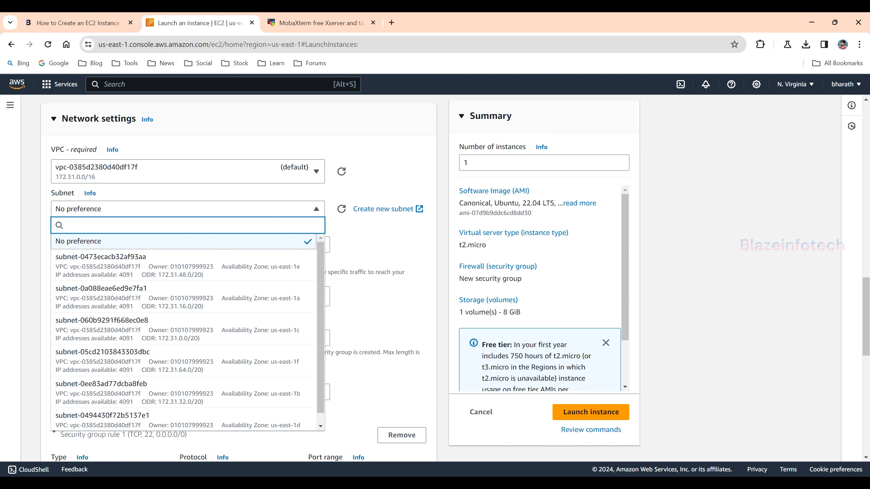
{"action": "left_click", "coordinate": [183, 241]}
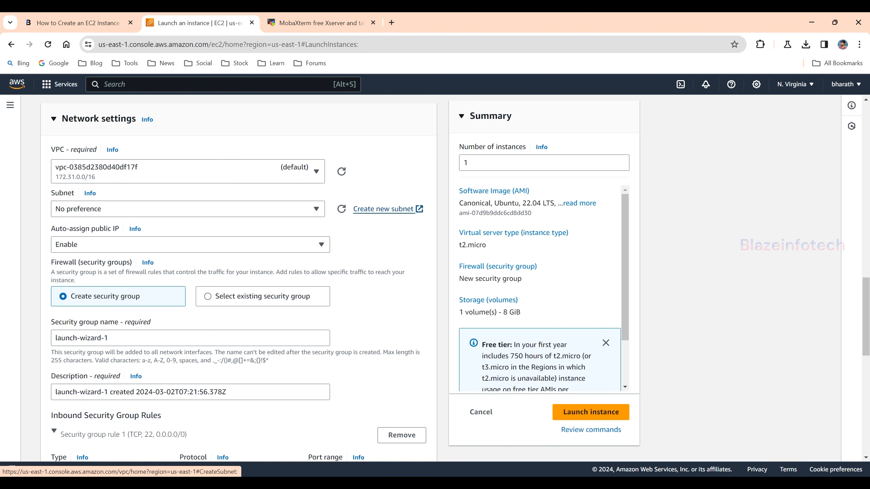
{"action": "left_click", "coordinate": [310, 209]}
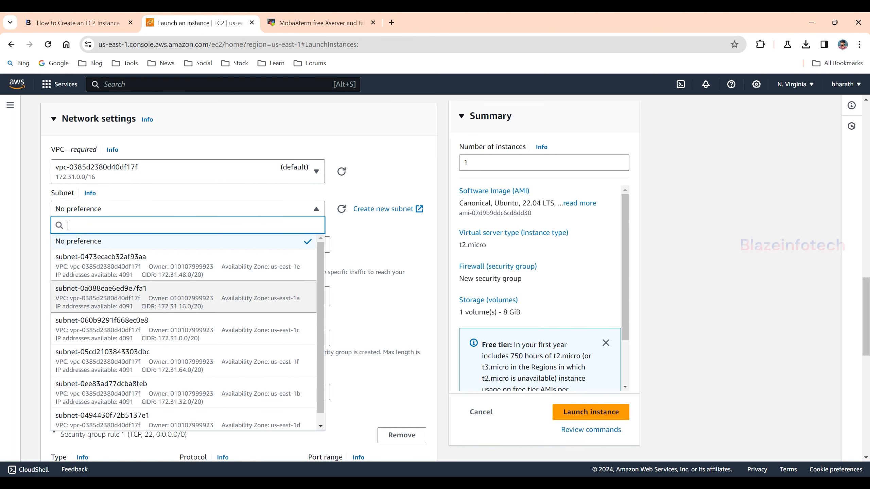
{"action": "left_click", "coordinate": [363, 292]}
Set auto-assign public IP to Enable in the network settings
{"action": "scroll", "coordinate": [220, 240], "scroll_direction": "down", "scroll_amount": 1}
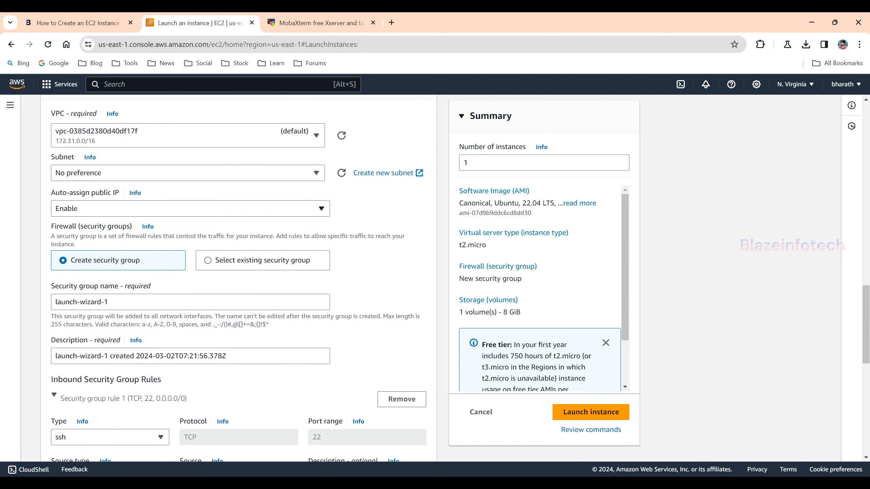
{"action": "left_click", "coordinate": [190, 209]}
{"action": "left_click", "coordinate": [190, 225]}
{"action": "left_click", "coordinate": [391, 23]}
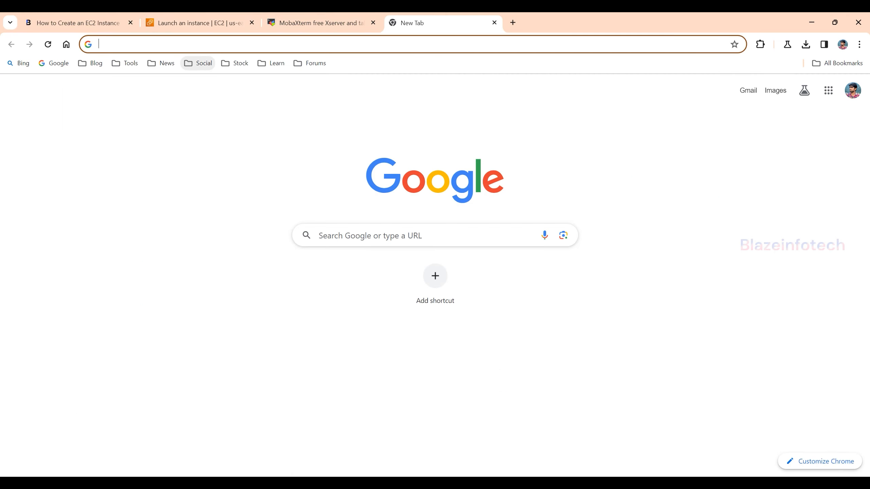
{"action": "left_click", "coordinate": [201, 22]}
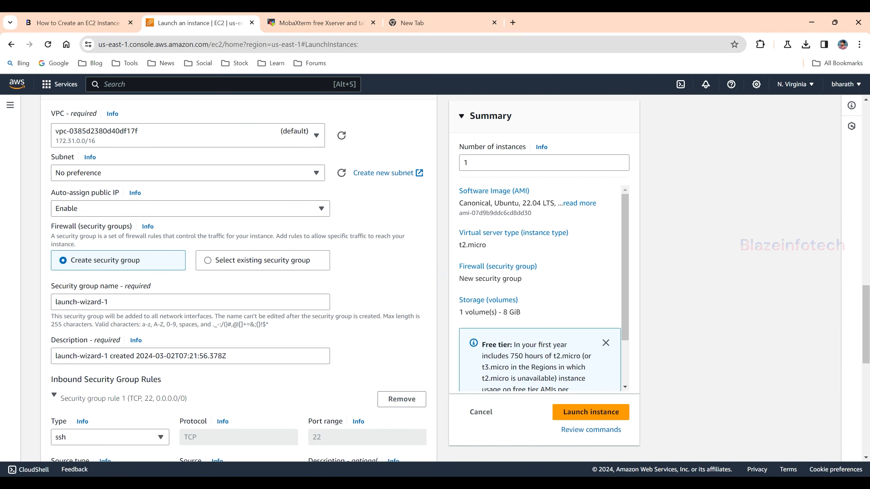
Review the existing security groups offered for the instance and return to the option for creating a security group
{"action": "scroll", "coordinate": [240, 275], "scroll_direction": "down", "scroll_amount": 1}
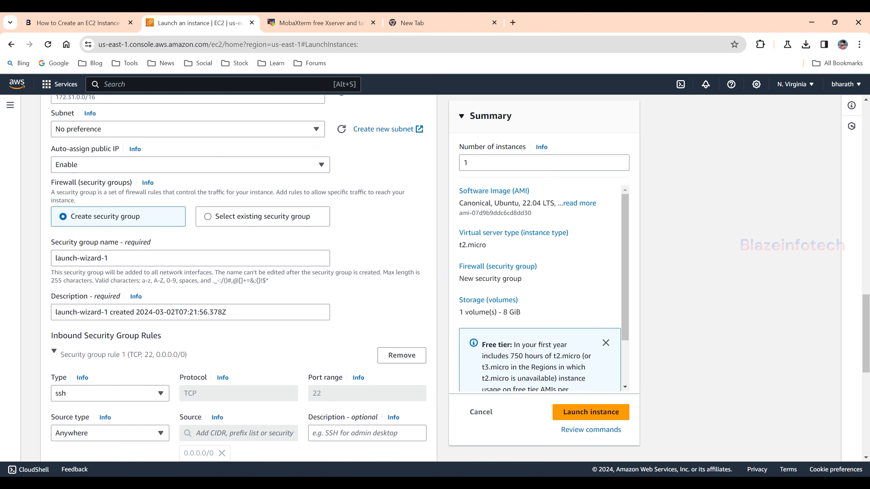
{"action": "left_click", "coordinate": [208, 216]}
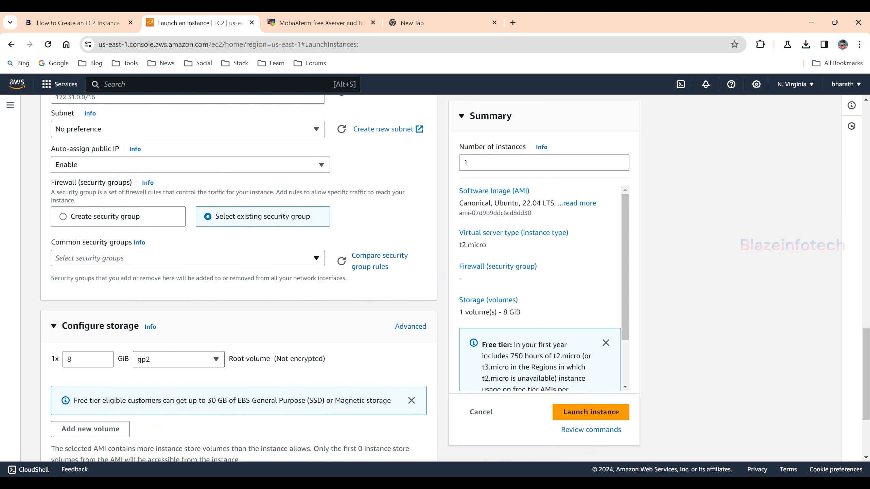
{"action": "left_click", "coordinate": [185, 258]}
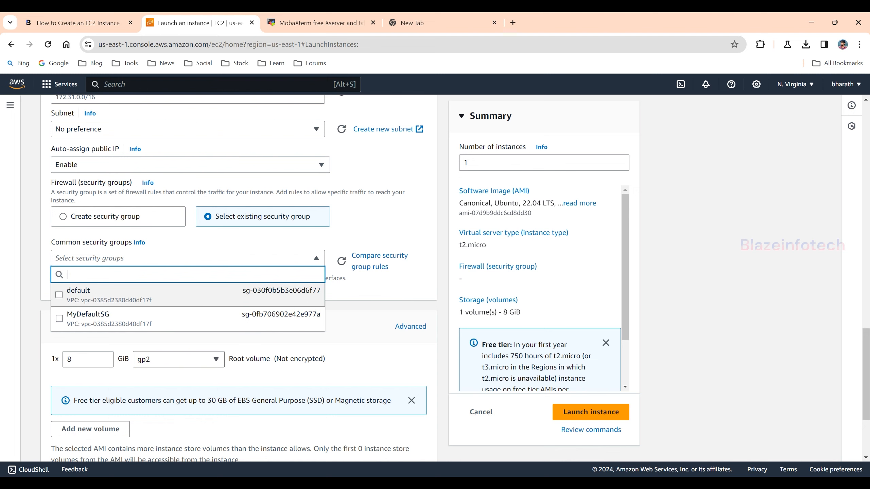
{"action": "key", "text": "Escape"}
{"action": "left_click", "coordinate": [103, 216]}
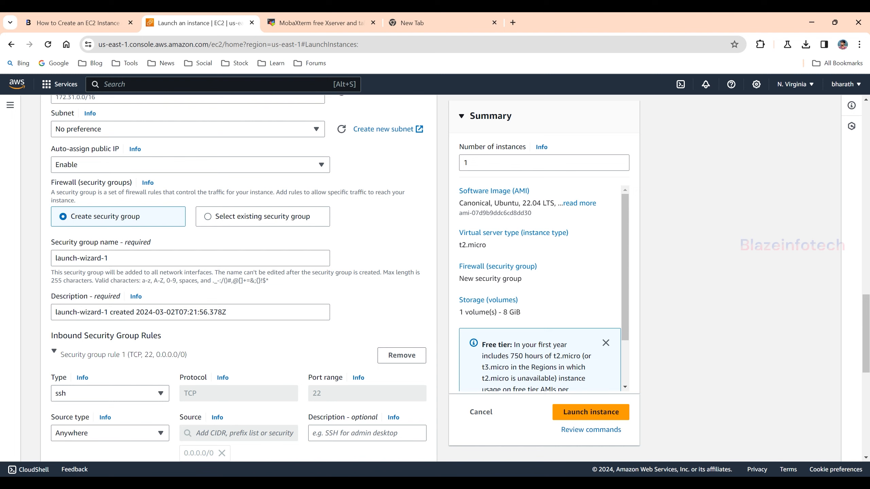
Name the new security group MySG2
{"action": "left_click", "coordinate": [114, 258]}
{"action": "key", "text": "ctrl+a"}
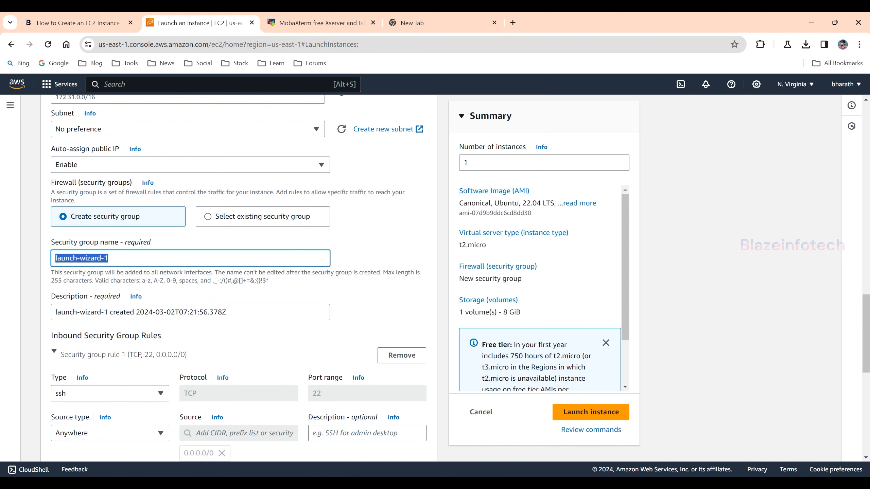
{"action": "type", "text": "MY"}
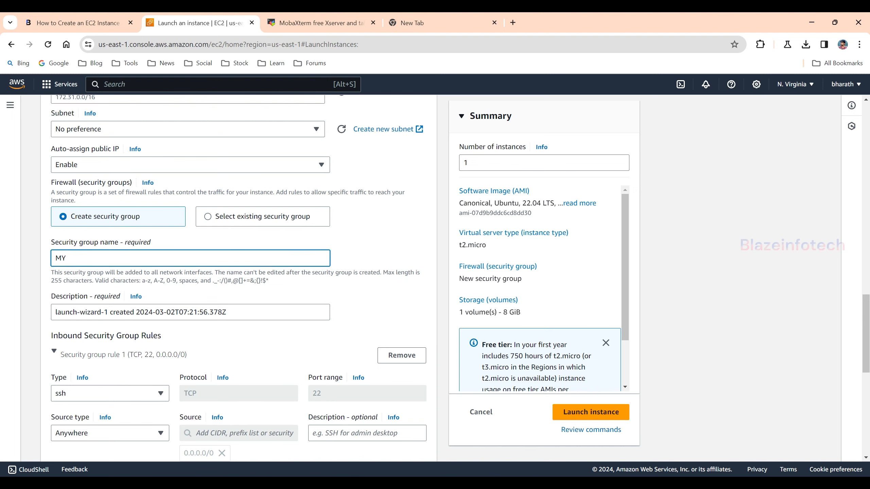
{"action": "key", "text": "BackSpace"}
{"action": "type", "text": "ySG2"}
Set the security group's description to MySGRules
{"action": "scroll", "coordinate": [240, 275], "scroll_direction": "down", "scroll_amount": 1}
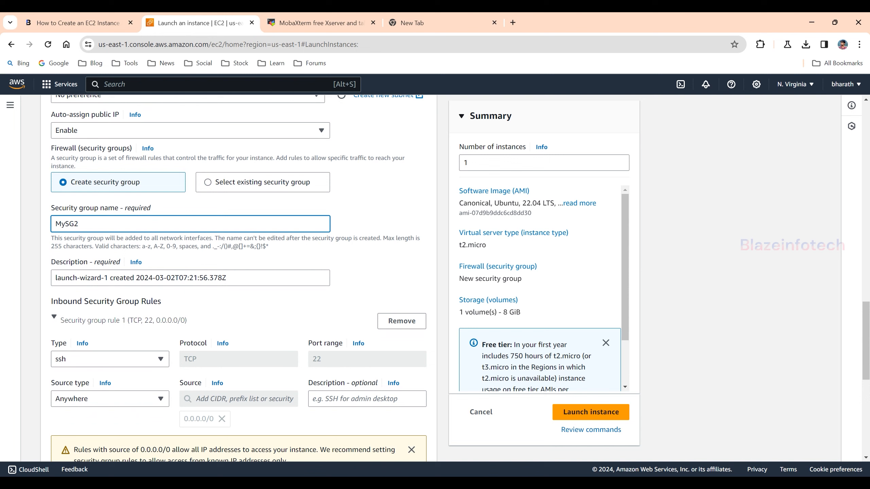
{"action": "left_click", "coordinate": [148, 278]}
{"action": "key", "text": "ctrl+a"}
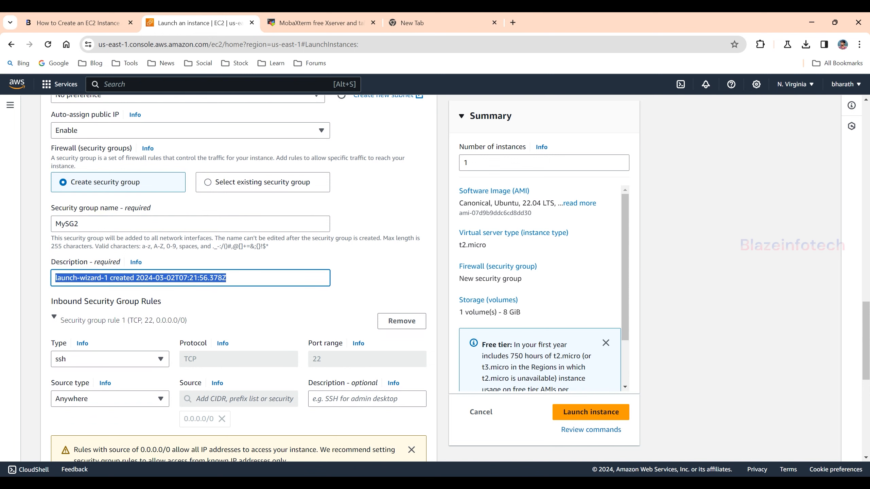
{"action": "type", "text": "My"}
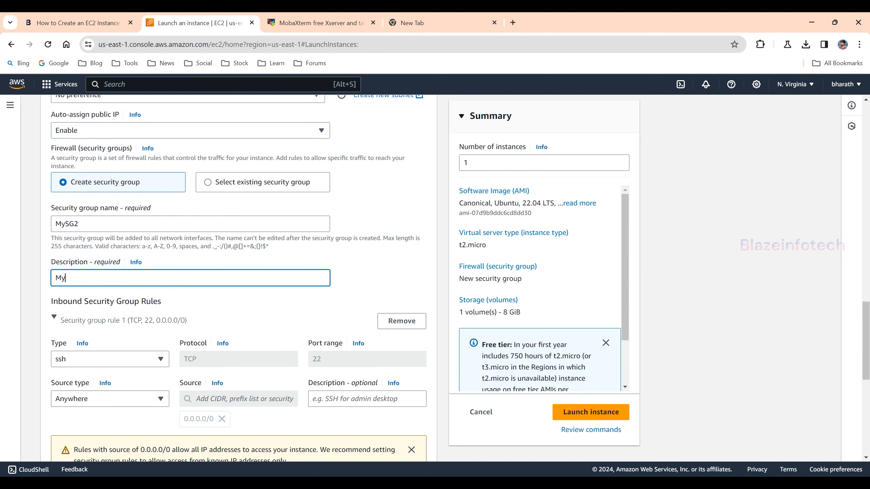
{"action": "type", "text": "SGRules"}
{"action": "left_click", "coordinate": [378, 283]}
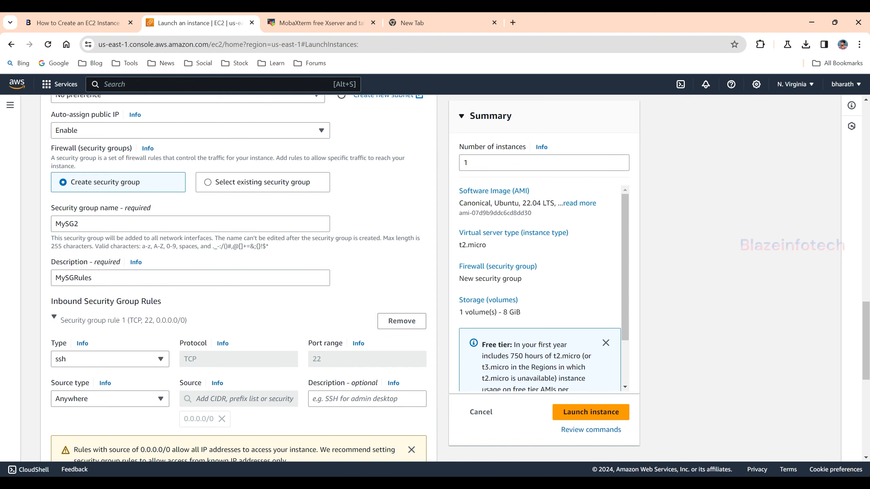
Examine the inbound SSH rule's protocol, port range and source settings, glancing at the MobaXterm page in between
{"action": "scroll", "coordinate": [239, 274], "scroll_direction": "down", "scroll_amount": 1}
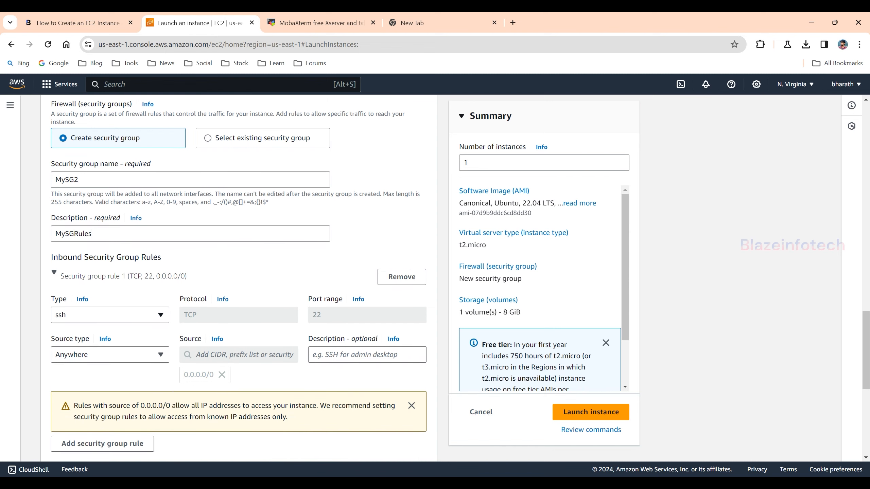
{"action": "scroll", "coordinate": [239, 274], "scroll_direction": "down", "scroll_amount": 2}
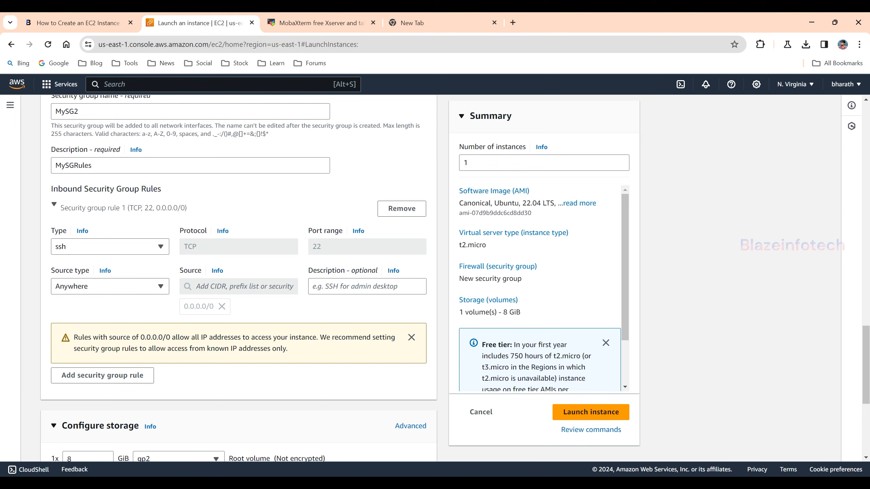
{"action": "left_click", "coordinate": [321, 23]}
{"action": "left_click", "coordinate": [200, 23]}
{"action": "double_click", "coordinate": [316, 247]}
{"action": "left_click", "coordinate": [329, 247]}
{"action": "scroll", "coordinate": [239, 278], "scroll_direction": "down", "scroll_amount": 1}
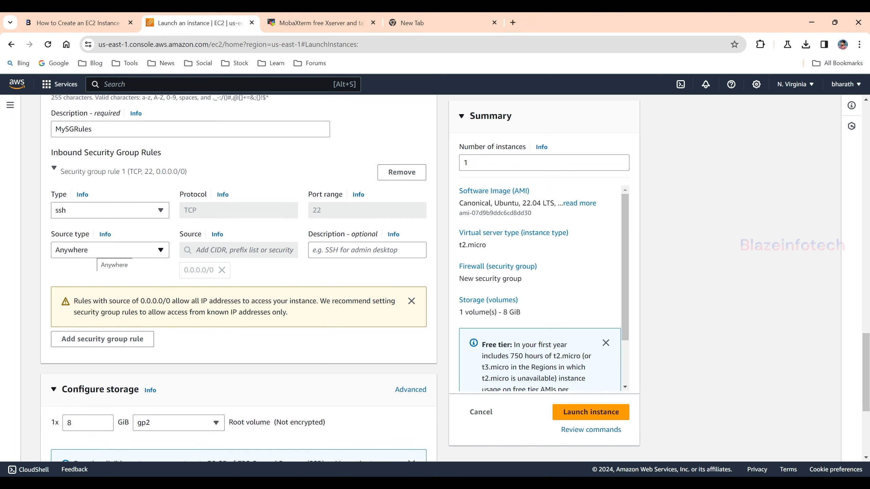
Set the source type of the inbound SSH rule to Custom
{"action": "left_click", "coordinate": [110, 250]}
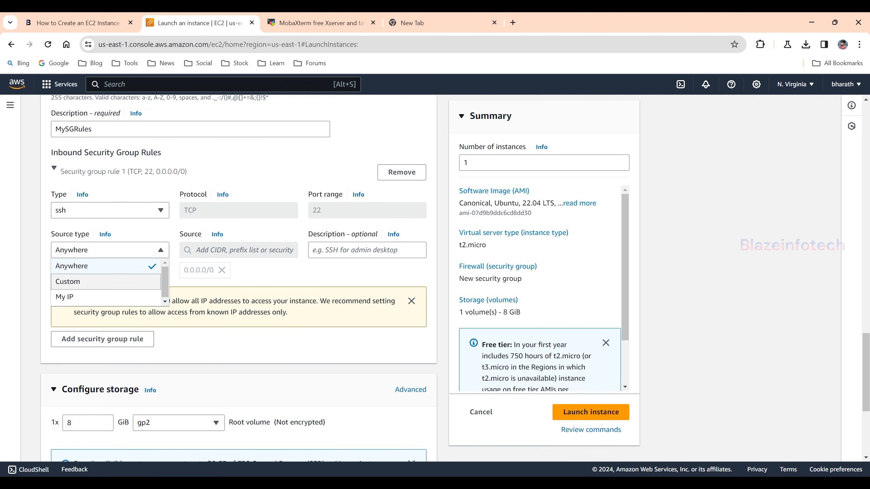
{"action": "left_click", "coordinate": [103, 281]}
{"action": "left_click", "coordinate": [110, 250]}
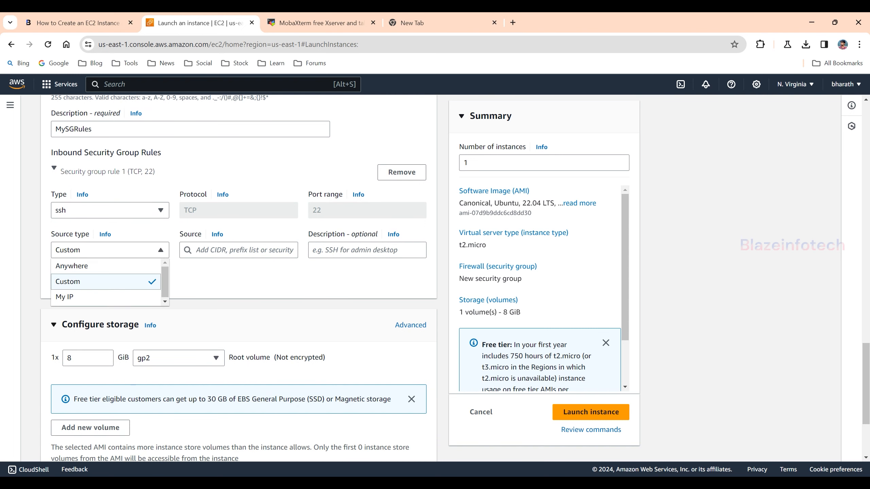
Add a second inbound security group rule, look through its available traffic types and remove the rule again
{"action": "left_click_drag", "start_coordinate": [181, 276], "coordinate": [129, 276]}
{"action": "left_click", "coordinate": [127, 275]}
{"action": "left_click", "coordinate": [110, 317]}
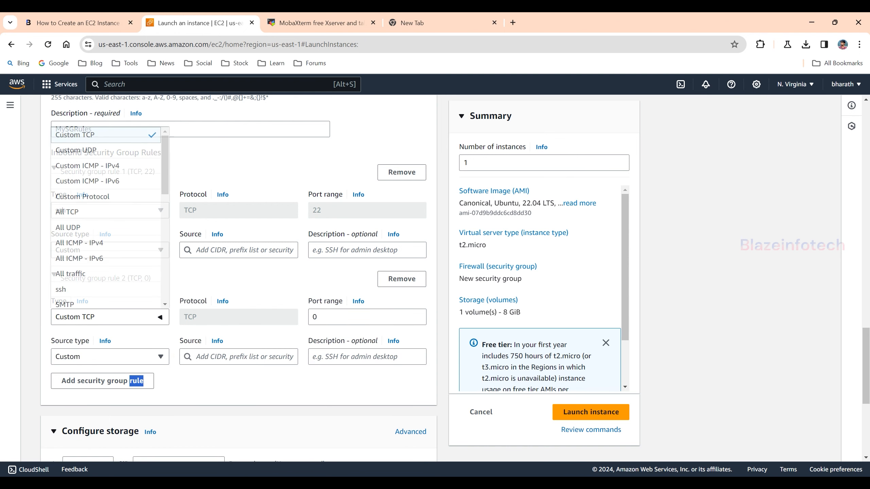
{"action": "scroll", "coordinate": [106, 219], "scroll_direction": "down", "scroll_amount": 2}
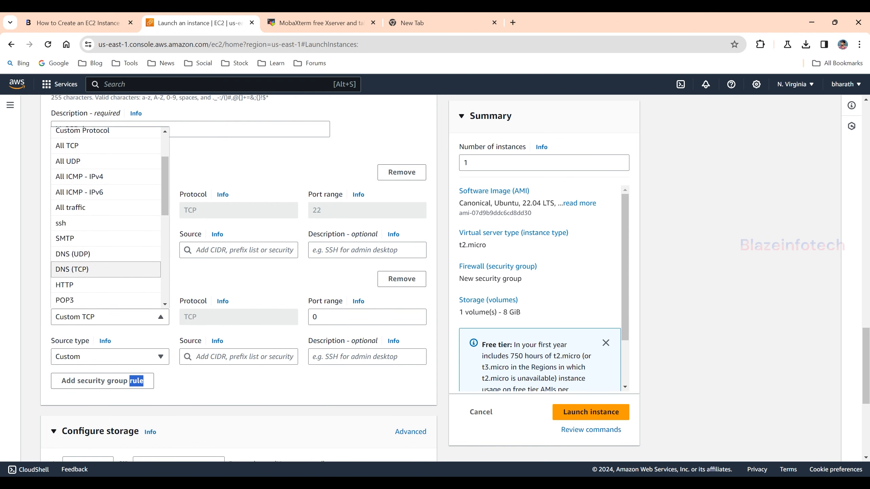
{"action": "scroll", "coordinate": [106, 278], "scroll_direction": "down", "scroll_amount": 3}
{"action": "left_click", "coordinate": [401, 280]}
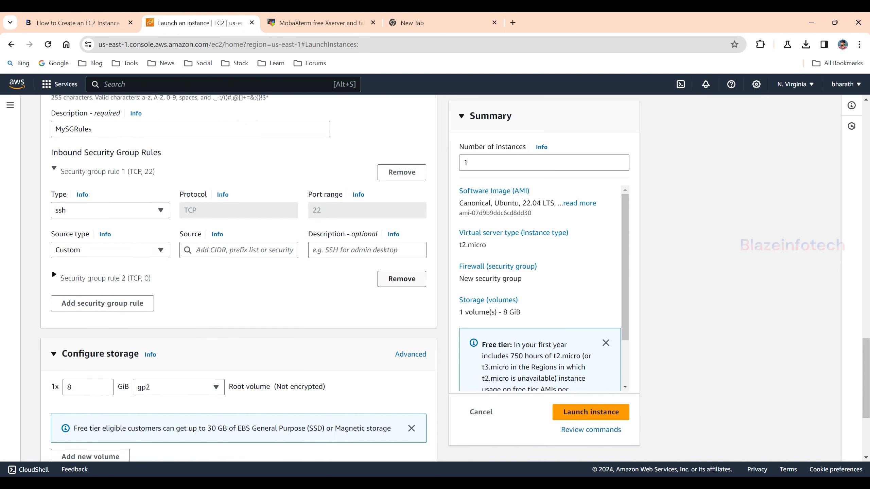
{"action": "left_click", "coordinate": [401, 278]}
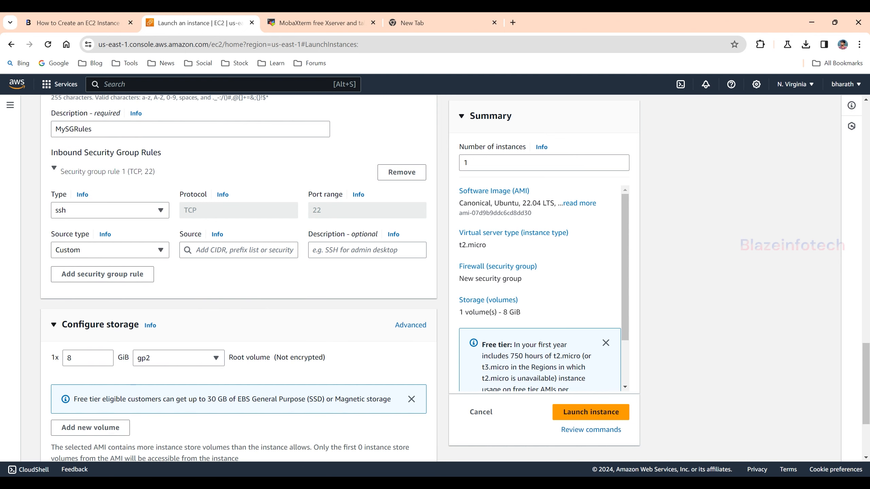
Review the VPC, subnet, public IP and security group settings entered for the instance
{"action": "scroll", "coordinate": [239, 274], "scroll_direction": "up", "scroll_amount": 3}
{"action": "scroll", "coordinate": [238, 274], "scroll_direction": "up", "scroll_amount": 4}
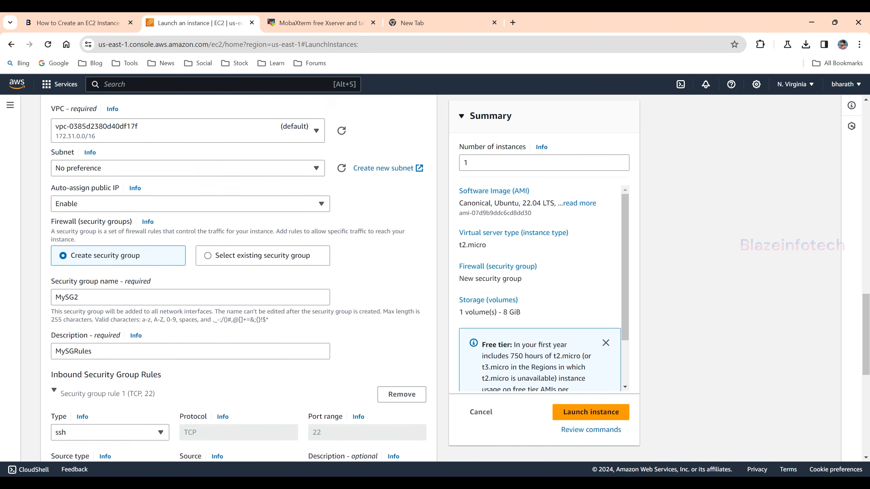
{"action": "scroll", "coordinate": [238, 275], "scroll_direction": "down", "scroll_amount": 4}
{"action": "scroll", "coordinate": [238, 275], "scroll_direction": "down", "scroll_amount": 3}
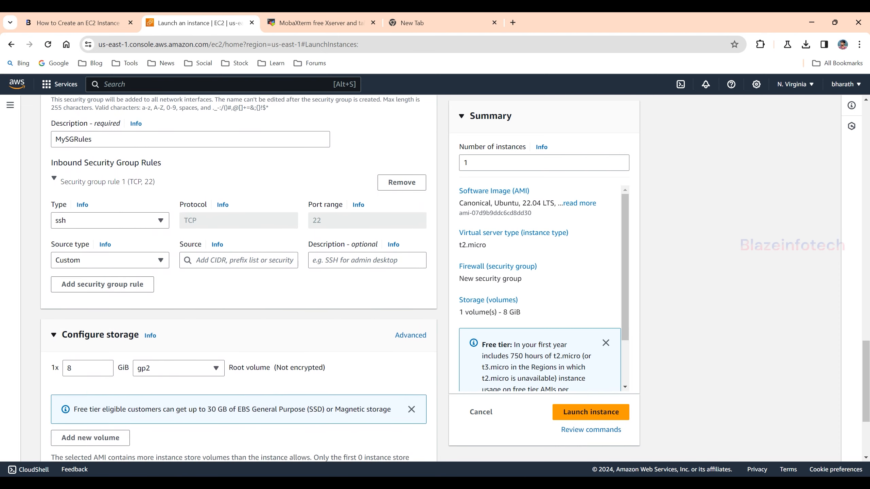
{"action": "scroll", "coordinate": [238, 274], "scroll_direction": "up", "scroll_amount": 4}
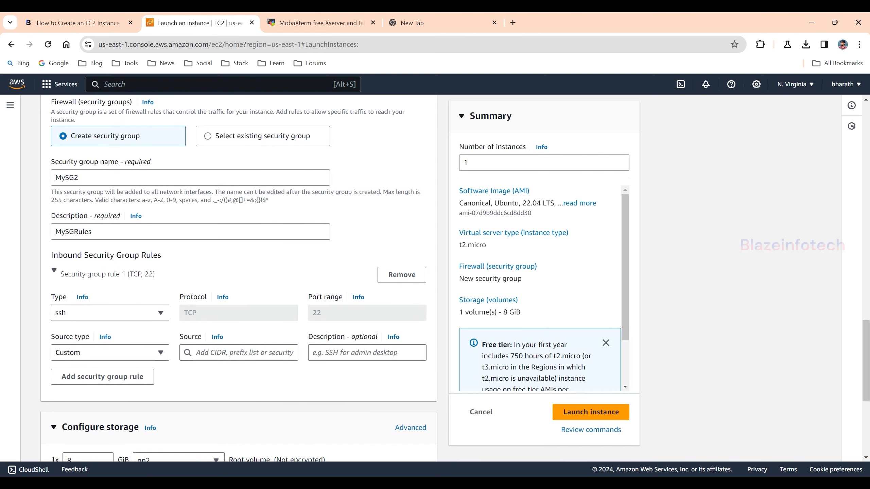
{"action": "scroll", "coordinate": [239, 274], "scroll_direction": "down", "scroll_amount": 3}
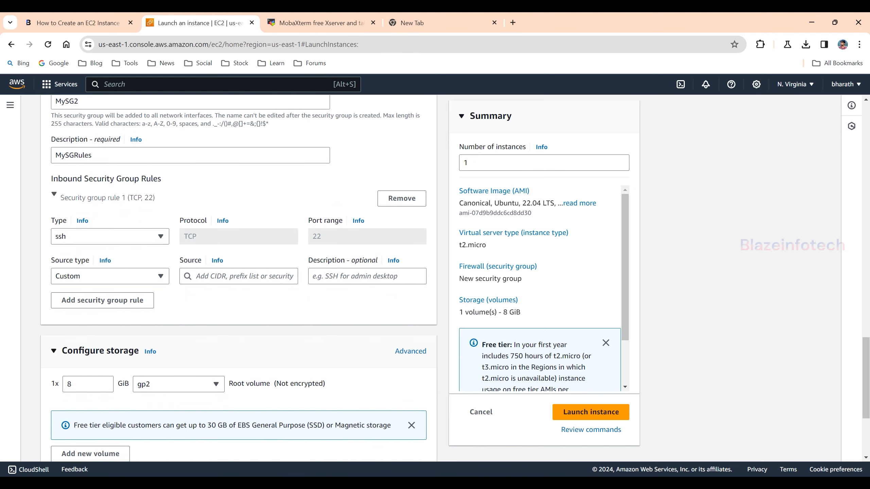
Examine the root volume's size, type and encryption status in the storage configuration
{"action": "scroll", "coordinate": [239, 274], "scroll_direction": "down", "scroll_amount": 3}
{"action": "scroll", "coordinate": [239, 274], "scroll_direction": "down", "scroll_amount": 2}
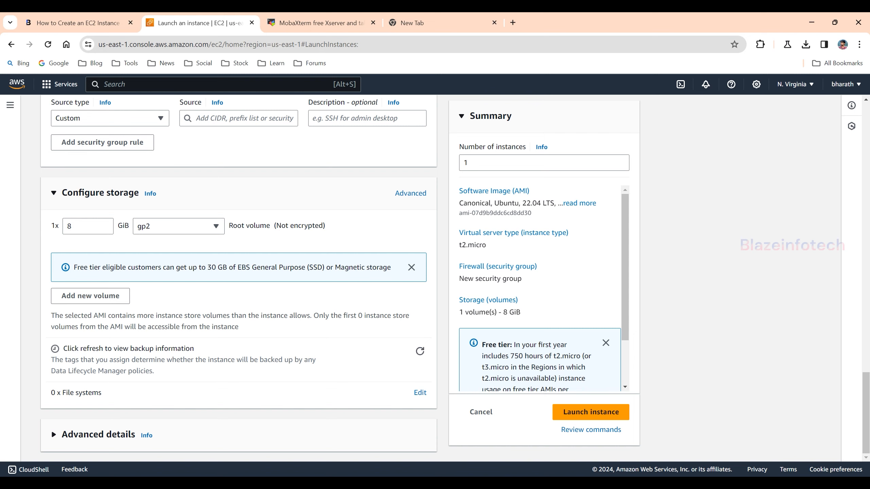
{"action": "left_click", "coordinate": [83, 226]}
{"action": "left_click", "coordinate": [150, 244]}
{"action": "left_click_drag", "start_coordinate": [276, 226], "coordinate": [325, 226]}
{"action": "left_click", "coordinate": [324, 236]}
Look at the EBS volumes in the advanced storage view and return to the simple view
{"action": "left_click", "coordinate": [411, 194]}
{"action": "scroll", "coordinate": [411, 193], "scroll_direction": "down", "scroll_amount": 1}
{"action": "scroll", "coordinate": [411, 194], "scroll_direction": "up", "scroll_amount": 1}
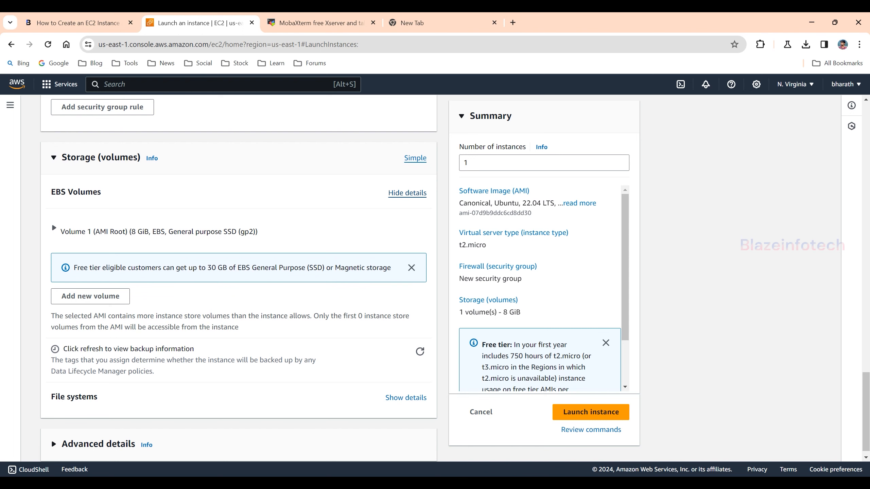
{"action": "left_click", "coordinate": [407, 193]}
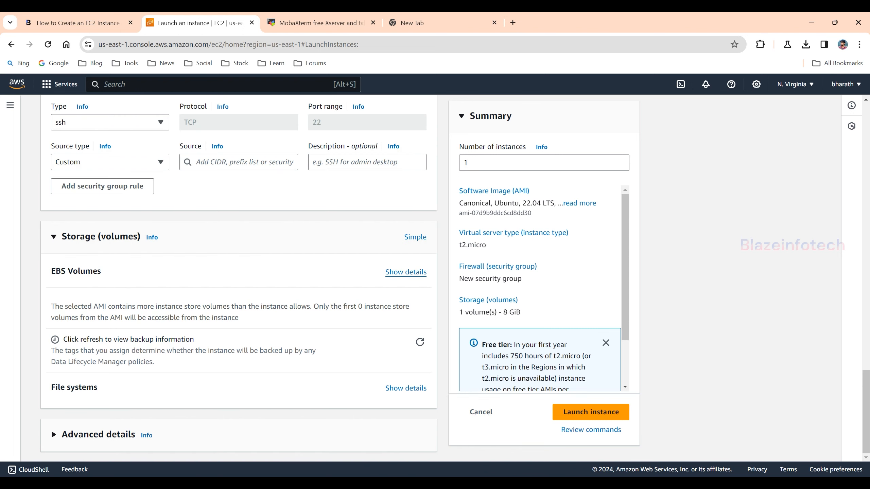
{"action": "left_click", "coordinate": [415, 237]}
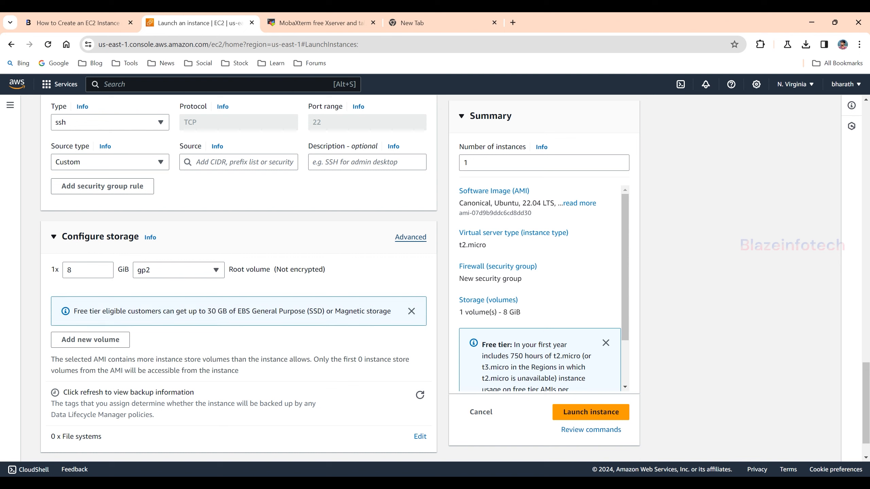
Choose General purpose SSD (gp2) as the root volume type
{"action": "scroll", "coordinate": [415, 236], "scroll_direction": "down", "scroll_amount": 2}
{"action": "left_click", "coordinate": [178, 226]}
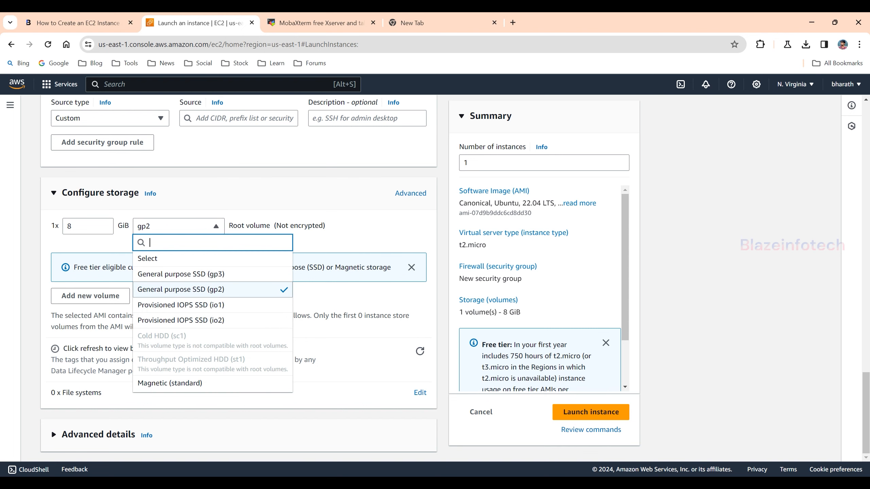
{"action": "left_click", "coordinate": [181, 289]}
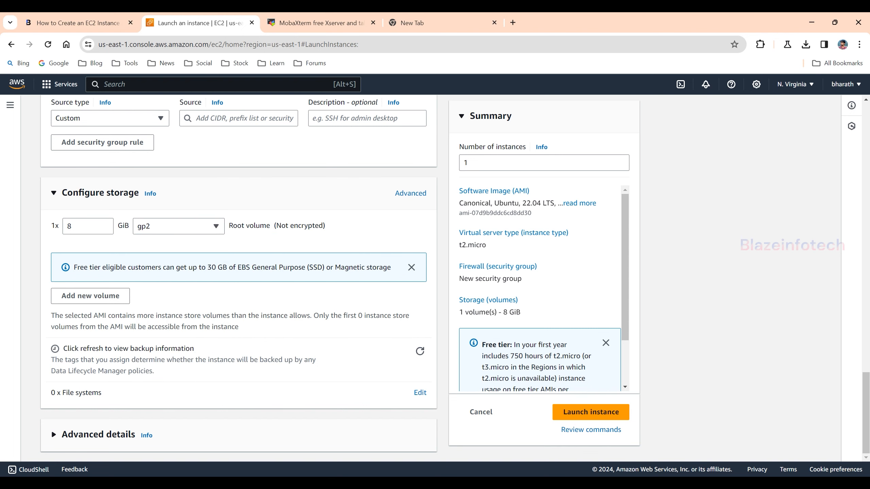
Examine the free-tier storage note and the volume types on offer, keeping General purpose SSD (gp2) selected
{"action": "left_click_drag", "start_coordinate": [131, 267], "coordinate": [212, 268]}
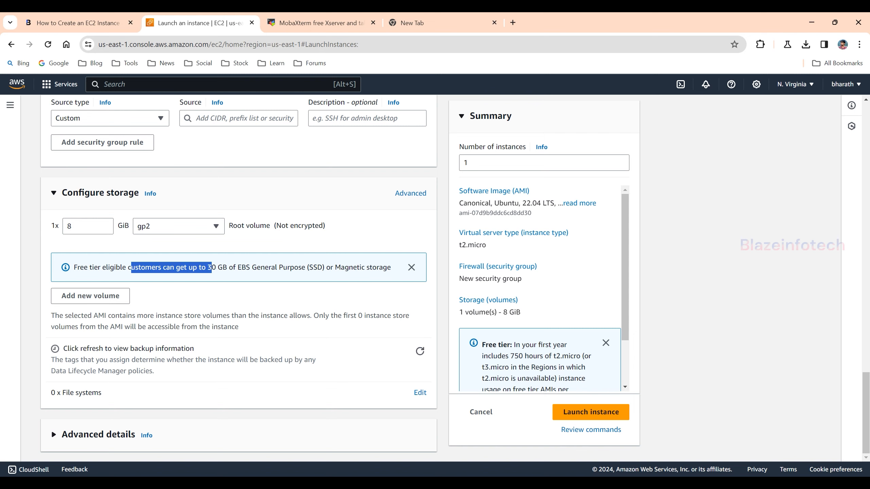
{"action": "left_click", "coordinate": [212, 267]}
{"action": "double_click", "coordinate": [264, 267]}
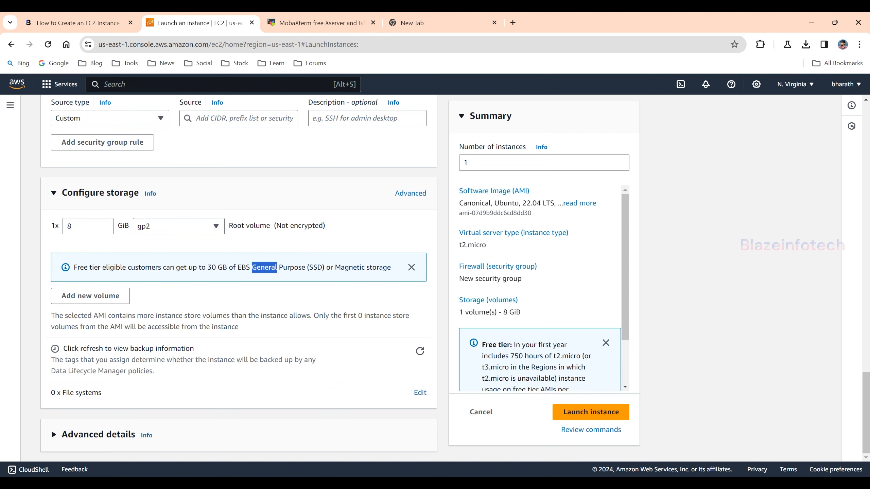
{"action": "double_click", "coordinate": [222, 268]}
{"action": "double_click", "coordinate": [212, 268]}
{"action": "left_click", "coordinate": [179, 227]}
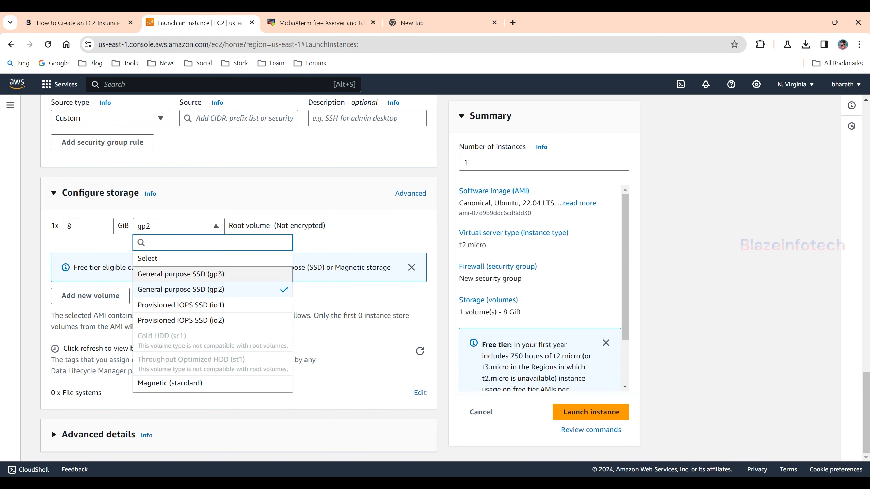
{"action": "left_click", "coordinate": [181, 290]}
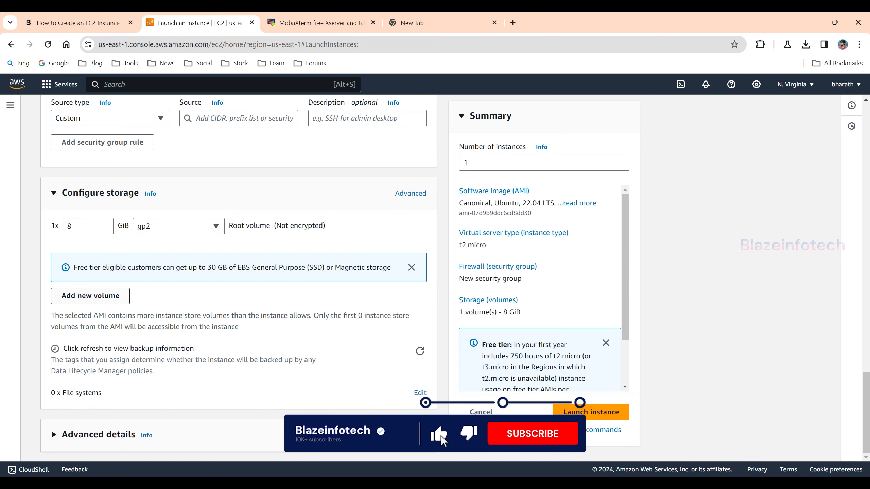
Switch to File Explorer and open This PC in a new tab to view the computer's drives
{"action": "left_click", "coordinate": [90, 296]}
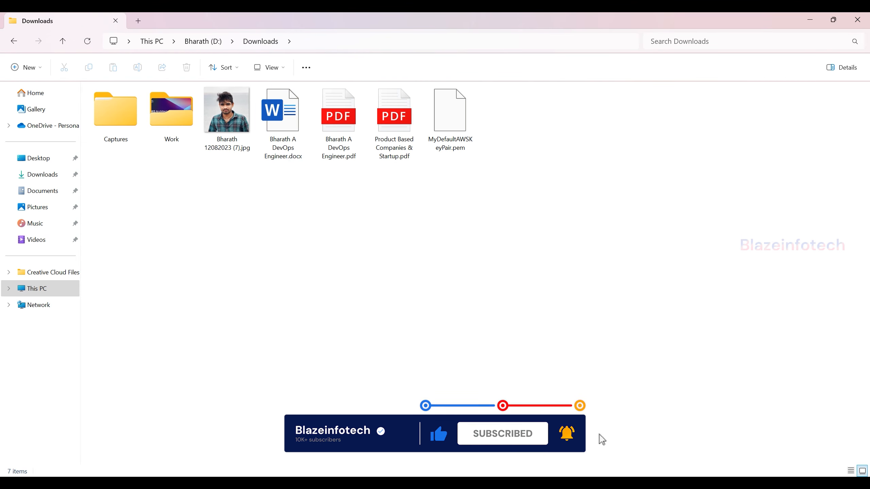
{"action": "key", "text": "ctrl+t"}
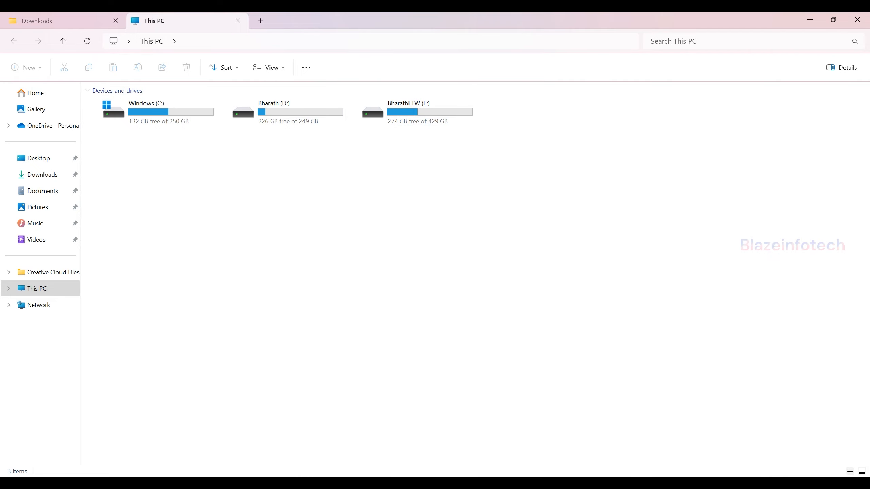
Switch back to the browser's EC2 launch page and remove the additional 8 GiB gp3 EBS volume
{"action": "mouse_move", "coordinate": [469, 484]}
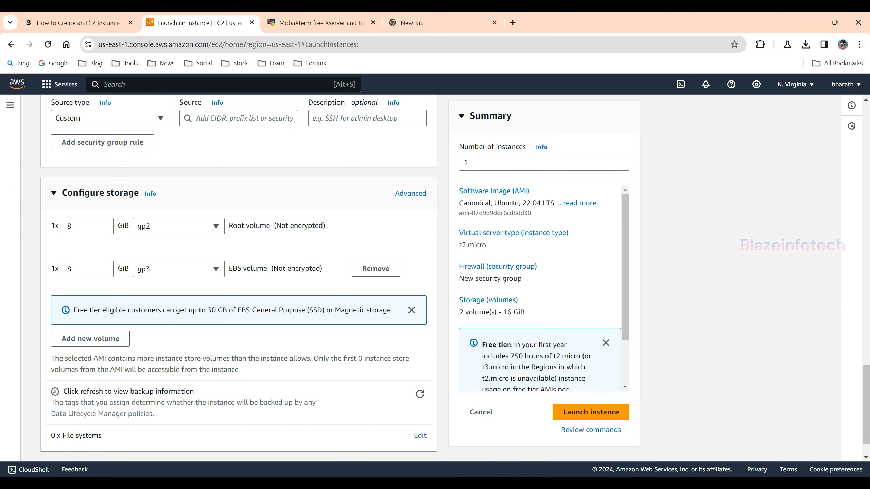
{"action": "left_click", "coordinate": [376, 269]}
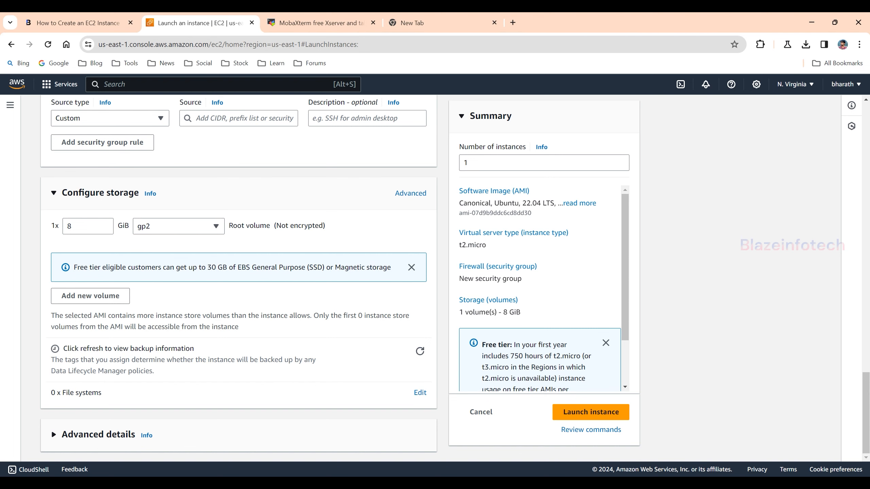
Expand the advanced details and examine the options, including stop-hibernate behavior, purchasing option and metadata settings, down to the user data field
{"action": "left_click", "coordinate": [90, 435]}
{"action": "scroll", "coordinate": [239, 274], "scroll_direction": "down", "scroll_amount": 5}
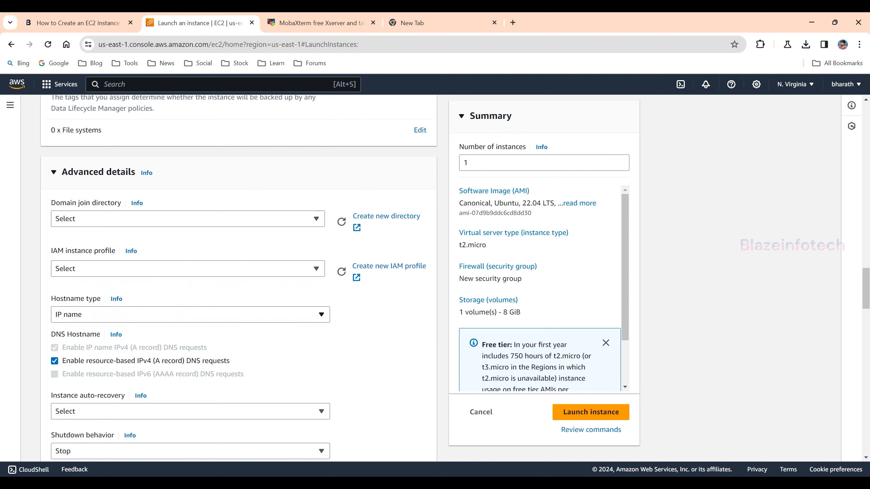
{"action": "scroll", "coordinate": [238, 274], "scroll_direction": "down", "scroll_amount": 5}
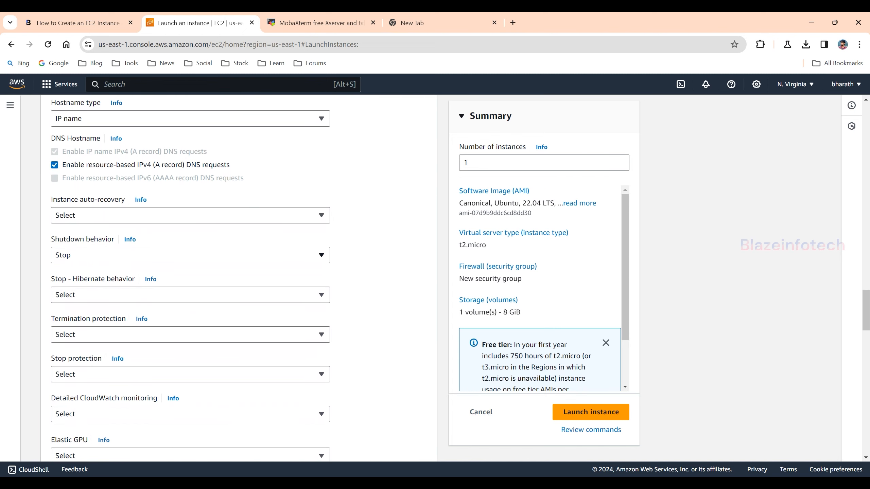
{"action": "scroll", "coordinate": [238, 275], "scroll_direction": "down", "scroll_amount": 2}
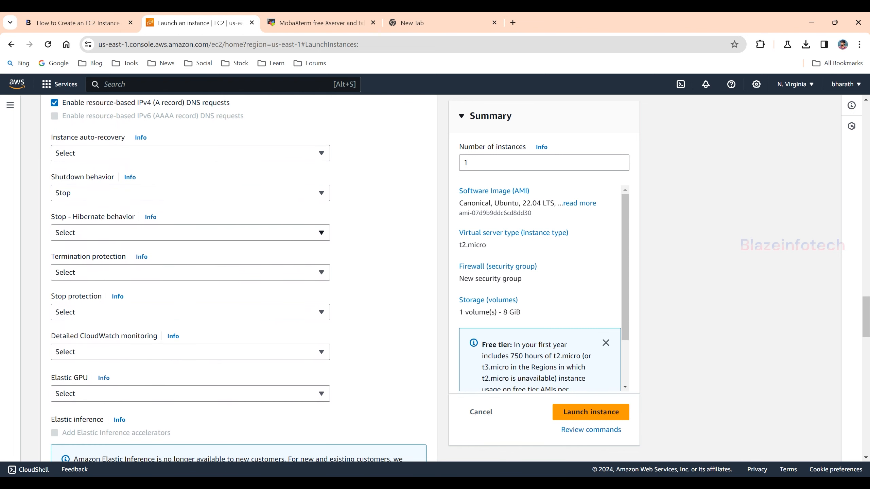
{"action": "scroll", "coordinate": [238, 274], "scroll_direction": "down", "scroll_amount": 2}
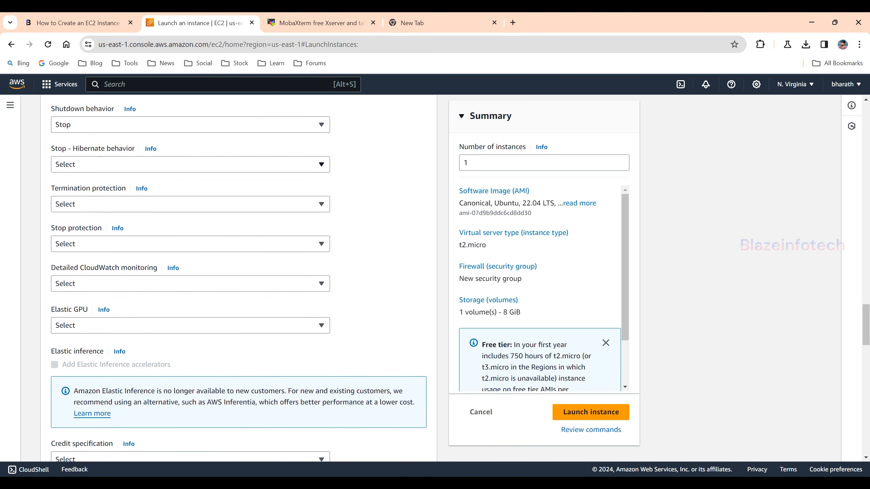
{"action": "left_click", "coordinate": [190, 165]}
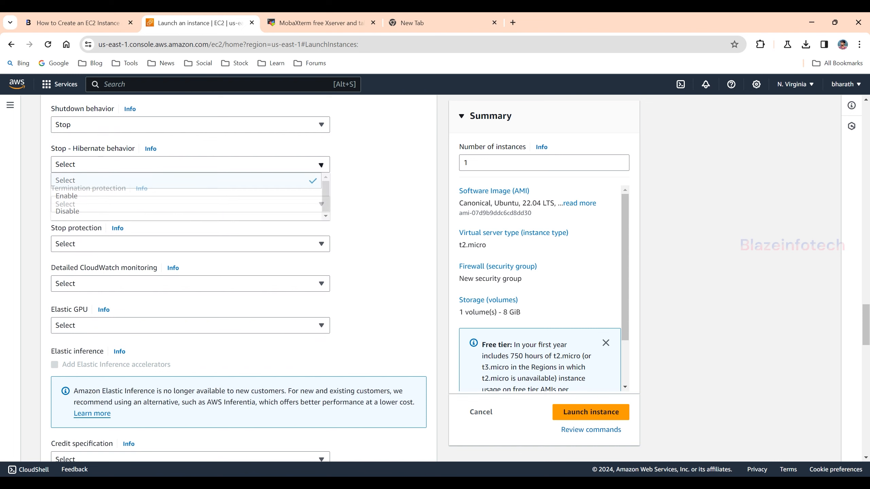
{"action": "left_click", "coordinate": [190, 165]}
{"action": "scroll", "coordinate": [238, 274], "scroll_direction": "down", "scroll_amount": 7}
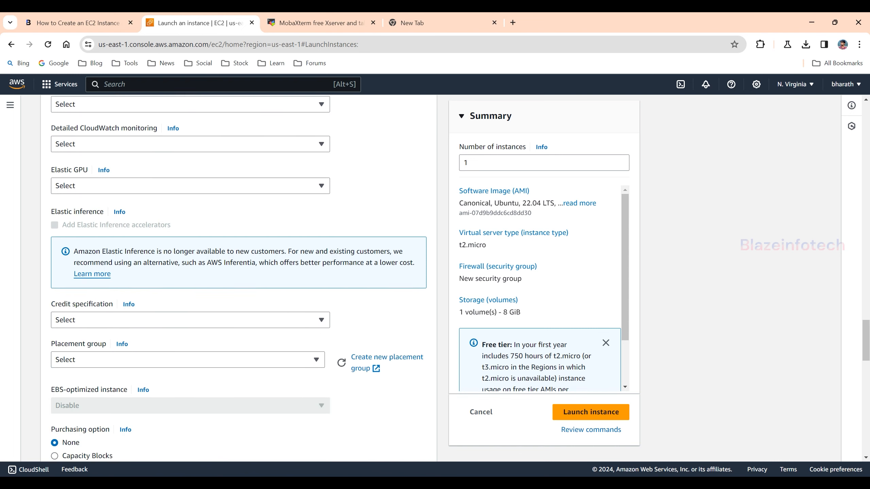
{"action": "scroll", "coordinate": [239, 275], "scroll_direction": "down", "scroll_amount": 3}
{"action": "scroll", "coordinate": [239, 274], "scroll_direction": "down", "scroll_amount": 9}
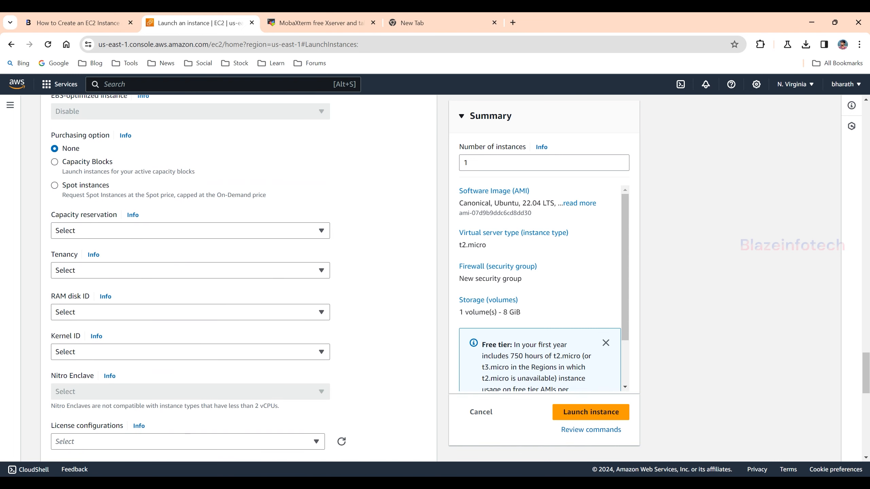
{"action": "scroll", "coordinate": [198, 279], "scroll_direction": "down", "scroll_amount": 6}
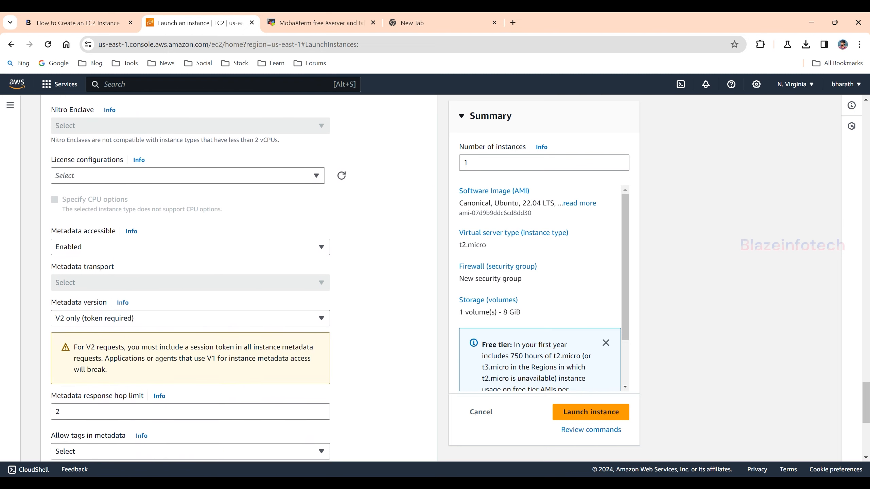
{"action": "scroll", "coordinate": [190, 233], "scroll_direction": "down", "scroll_amount": 1}
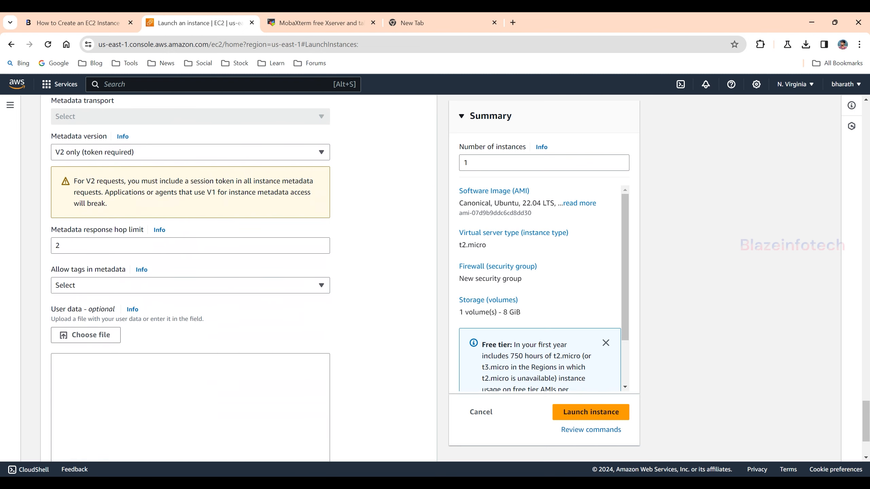
Copy the Apache setup script, from #!/bin/bash to systemctl enable apache2, out of Notepad and paste it into the instance's user data
{"action": "left_click", "coordinate": [190, 387]}
{"action": "scroll", "coordinate": [190, 387], "scroll_direction": "down", "scroll_amount": 3}
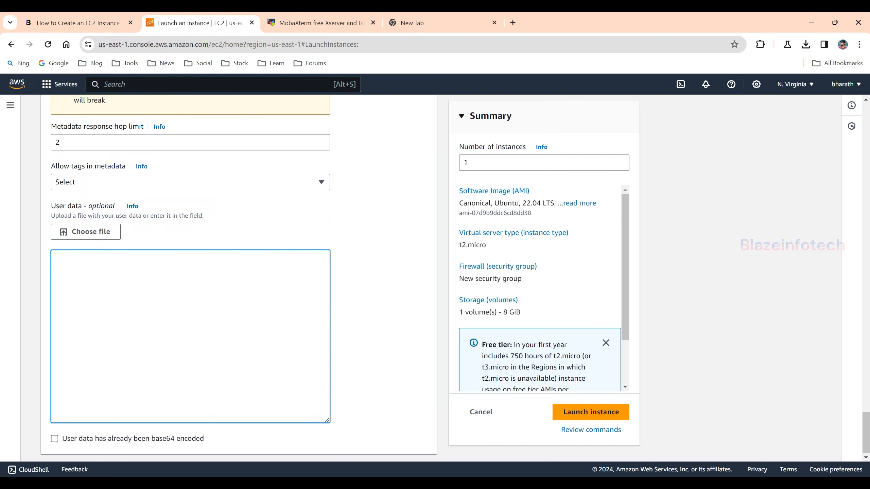
{"action": "key", "text": "alt+Tab"}
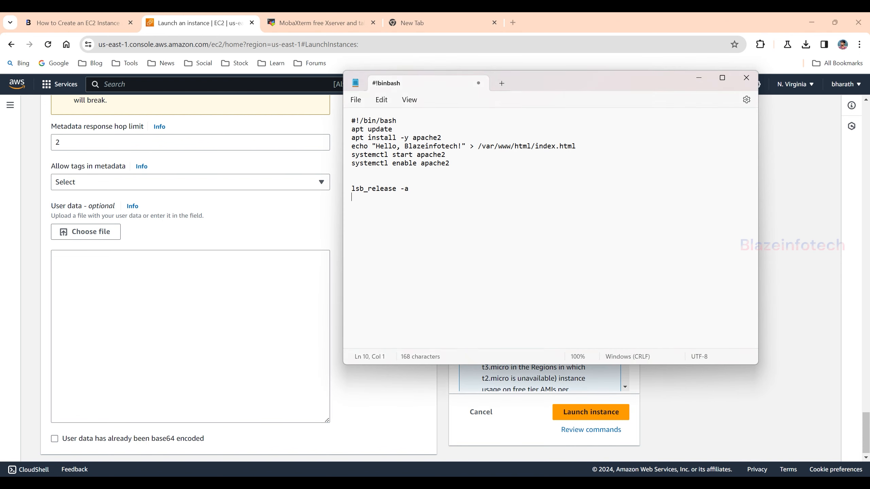
{"action": "left_click_drag", "start_coordinate": [449, 163], "coordinate": [352, 120]}
{"action": "key", "text": "ctrl+c"}
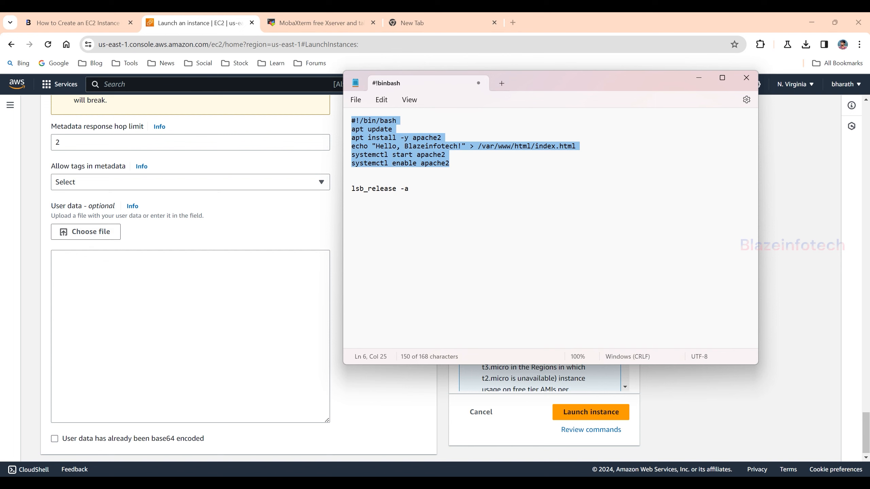
{"action": "key", "text": "alt+Tab"}
{"action": "key", "text": "ctrl+v"}
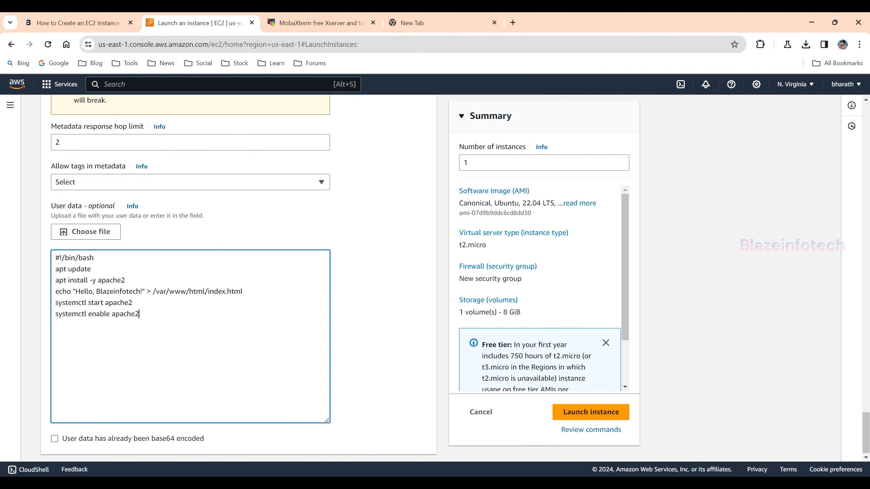
Examine the user data script line by line, from apt update and the Apache install to the index.html echo and systemctl commands
{"action": "mouse_move", "coordinate": [56, 270]}
{"action": "left_mouse_down"}
{"action": "mouse_move", "coordinate": [91, 270]}
{"action": "mouse_move", "coordinate": [69, 270]}
{"action": "left_mouse_up"}
{"action": "left_click", "coordinate": [91, 270]}
{"action": "left_click", "coordinate": [110, 280]}
{"action": "double_click", "coordinate": [110, 280]}
{"action": "left_click", "coordinate": [93, 281]}
{"action": "left_click_drag", "start_coordinate": [90, 280], "coordinate": [98, 281]}
{"action": "left_click", "coordinate": [126, 281]}
{"action": "left_click_drag", "start_coordinate": [55, 291], "coordinate": [142, 291]}
{"action": "left_click", "coordinate": [166, 292]}
{"action": "left_click_drag", "start_coordinate": [208, 291], "coordinate": [242, 292]}
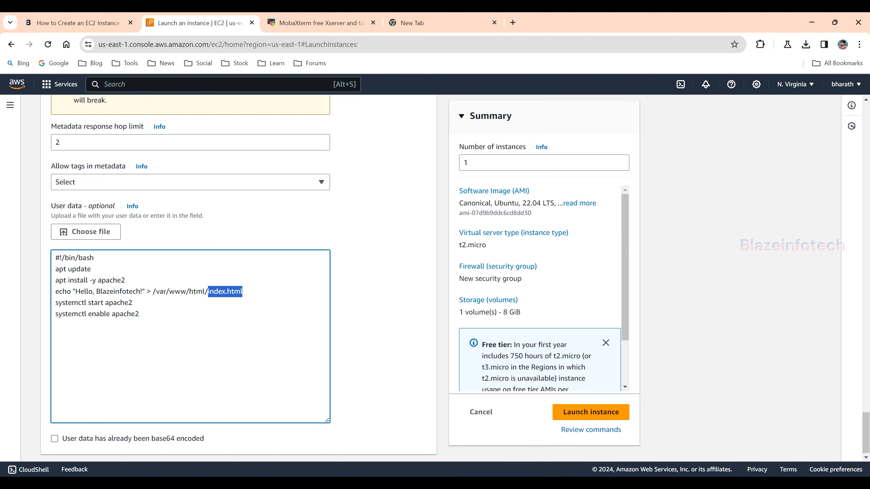
{"action": "left_click_drag", "start_coordinate": [146, 292], "coordinate": [13, 292]}
{"action": "left_click", "coordinate": [94, 303]}
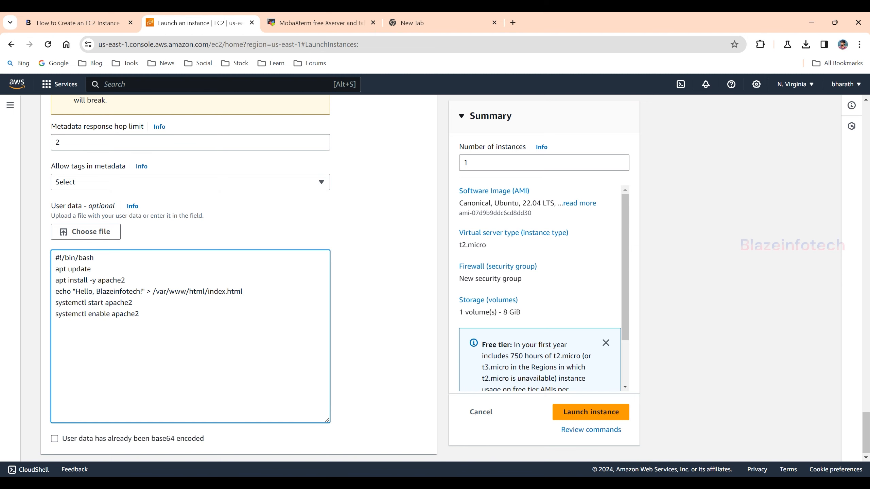
{"action": "key", "text": "shift+End"}
{"action": "left_click_drag", "start_coordinate": [92, 314], "coordinate": [139, 315]}
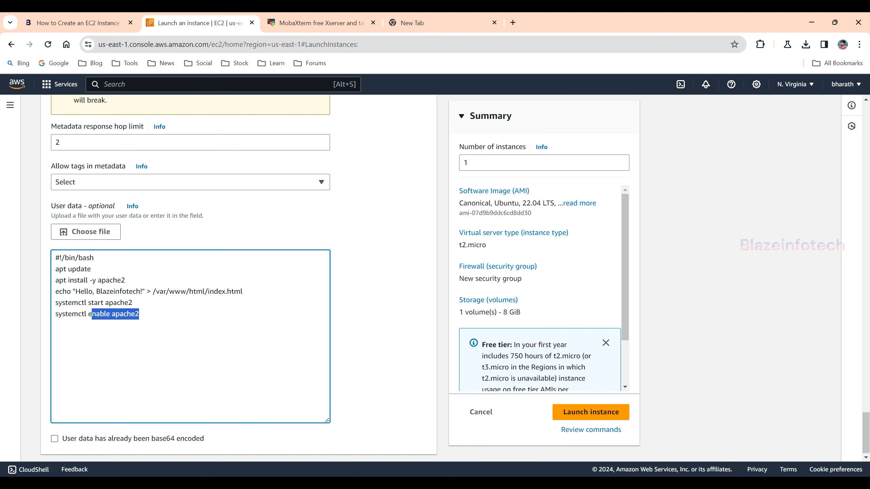
{"action": "left_click", "coordinate": [381, 319]}
Look at the blank browser tab, return to the launch page and review the "Hello, Blazeinfotech!" line of the user data script
{"action": "scroll", "coordinate": [380, 319], "scroll_direction": "down", "scroll_amount": 1}
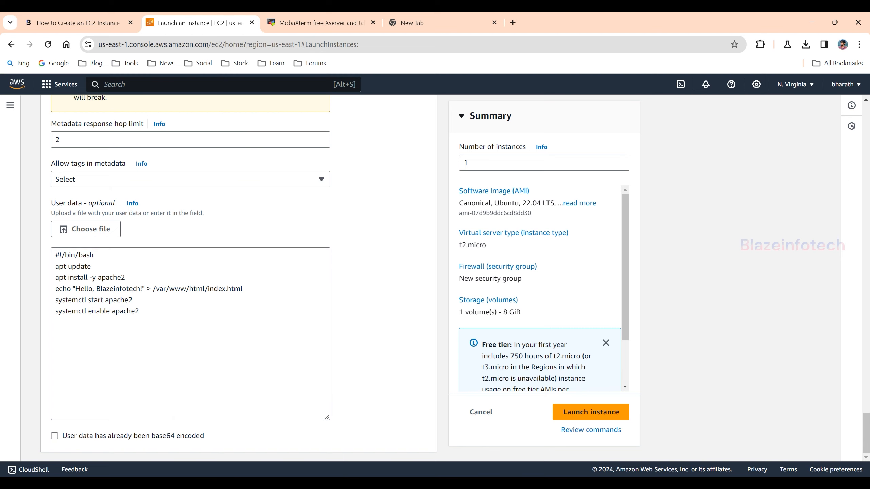
{"action": "scroll", "coordinate": [191, 277], "scroll_direction": "up", "scroll_amount": 1}
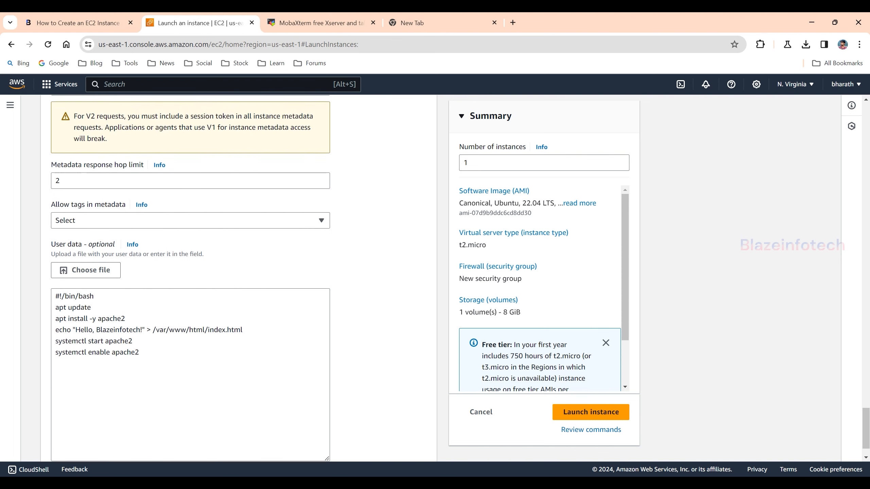
{"action": "scroll", "coordinate": [190, 278], "scroll_direction": "down", "scroll_amount": 1}
{"action": "scroll", "coordinate": [191, 278], "scroll_direction": "up", "scroll_amount": 2}
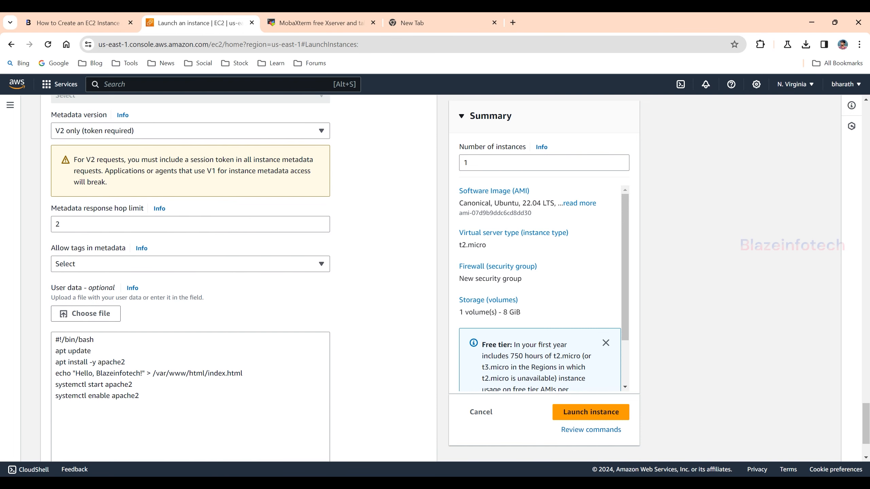
{"action": "left_click", "coordinate": [139, 396]}
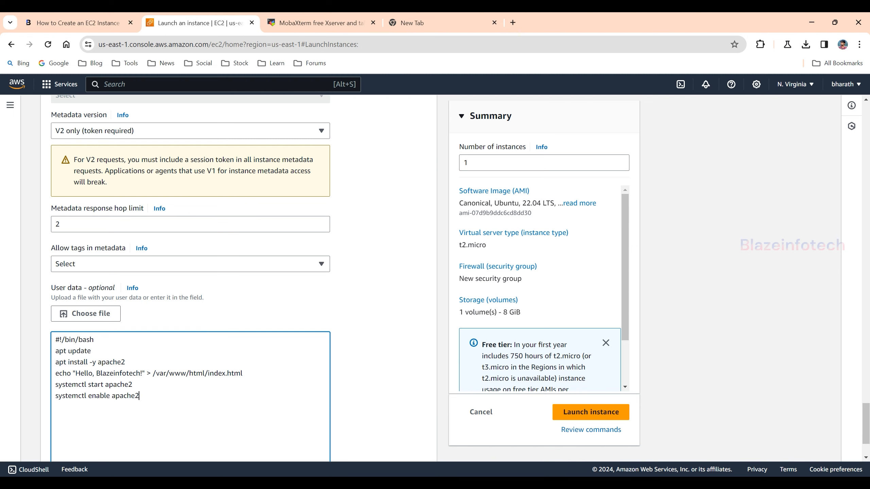
{"action": "left_click", "coordinate": [442, 23]}
{"action": "left_click", "coordinate": [105, 44]}
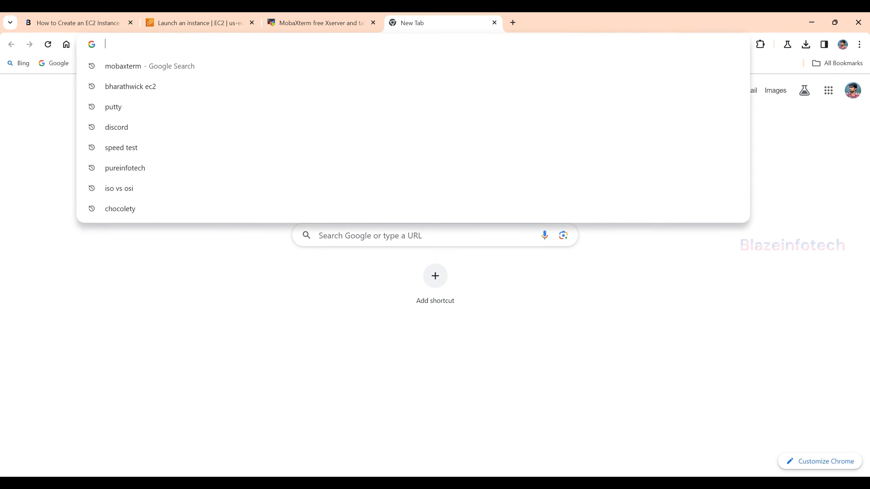
{"action": "left_click", "coordinate": [199, 24]}
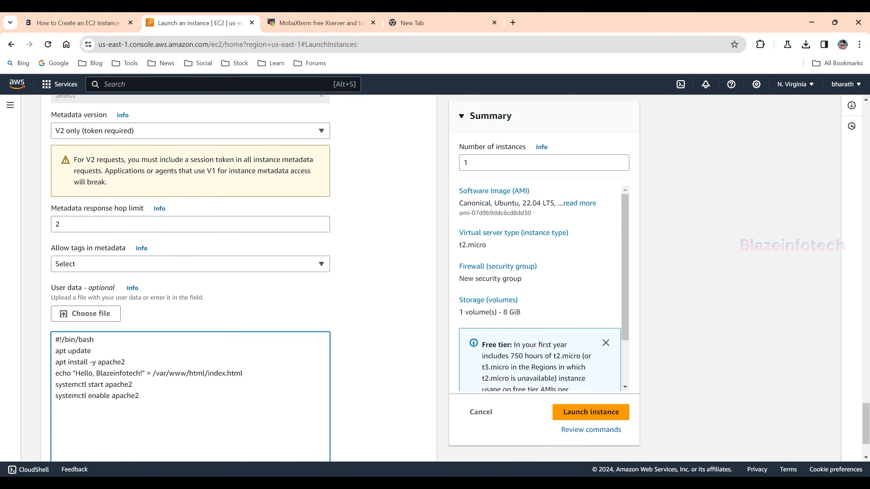
{"action": "left_click_drag", "start_coordinate": [76, 373], "coordinate": [142, 373]}
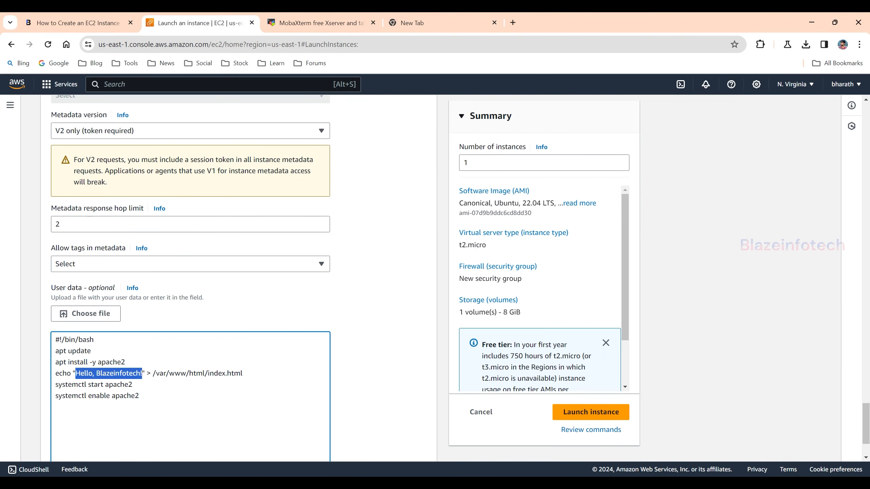
{"action": "left_click", "coordinate": [380, 363]}
{"action": "scroll", "coordinate": [381, 363], "scroll_direction": "down", "scroll_amount": 3}
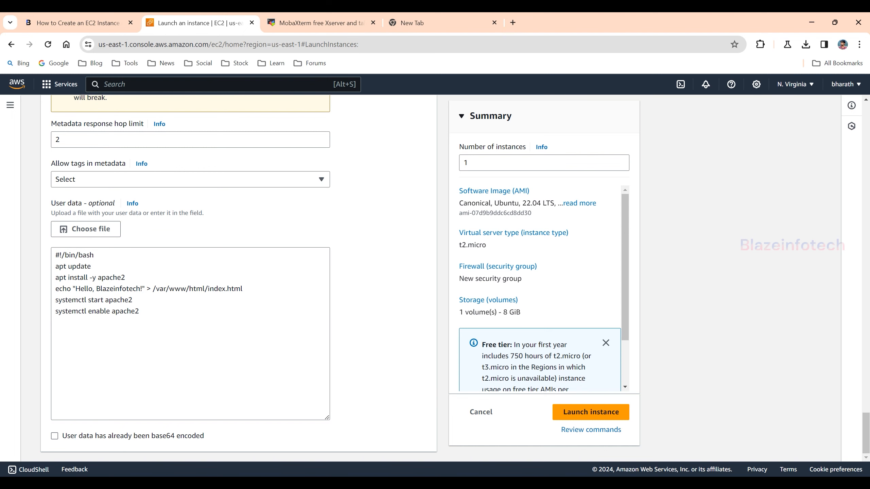
{"action": "left_click_drag", "start_coordinate": [147, 289], "coordinate": [54, 255]}
{"action": "left_click", "coordinate": [147, 289]}
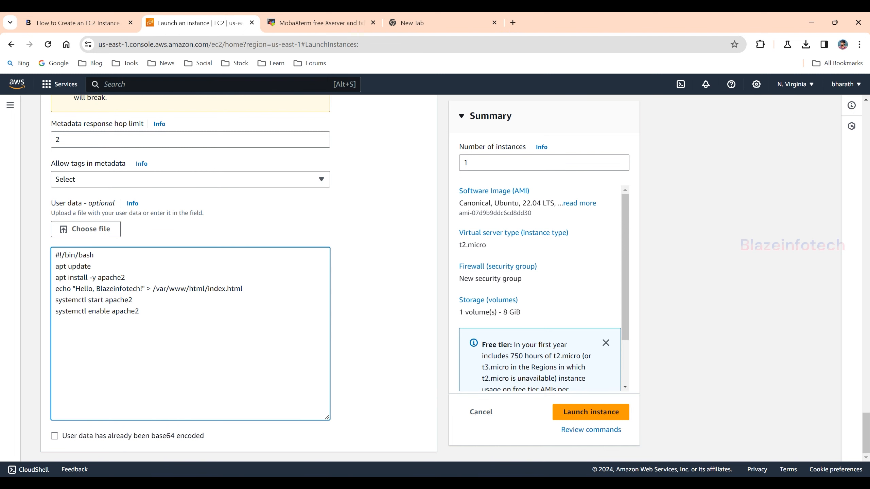
Review the free tier note in the instance summary
{"action": "scroll", "coordinate": [240, 274], "scroll_direction": "up", "scroll_amount": 5}
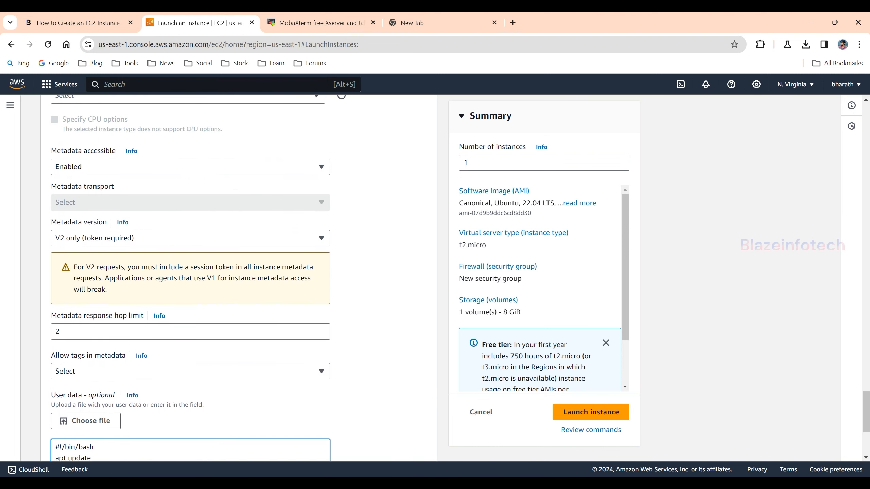
{"action": "scroll", "coordinate": [543, 289], "scroll_direction": "down", "scroll_amount": 1}
{"action": "scroll", "coordinate": [540, 287], "scroll_direction": "up", "scroll_amount": 1}
{"action": "scroll", "coordinate": [514, 233], "scroll_direction": "down", "scroll_amount": 1}
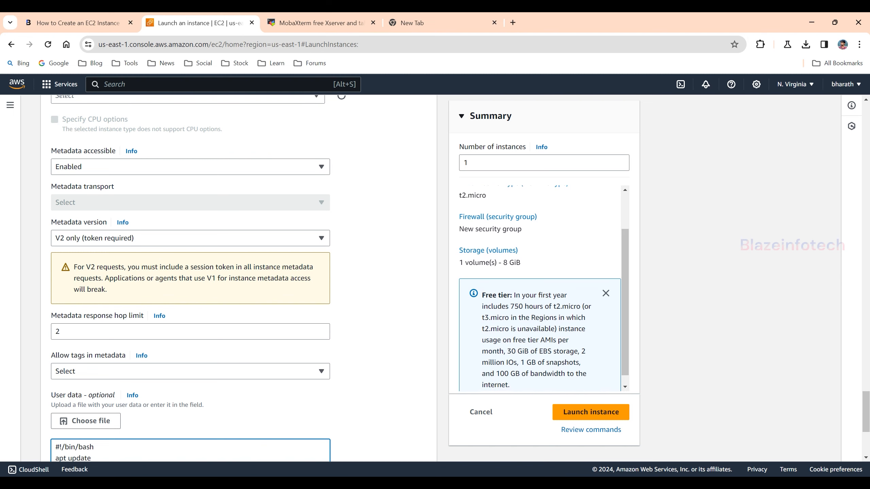
{"action": "scroll", "coordinate": [544, 287], "scroll_direction": "down", "scroll_amount": 1}
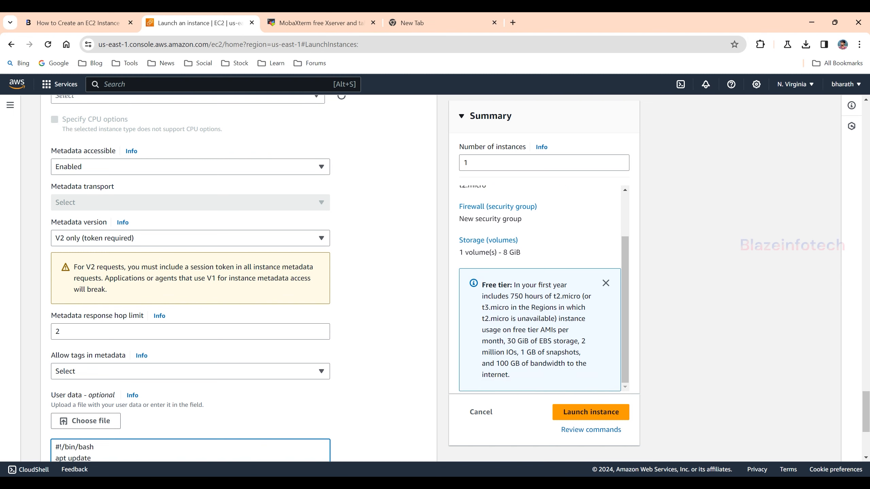
{"action": "left_click_drag", "start_coordinate": [482, 285], "coordinate": [524, 296]}
{"action": "left_click", "coordinate": [524, 296]}
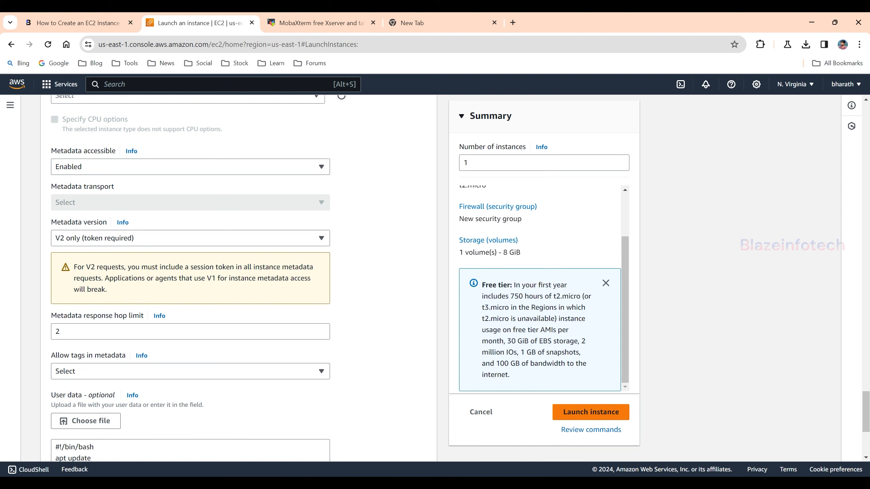
Set the ssh inbound rule's source type to Anywhere and launch the instance
{"action": "scroll", "coordinate": [190, 278], "scroll_direction": "up", "scroll_amount": 10}
{"action": "scroll", "coordinate": [239, 277], "scroll_direction": "up", "scroll_amount": 10}
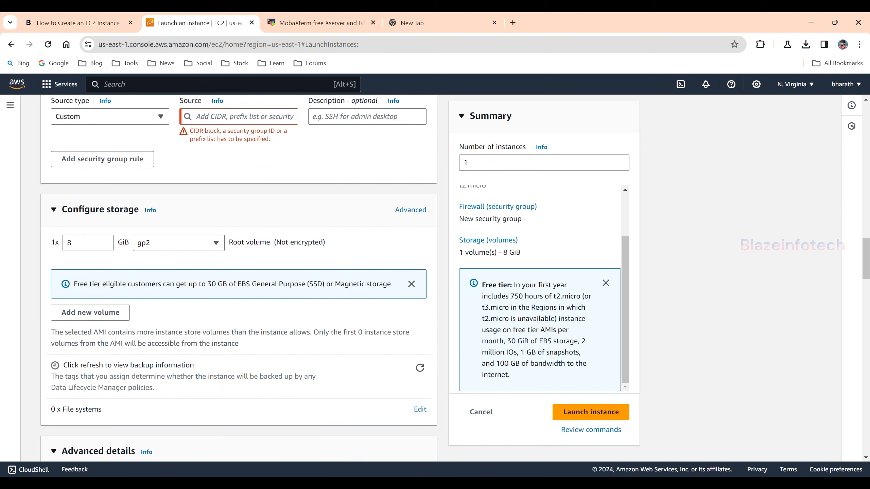
{"action": "scroll", "coordinate": [238, 277], "scroll_direction": "up", "scroll_amount": 3}
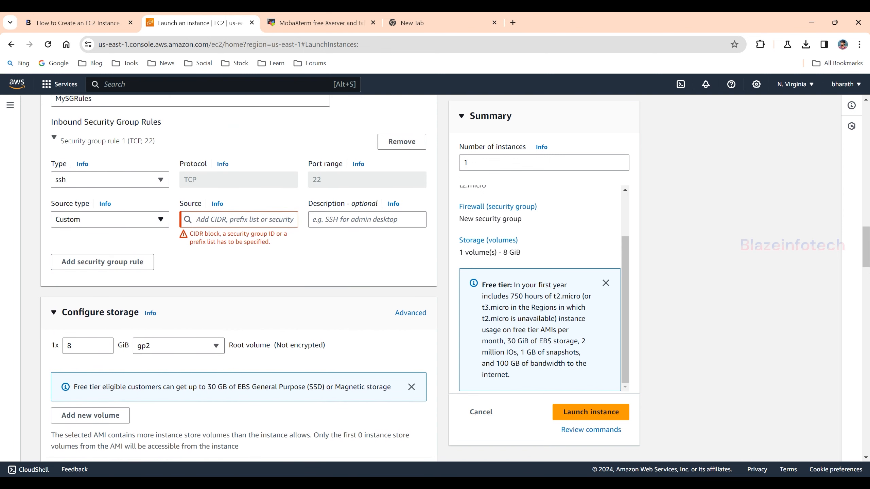
{"action": "left_click", "coordinate": [110, 220]}
{"action": "left_click", "coordinate": [82, 235]}
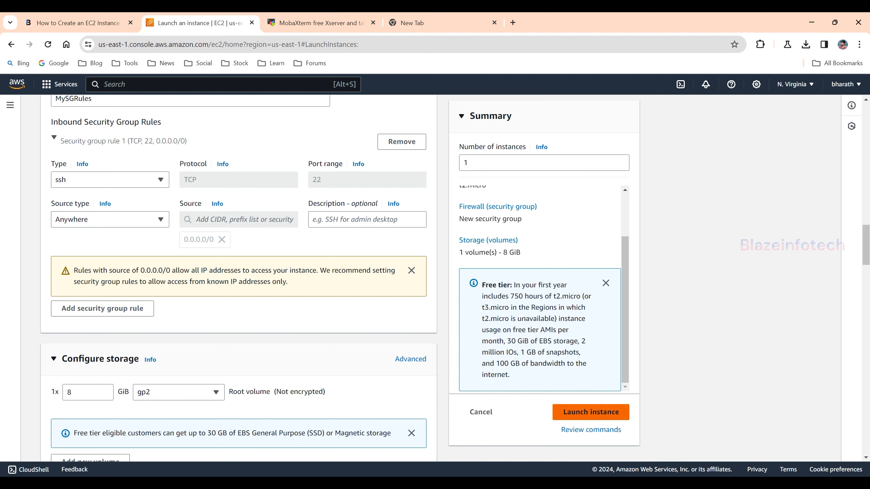
{"action": "left_click", "coordinate": [591, 412]}
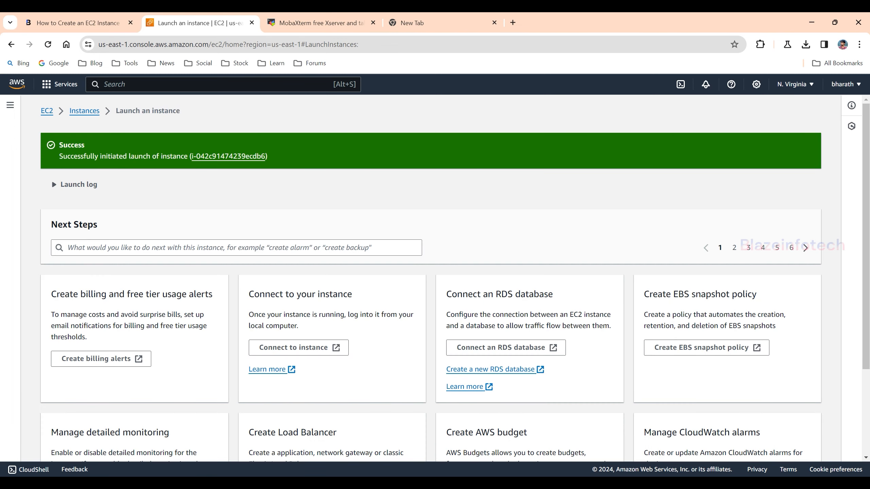
Open the EC2 instances list, refresh it and select the new Ubuntu instance to show its details
{"action": "left_click_drag", "start_coordinate": [67, 145], "coordinate": [134, 157]}
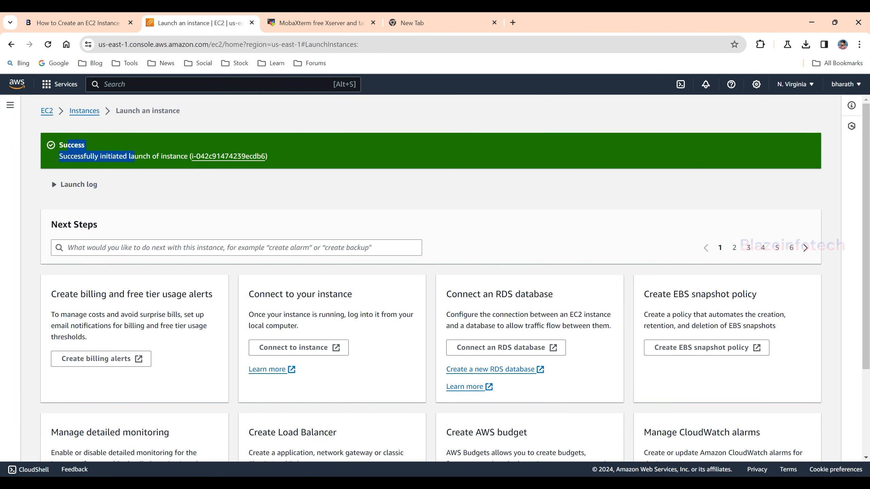
{"action": "left_click", "coordinate": [134, 157]}
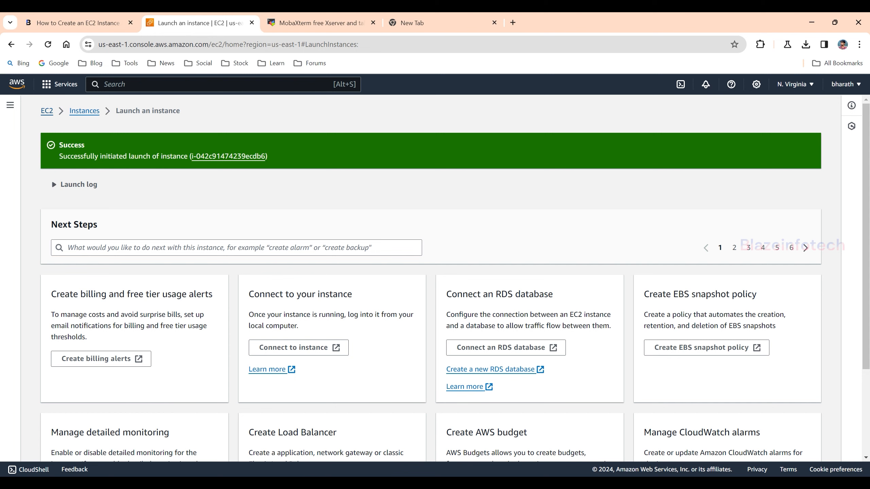
{"action": "left_click", "coordinate": [47, 111]}
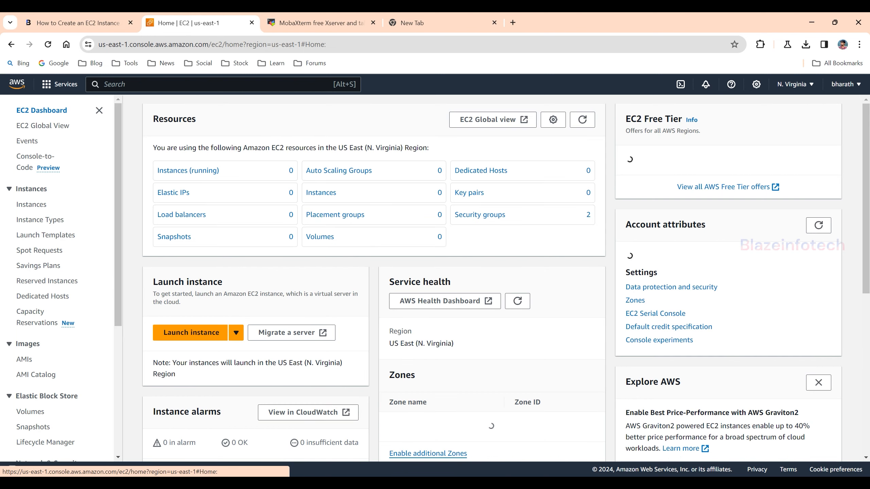
{"action": "left_click", "coordinate": [32, 204]}
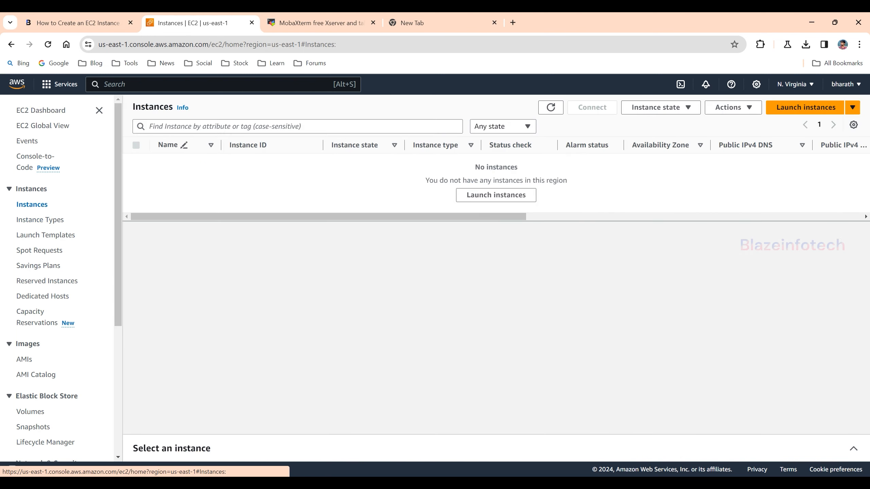
{"action": "left_click", "coordinate": [551, 107]}
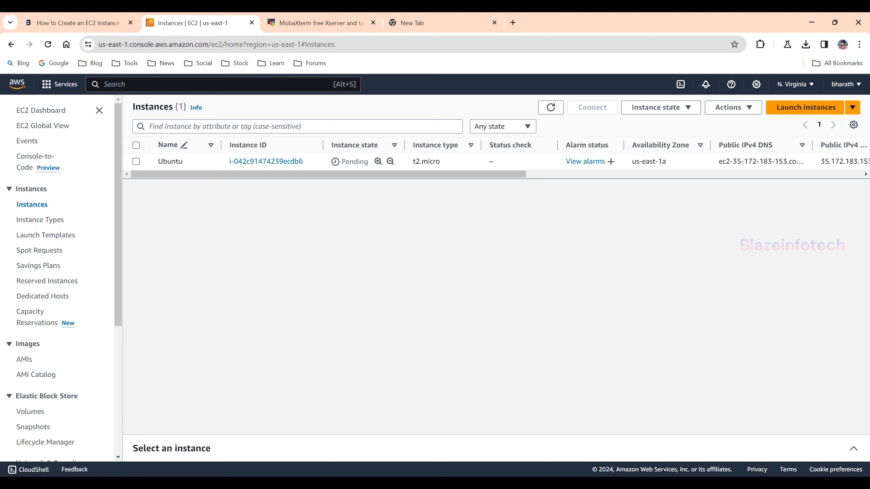
{"action": "mouse_move", "coordinate": [394, 174]}
{"action": "left_mouse_down"}
{"action": "mouse_move", "coordinate": [415, 174]}
{"action": "mouse_move", "coordinate": [394, 174]}
{"action": "left_mouse_up"}
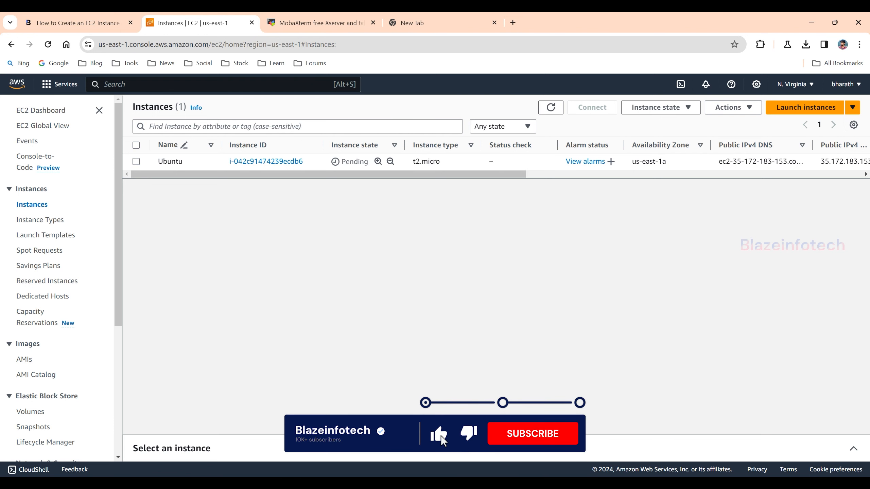
{"action": "left_click", "coordinate": [136, 161]}
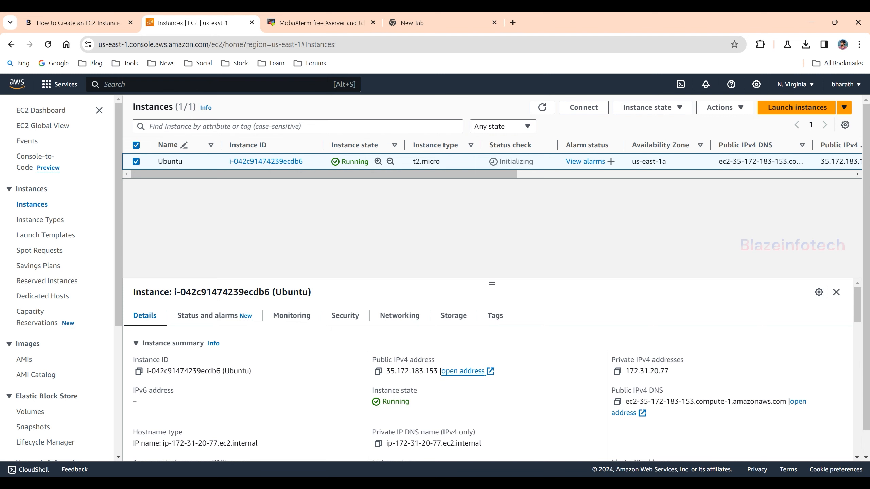
Copy the Ubuntu instance's public IPv4 address and open it in a new browser tab
{"action": "left_click_drag", "start_coordinate": [386, 371], "coordinate": [438, 371]}
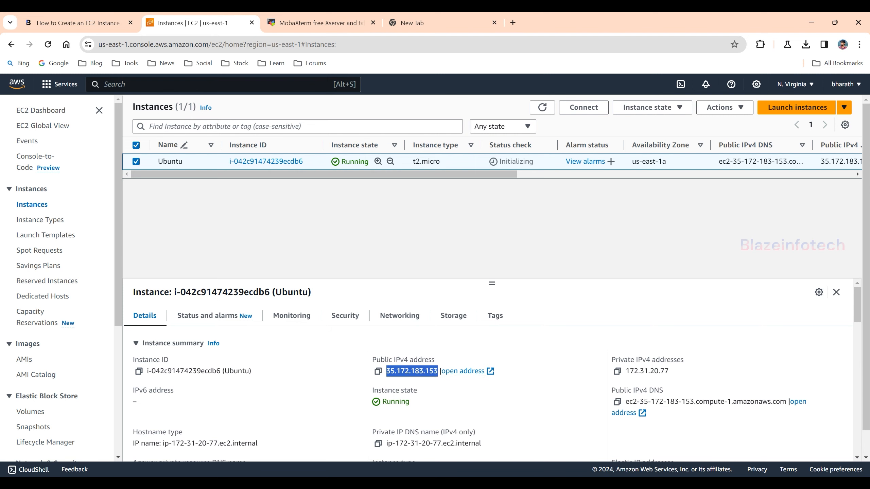
{"action": "right_click", "coordinate": [432, 372]}
{"action": "left_click", "coordinate": [452, 214]}
{"action": "left_click", "coordinate": [513, 23]}
{"action": "key", "text": "ctrl+v"}
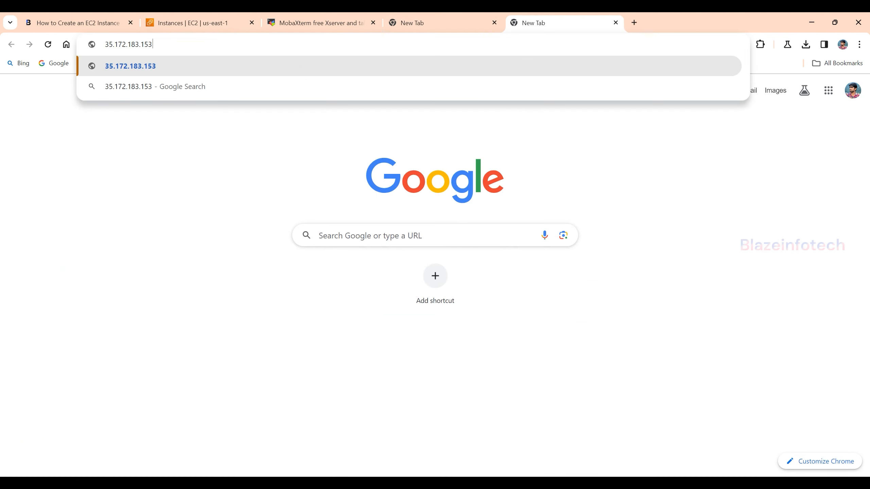
{"action": "key", "text": "Return"}
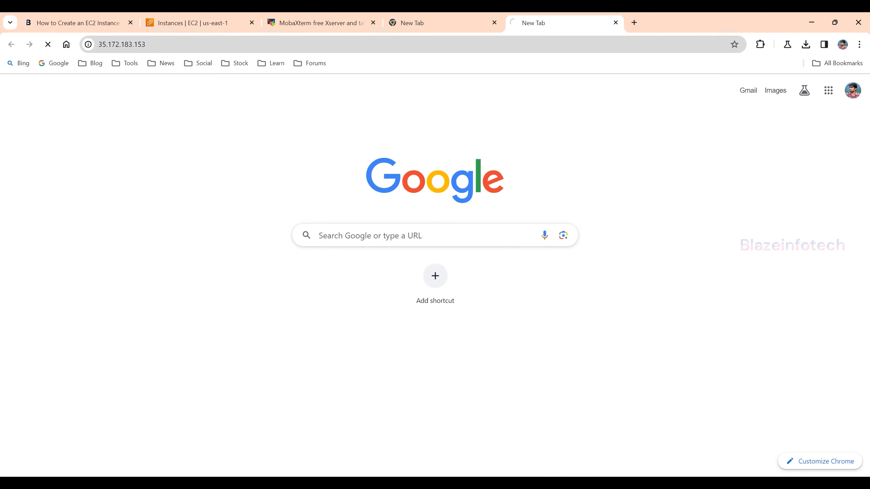
{"action": "left_click", "coordinate": [144, 44]}
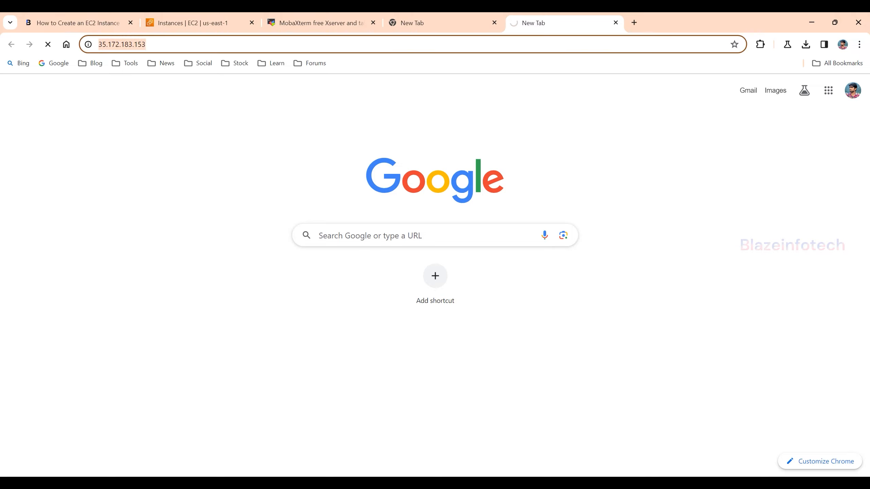
{"action": "left_click", "coordinate": [99, 44]}
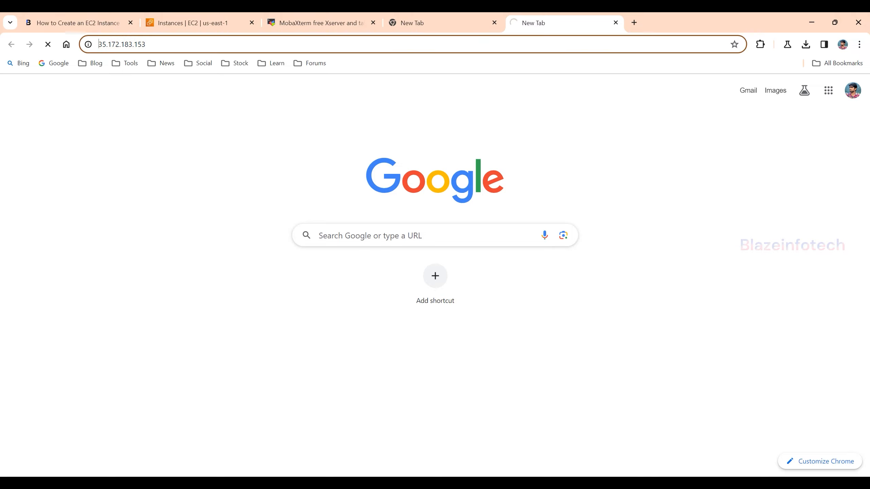
{"action": "type", "text": "https://"}
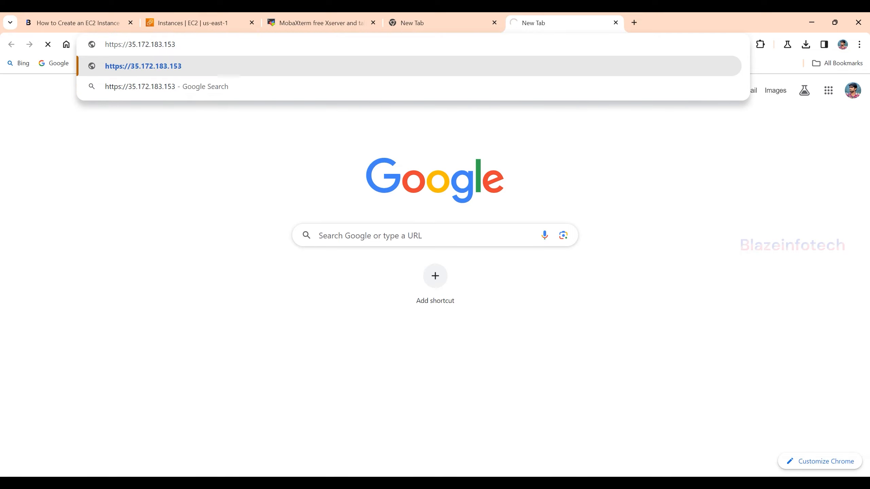
{"action": "key", "text": "Return"}
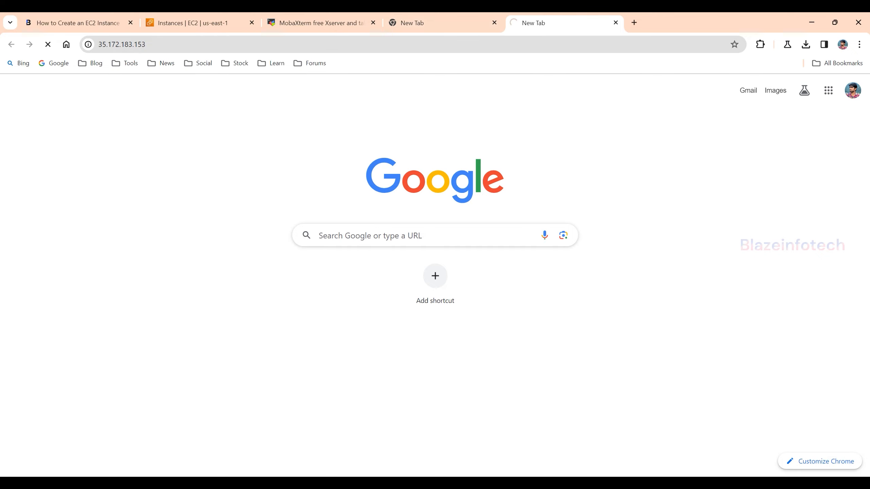
Examine the Ubuntu instance's security details, including the port, protocol and source of its inbound rules
{"action": "left_click", "coordinate": [200, 23]}
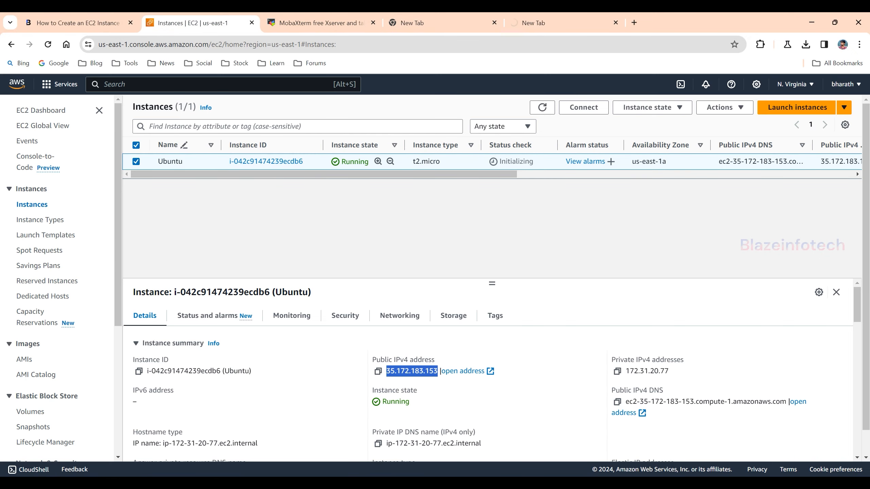
{"action": "left_click", "coordinate": [345, 316]}
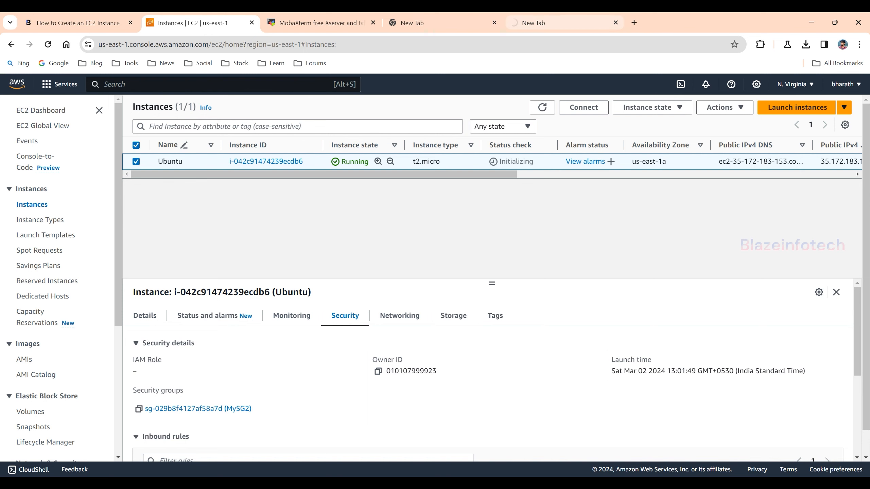
{"action": "left_click", "coordinate": [541, 23]}
{"action": "left_click", "coordinate": [201, 23]}
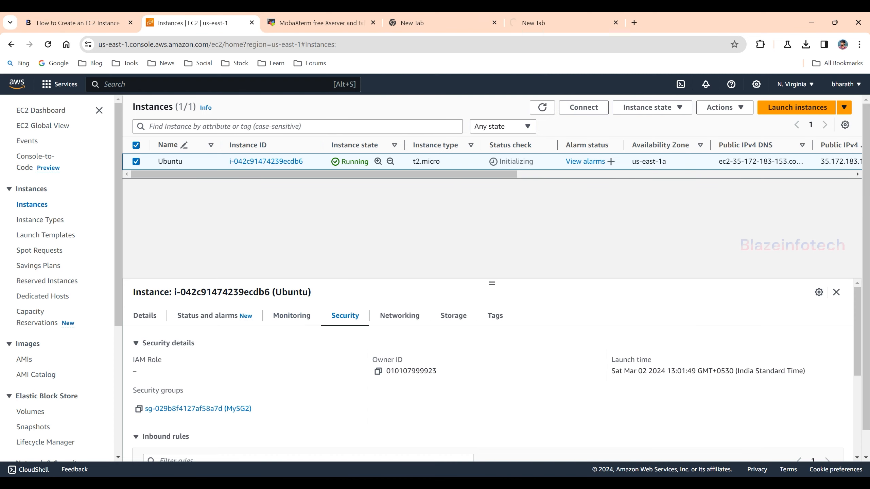
{"action": "scroll", "coordinate": [487, 387], "scroll_direction": "down", "scroll_amount": 1}
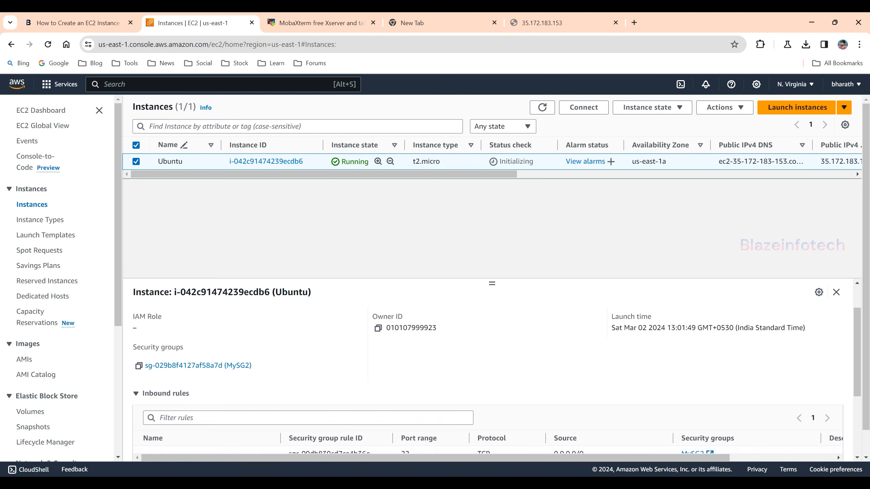
{"action": "scroll", "coordinate": [488, 387], "scroll_direction": "up", "scroll_amount": 1}
{"action": "scroll", "coordinate": [488, 387], "scroll_direction": "down", "scroll_amount": 1}
{"action": "scroll", "coordinate": [487, 387], "scroll_direction": "up", "scroll_amount": 1}
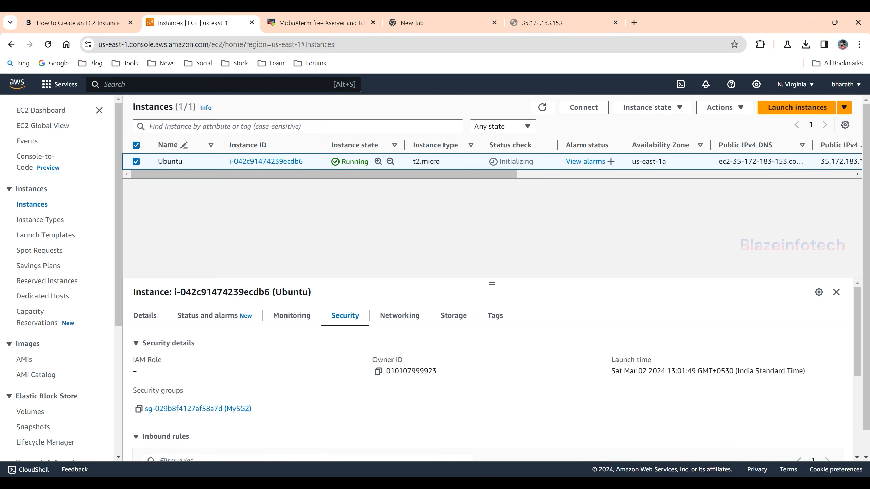
{"action": "scroll", "coordinate": [488, 384], "scroll_direction": "down", "scroll_amount": 3}
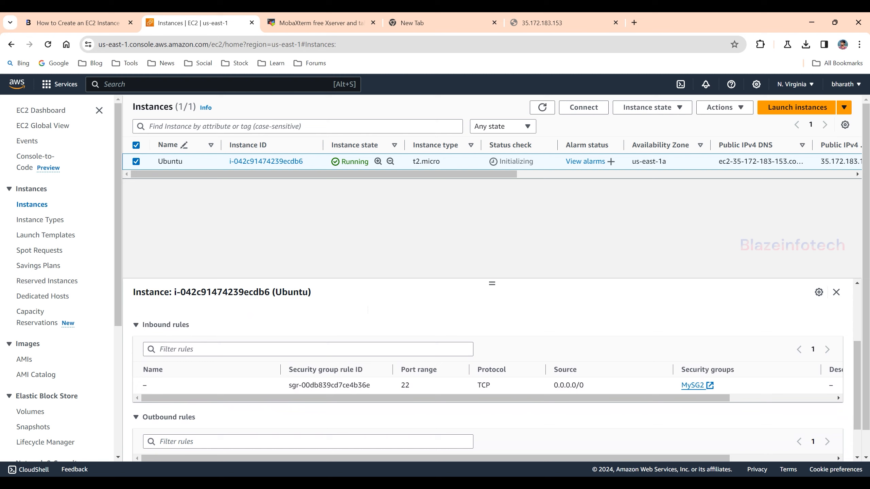
{"action": "scroll", "coordinate": [488, 383], "scroll_direction": "right", "scroll_amount": 3}
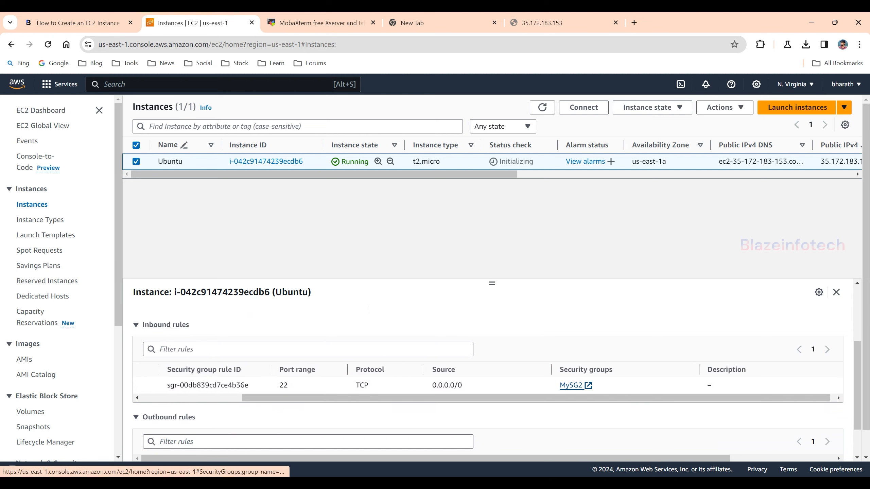
Open the MySG2 security group linked from the instance and review its inbound rules
{"action": "left_click", "coordinate": [571, 385]}
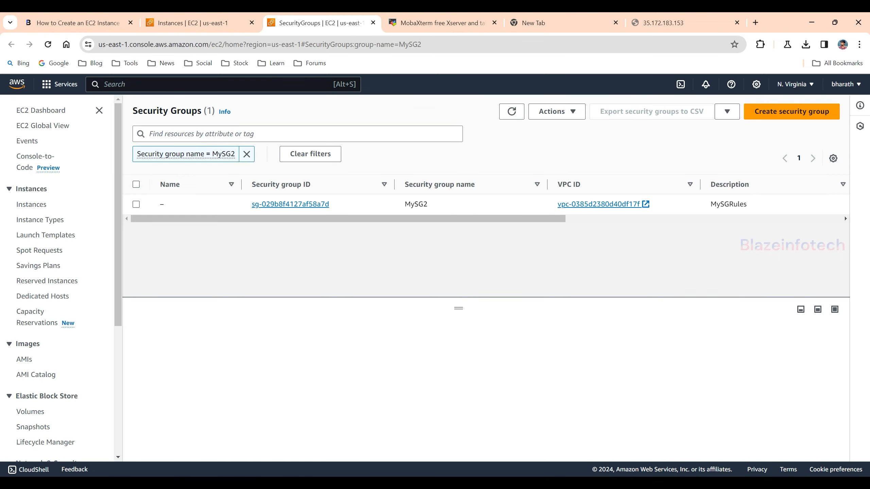
{"action": "left_click", "coordinate": [136, 204]}
{"action": "scroll", "coordinate": [481, 393], "scroll_direction": "down", "scroll_amount": 2}
{"action": "scroll", "coordinate": [482, 393], "scroll_direction": "up", "scroll_amount": 2}
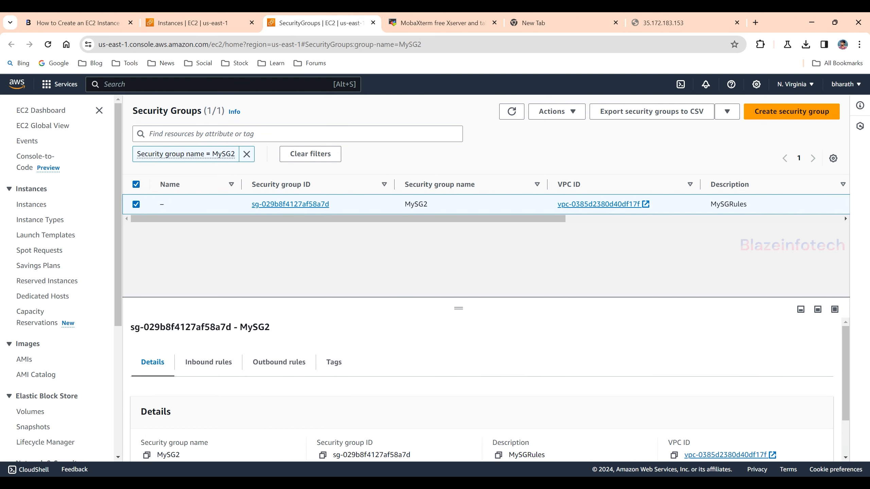
{"action": "left_click", "coordinate": [209, 362]}
{"action": "scroll", "coordinate": [209, 362], "scroll_direction": "down", "scroll_amount": 2}
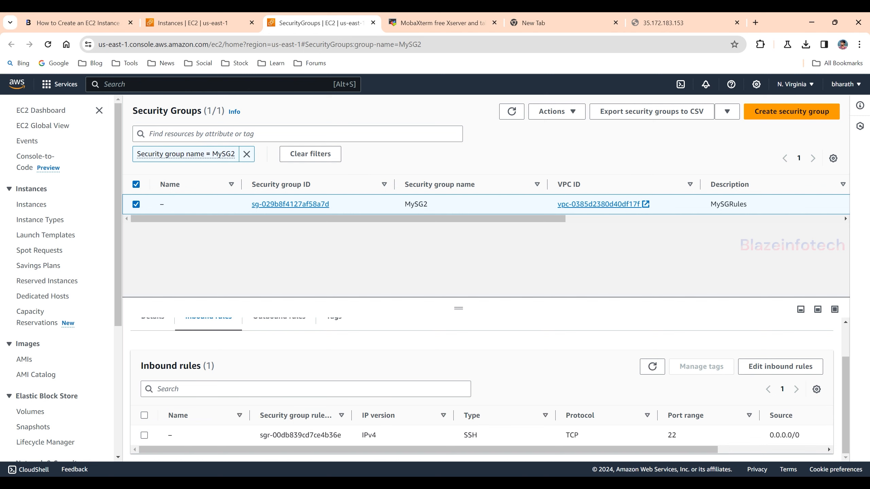
Return to the Ubuntu instance, open its connection page and reselect the username ubuntu
{"action": "left_click", "coordinate": [198, 23]}
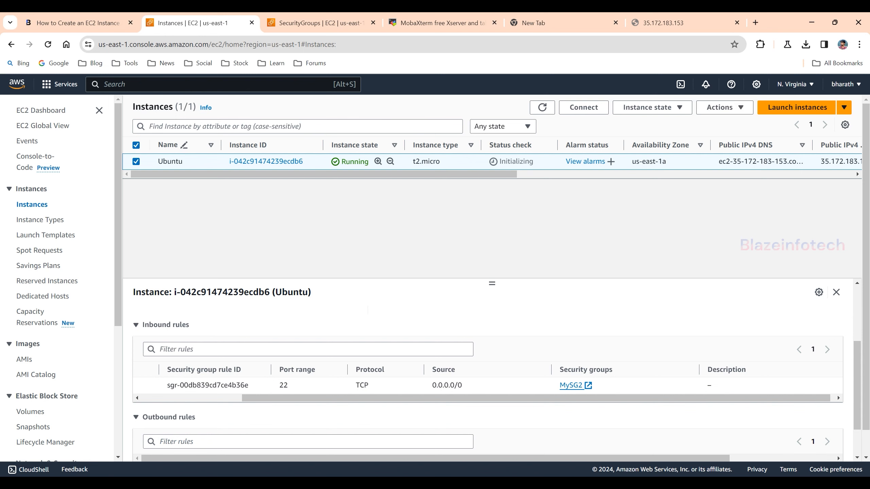
{"action": "left_click", "coordinate": [584, 108]}
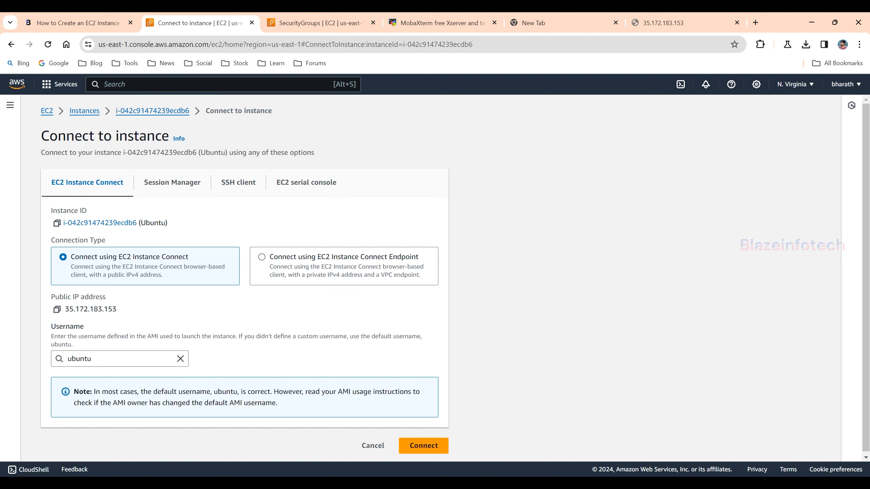
{"action": "left_click", "coordinate": [180, 359]}
{"action": "left_click", "coordinate": [70, 375]}
Look over the MobaXterm web page, return to the connection page and connect using EC2 Instance Connect
{"action": "left_click", "coordinate": [442, 23]}
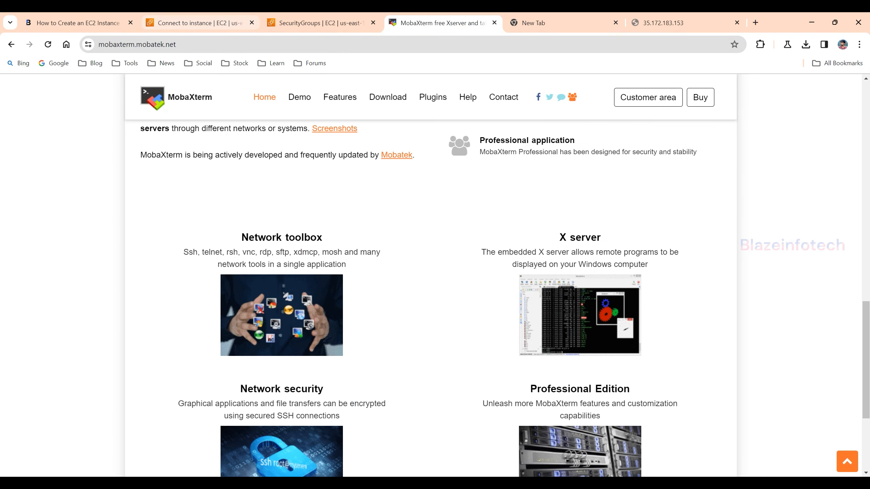
{"action": "scroll", "coordinate": [435, 274], "scroll_direction": "up", "scroll_amount": 10}
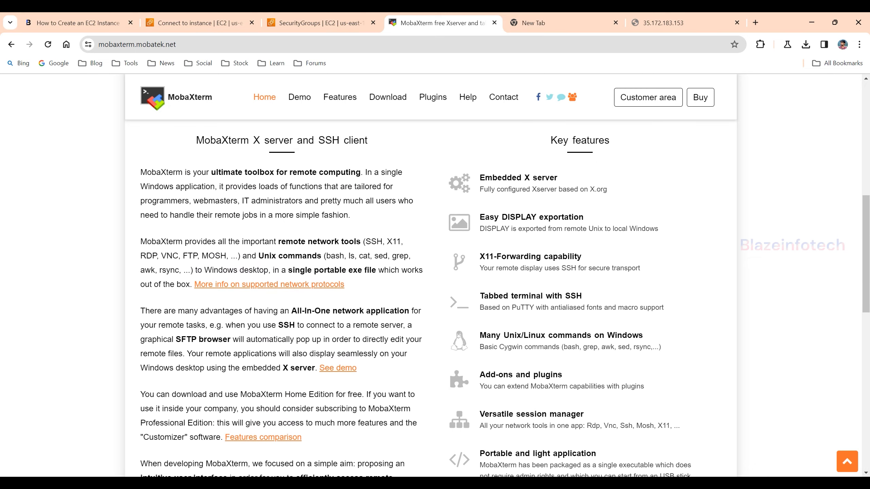
{"action": "left_click", "coordinate": [201, 23]}
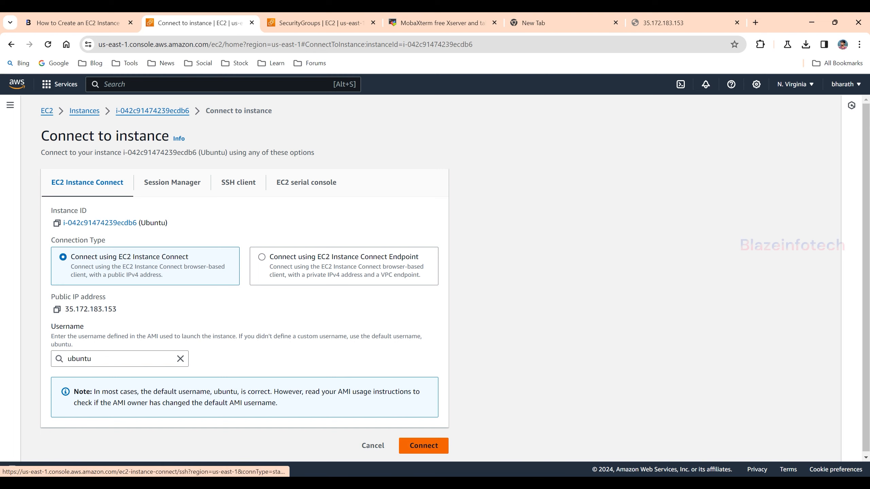
{"action": "left_click", "coordinate": [424, 445]}
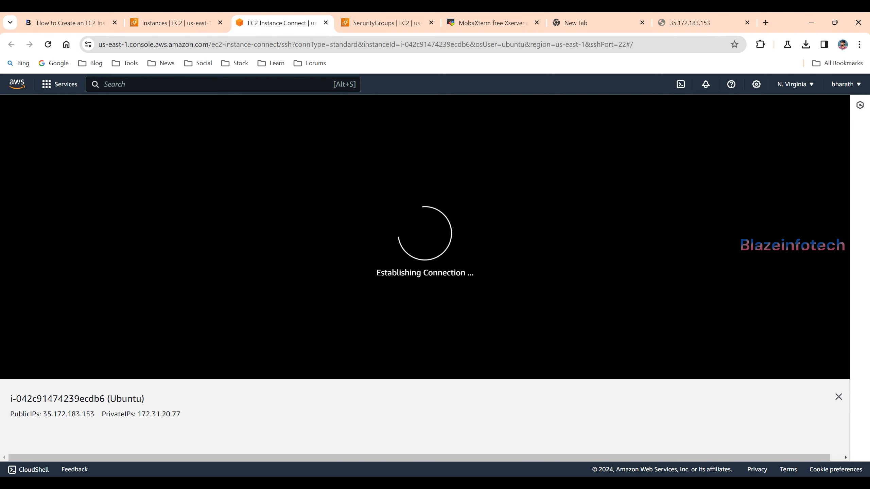
Switch to Notepad and copy the command lsb_release -a from below the user data script
{"action": "key", "text": "alt+Tab"}
{"action": "left_click_drag", "start_coordinate": [411, 189], "coordinate": [351, 189]}
{"action": "right_click", "coordinate": [380, 190]}
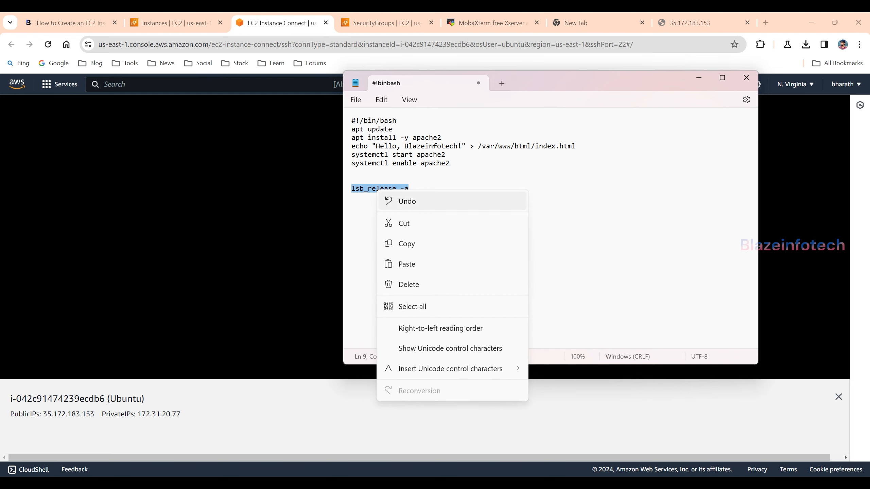
{"action": "left_click", "coordinate": [389, 244]}
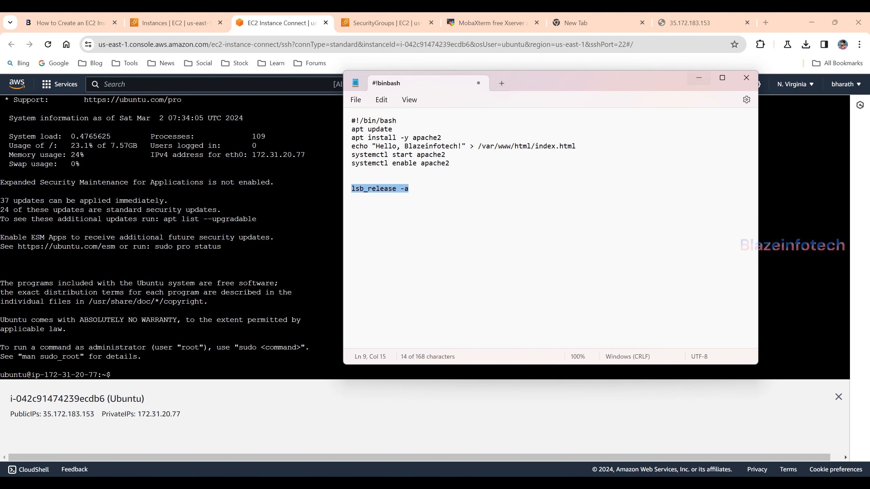
Return to the EC2 Instance Connect terminal, paste the copied command lsb_release -a and run it
{"action": "key", "text": "alt+Tab"}
{"action": "scroll", "coordinate": [152, 238], "scroll_direction": "up", "scroll_amount": 1}
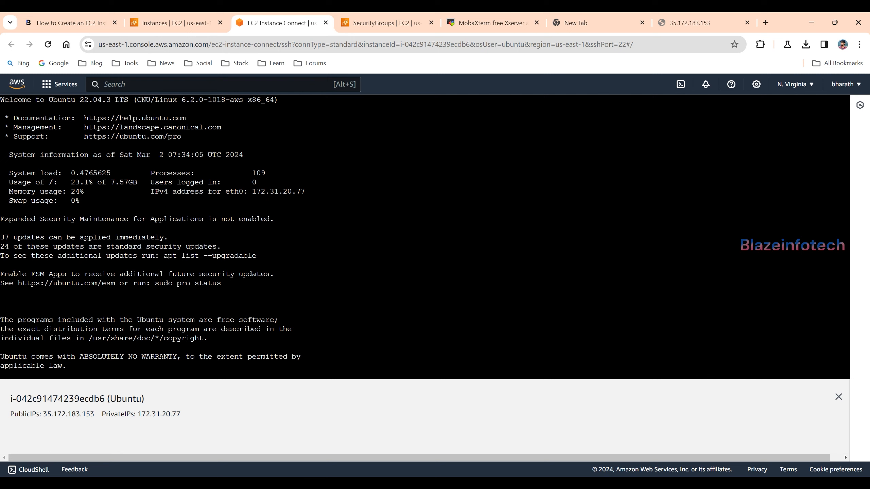
{"action": "scroll", "coordinate": [152, 238], "scroll_direction": "down", "scroll_amount": 1}
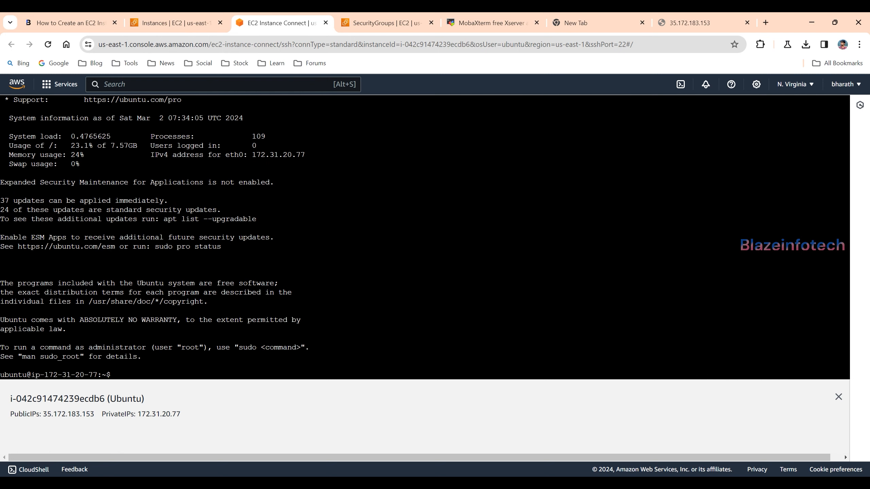
{"action": "right_click", "coordinate": [136, 120]}
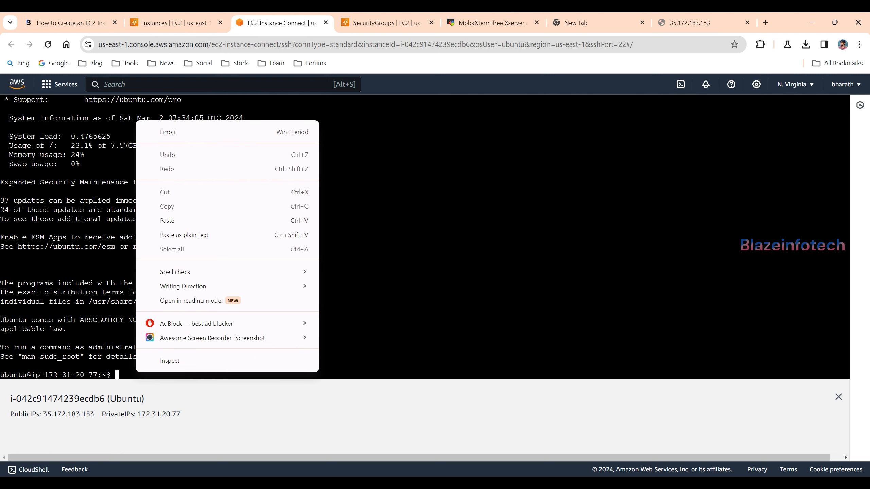
{"action": "left_click", "coordinate": [185, 220]}
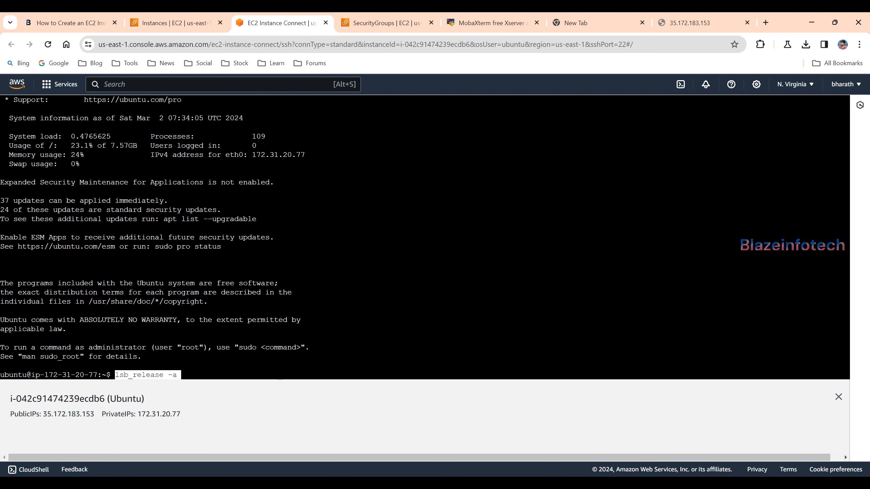
{"action": "key", "text": "Return"}
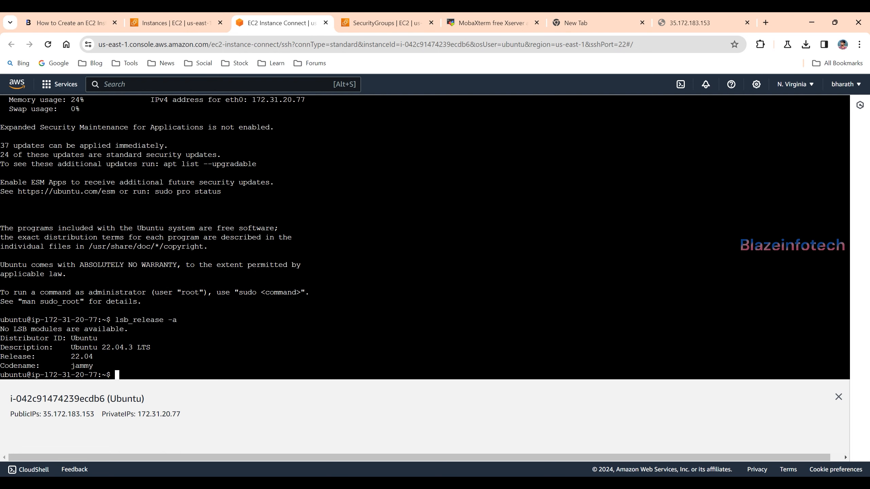
Examine the distributor ID, description, codename and private IP in the terminal output and look back over the welcome text
{"action": "left_click_drag", "start_coordinate": [116, 321], "coordinate": [172, 320]}
{"action": "left_click", "coordinate": [172, 322]}
{"action": "left_click_drag", "start_coordinate": [44, 338], "coordinate": [101, 339]}
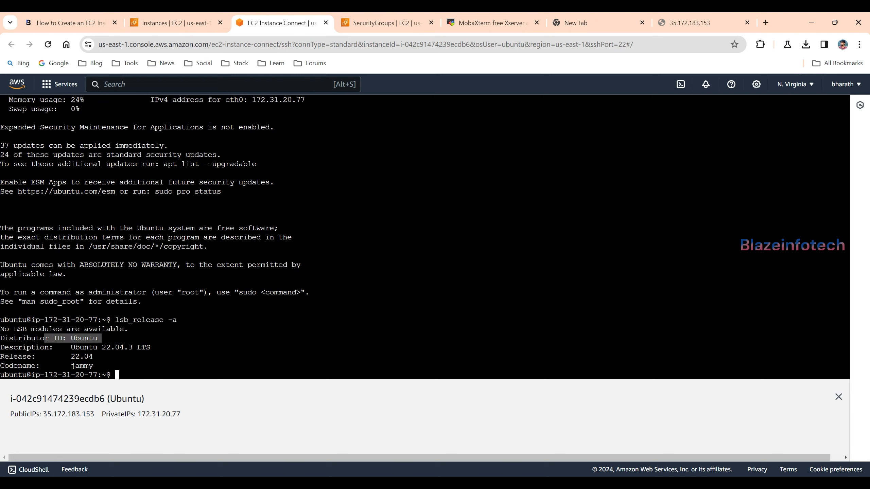
{"action": "left_click", "coordinate": [102, 340]}
{"action": "triple_click", "coordinate": [118, 348]}
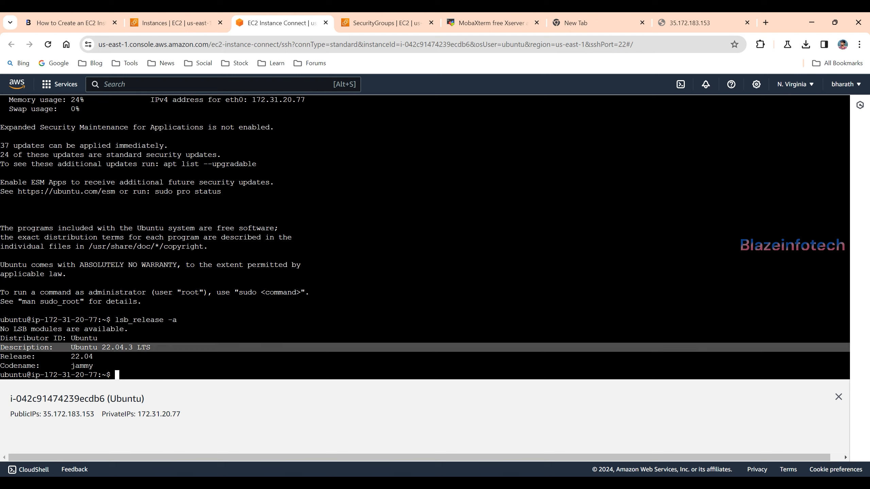
{"action": "left_click", "coordinate": [118, 348]}
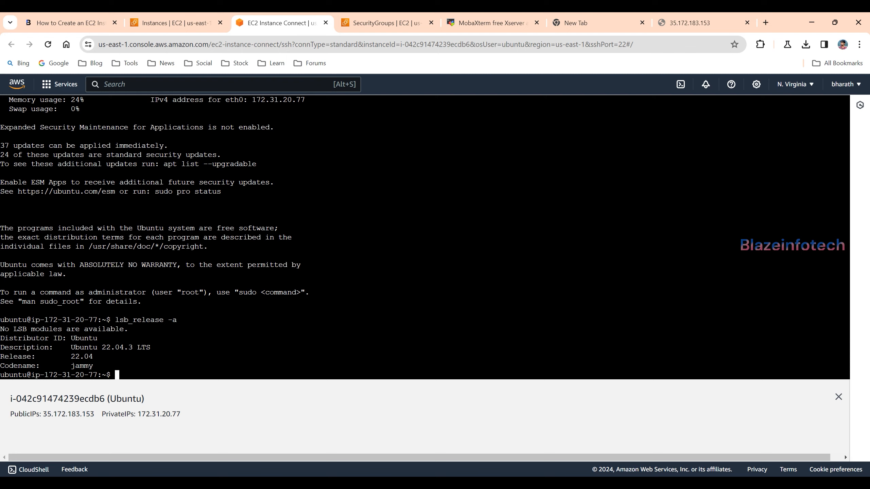
{"action": "left_click_drag", "start_coordinate": [102, 366], "coordinate": [1, 366]}
{"action": "left_click", "coordinate": [1, 366]}
{"action": "left_click_drag", "start_coordinate": [44, 375], "coordinate": [97, 375]}
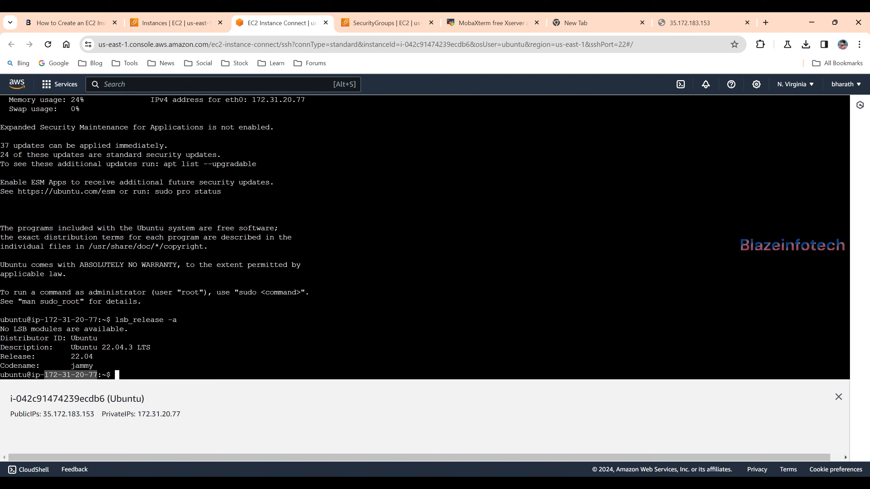
{"action": "left_click", "coordinate": [99, 375]}
{"action": "scroll", "coordinate": [425, 237], "scroll_direction": "up", "scroll_amount": 3}
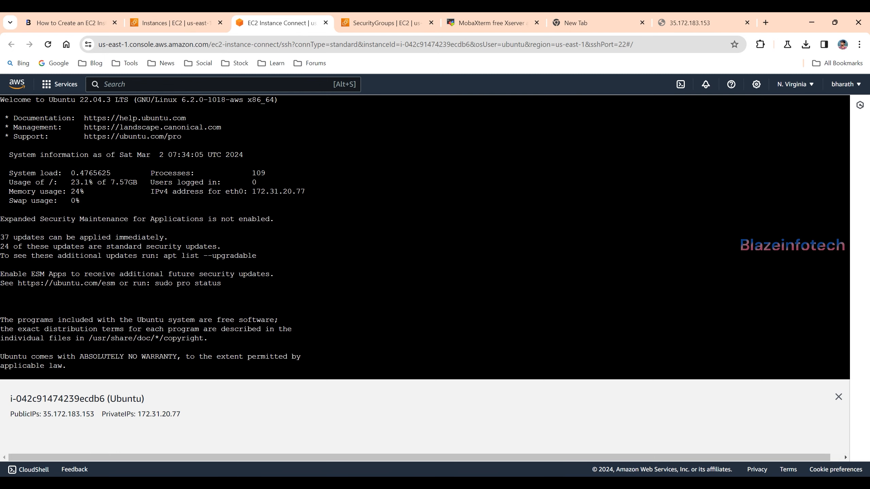
Open the inbound rules of the MySG2 security group for editing, delete the SSH rule and save the rules
{"action": "left_click", "coordinate": [177, 23]}
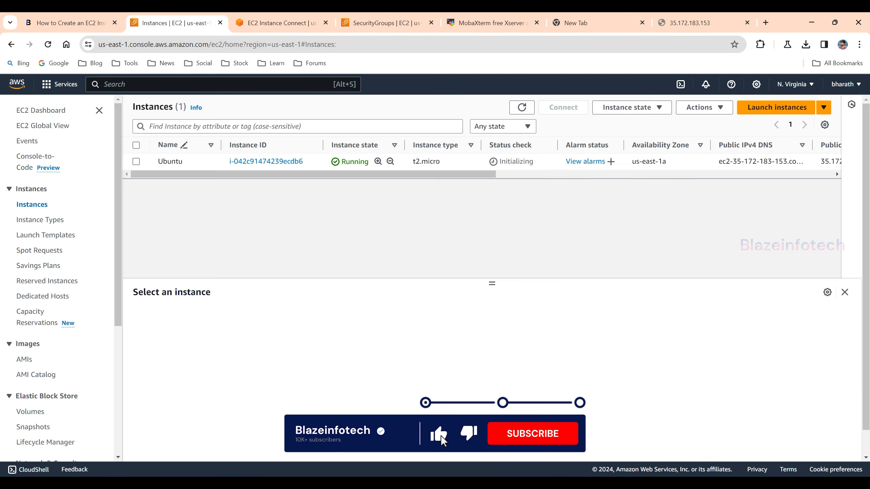
{"action": "left_click", "coordinate": [493, 23]}
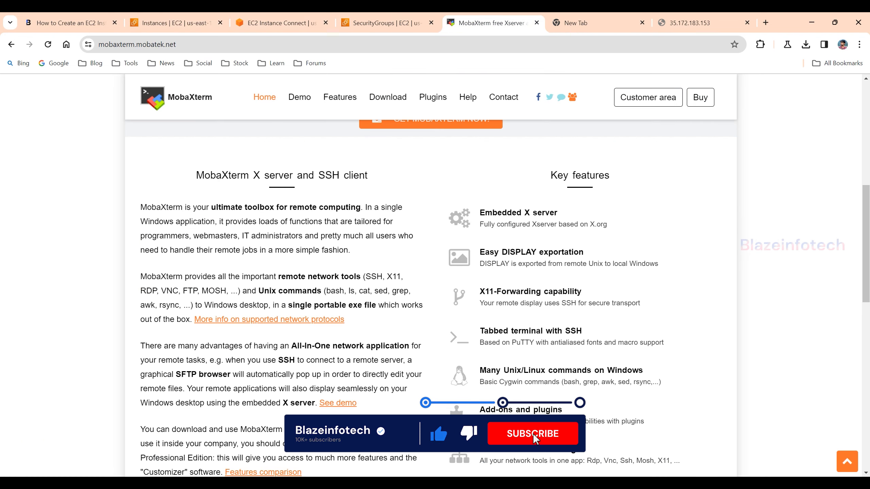
{"action": "left_click", "coordinate": [387, 23]}
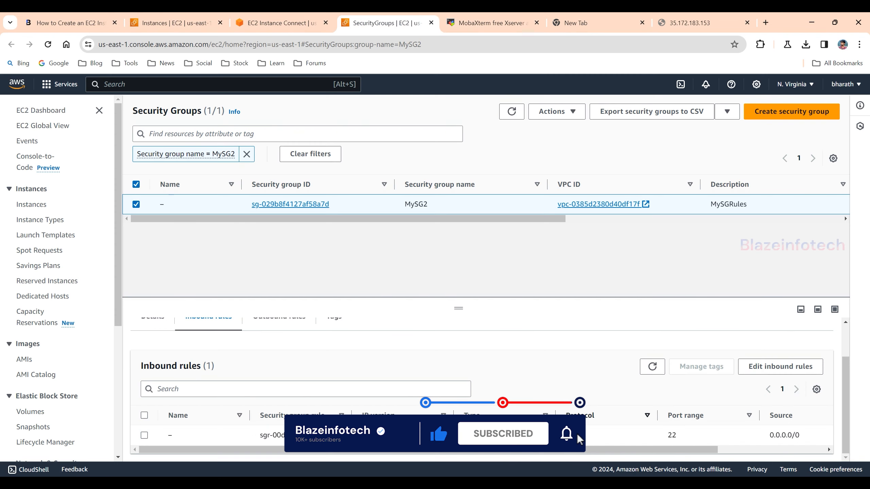
{"action": "left_click", "coordinate": [781, 367]}
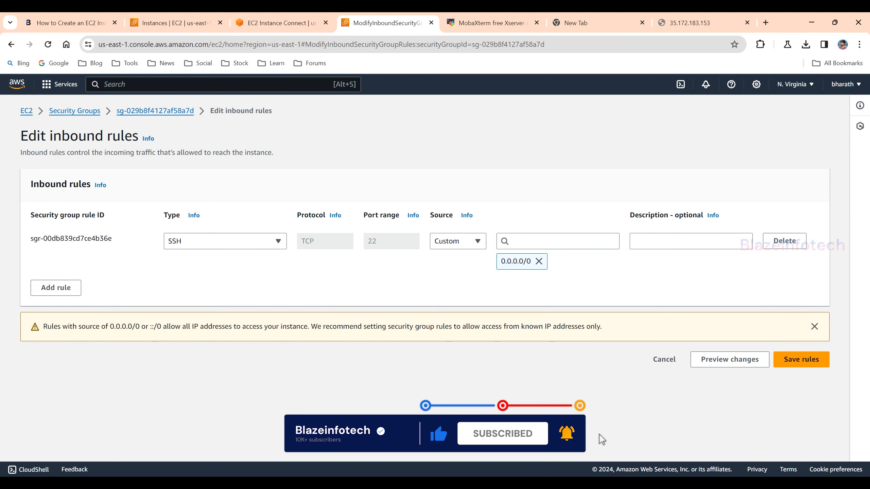
{"action": "left_click", "coordinate": [784, 241]}
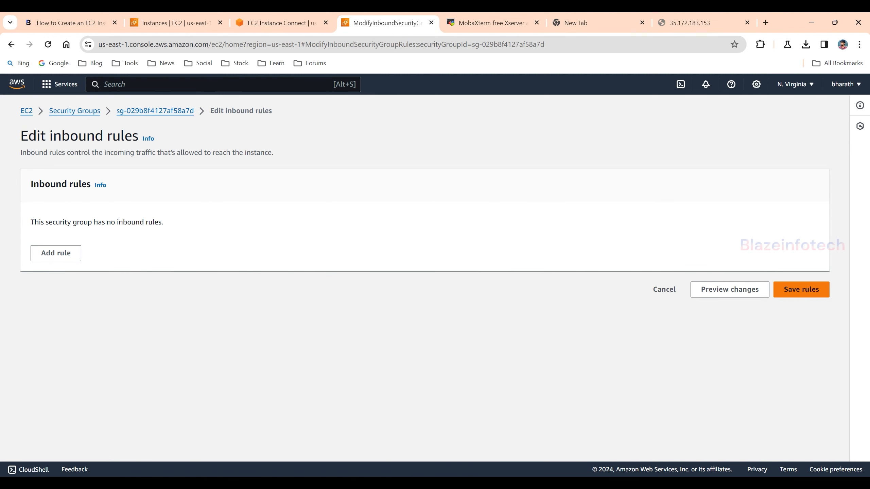
{"action": "left_click", "coordinate": [802, 289]}
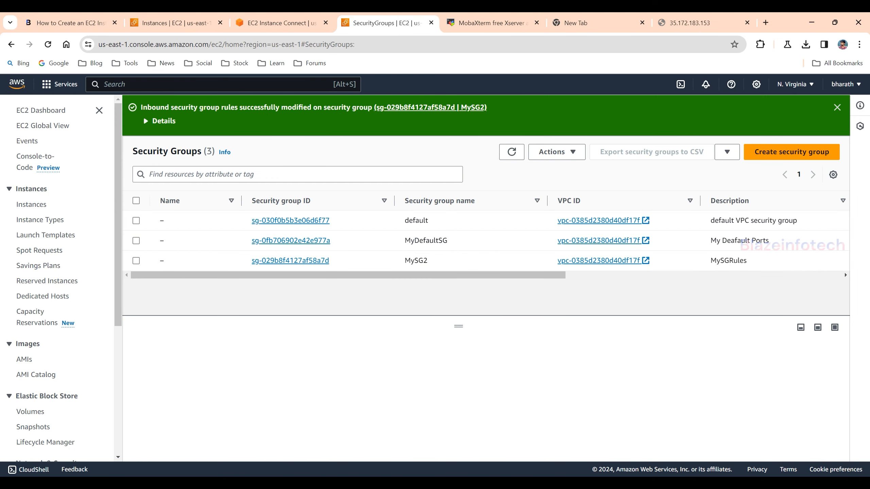
Check the inbound rules of MySG2 and, after refreshing the instances list, those in the Ubuntu instance's security details
{"action": "left_click", "coordinate": [136, 260]}
{"action": "scroll", "coordinate": [476, 406], "scroll_direction": "down", "scroll_amount": 3}
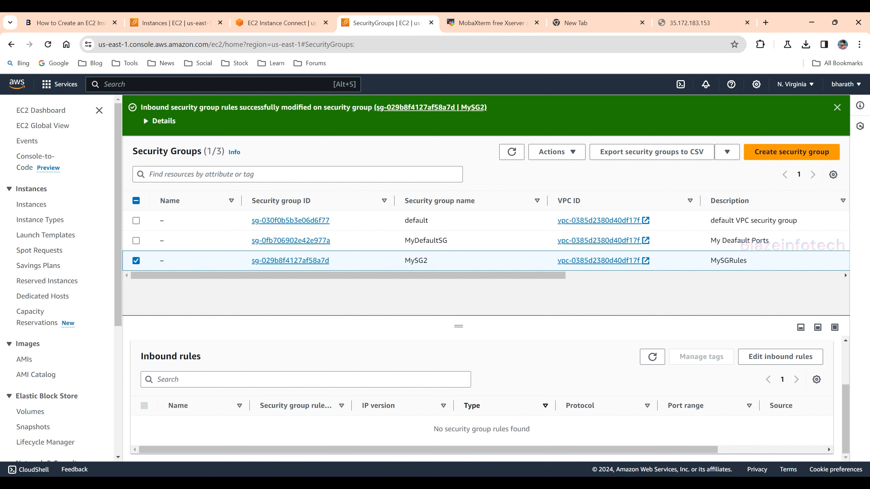
{"action": "left_click", "coordinate": [181, 23]}
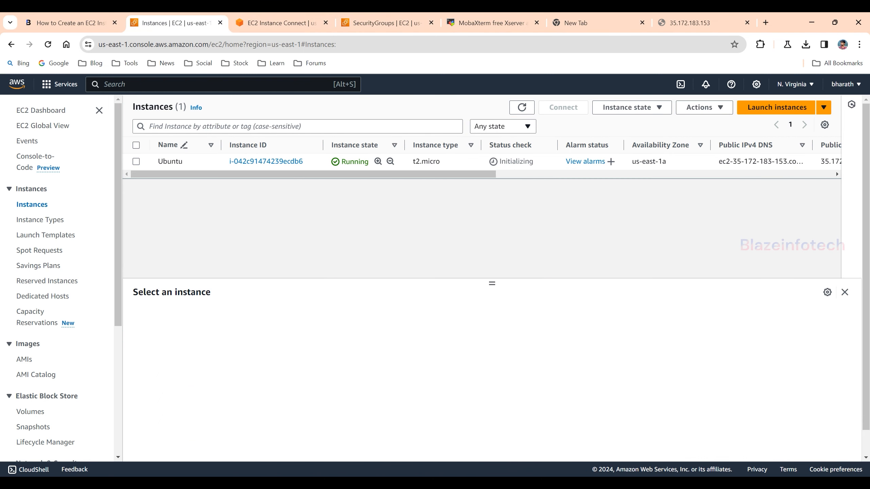
{"action": "left_click", "coordinate": [523, 108]}
{"action": "left_click", "coordinate": [136, 162]}
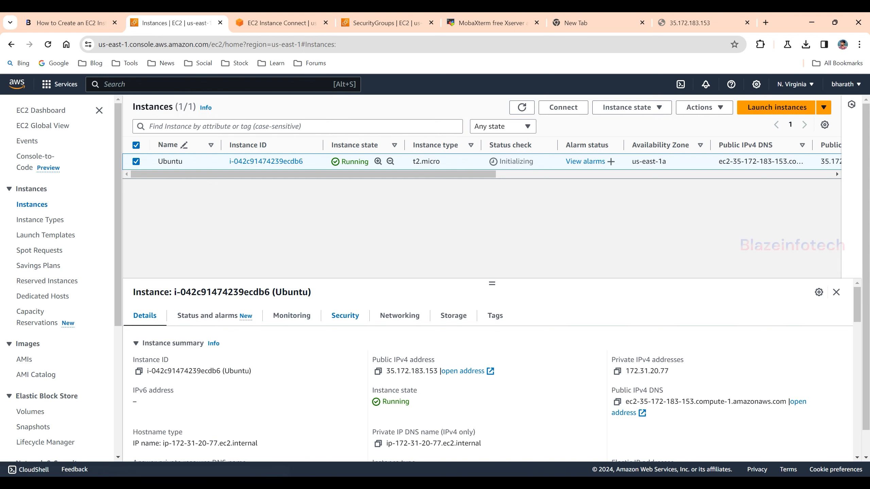
{"action": "left_click", "coordinate": [345, 316]}
{"action": "scroll", "coordinate": [488, 377], "scroll_direction": "down", "scroll_amount": 3}
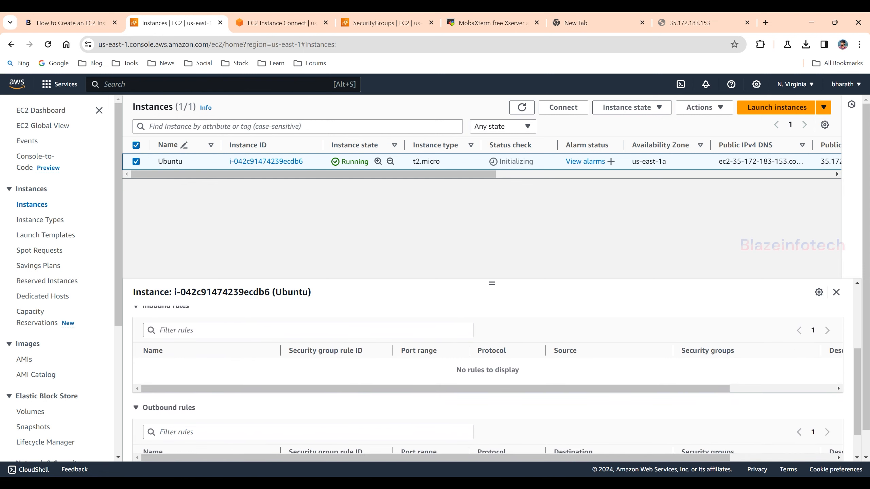
Close the open terminal session and try to reconnect to the Ubuntu instance with EC2 Instance Connect as ubuntu
{"action": "left_click", "coordinate": [279, 23]}
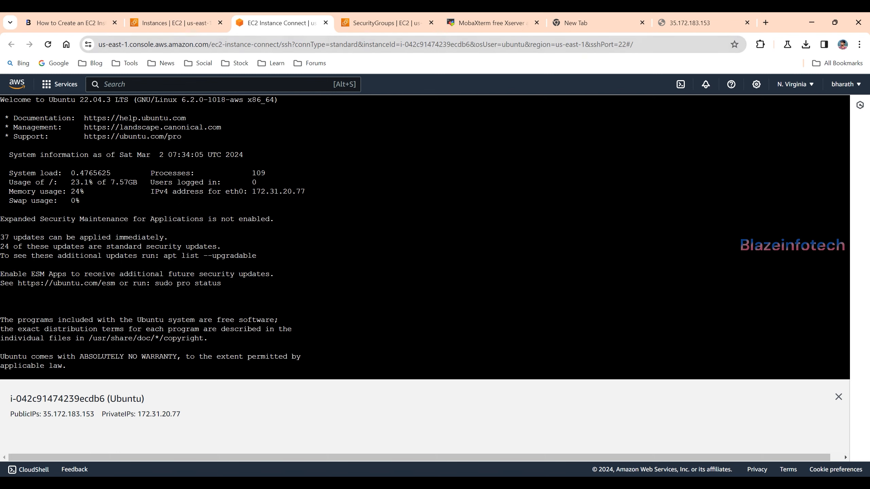
{"action": "left_click", "coordinate": [325, 22]}
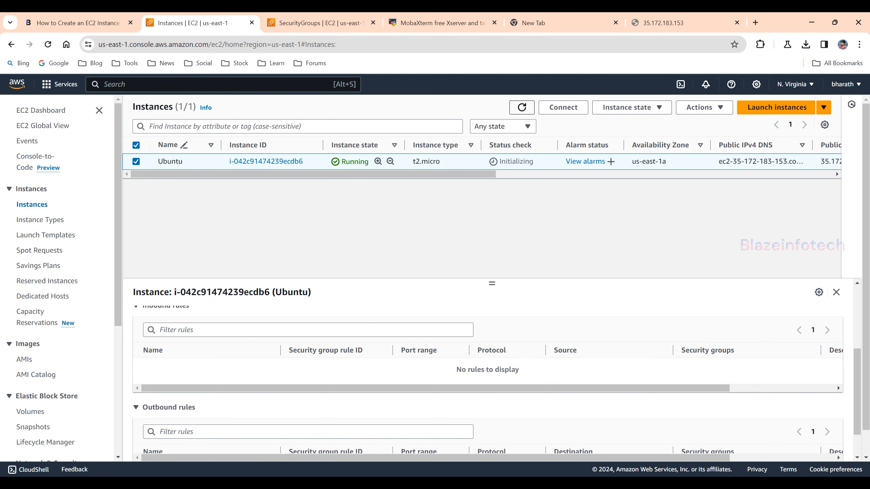
{"action": "left_click", "coordinate": [563, 108]}
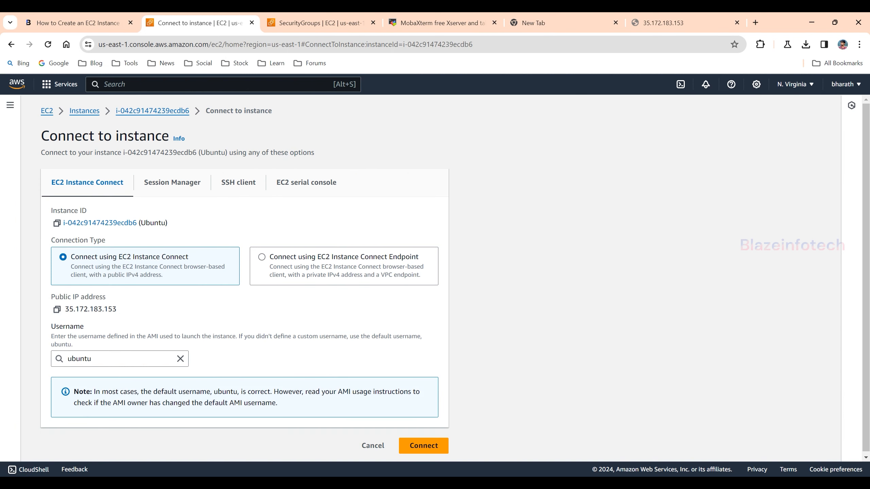
{"action": "left_click", "coordinate": [424, 446]}
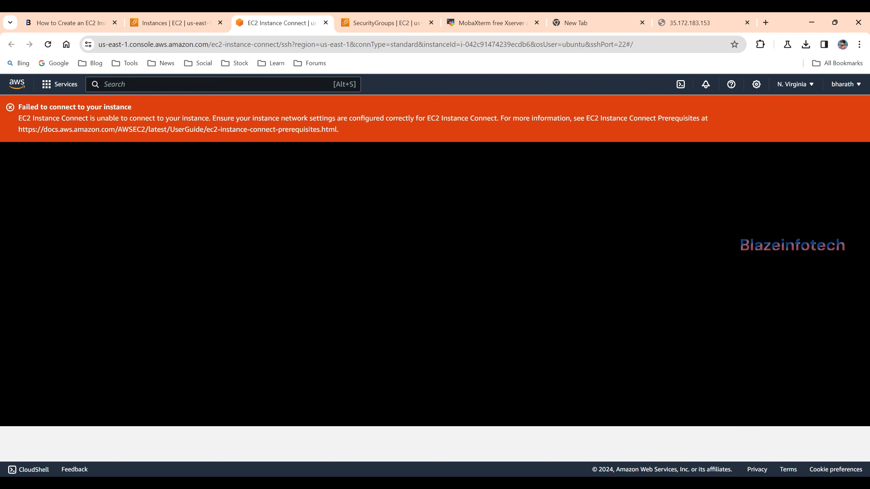
{"action": "left_click_drag", "start_coordinate": [44, 119], "coordinate": [120, 107]}
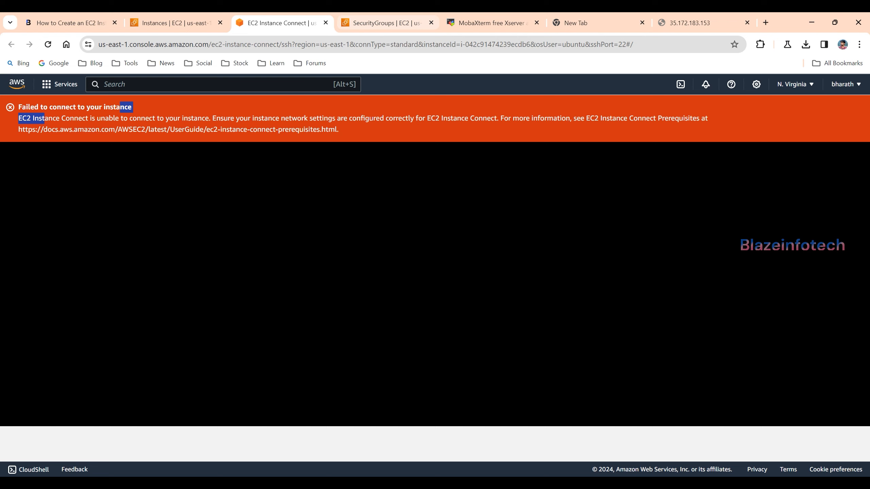
Add a Custom TCP inbound rule to the MySG2 security group and set its port range to 22
{"action": "left_click", "coordinate": [387, 22]}
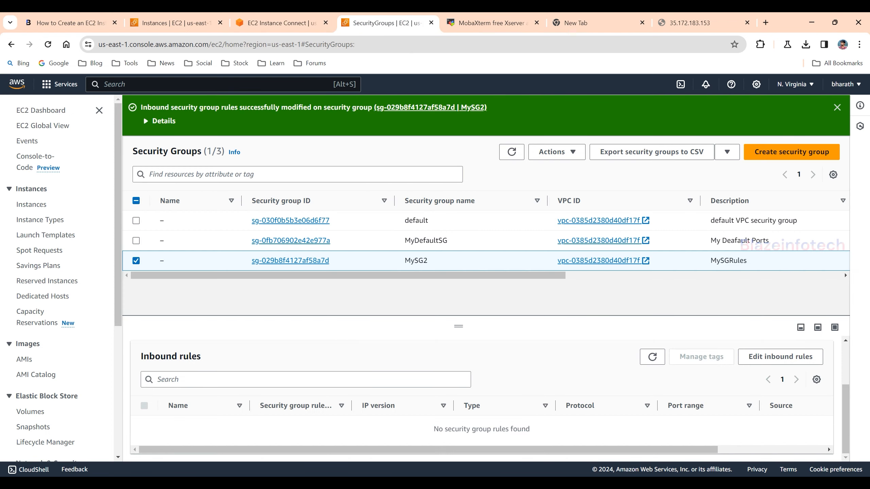
{"action": "left_click", "coordinate": [781, 357]}
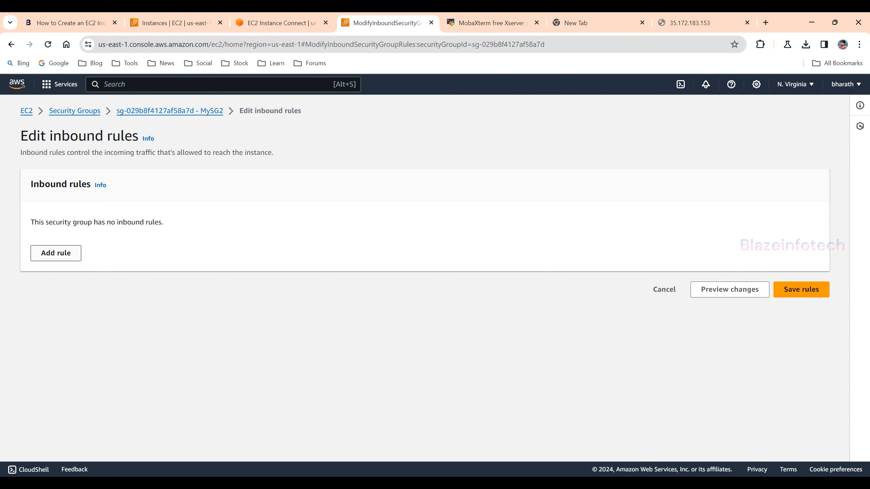
{"action": "left_click", "coordinate": [56, 253]}
{"action": "left_click", "coordinate": [225, 241]}
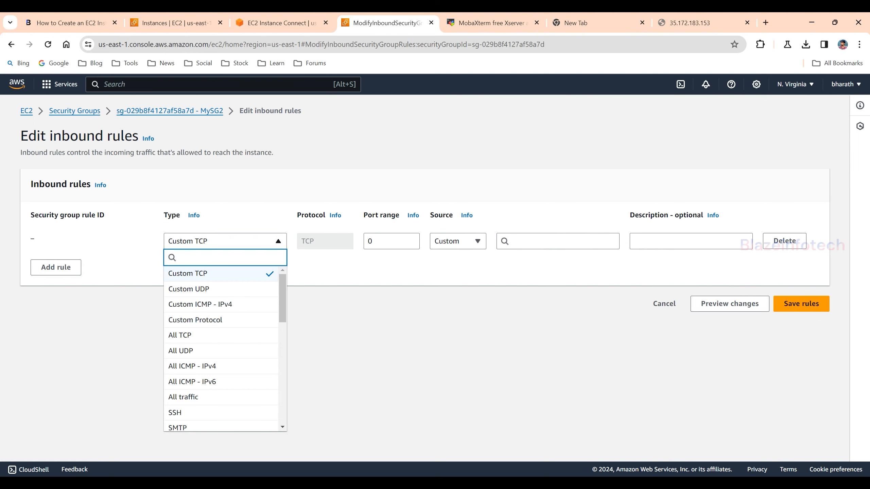
{"action": "left_click", "coordinate": [225, 242]}
{"action": "left_click", "coordinate": [392, 241]}
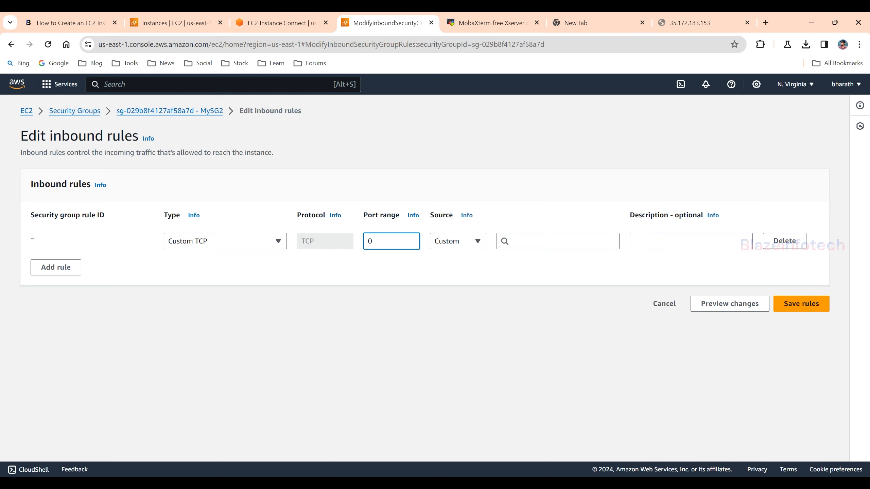
{"action": "key", "text": "BackSpace"}
{"action": "type", "text": "222"}
{"action": "key", "text": "BackSpace"}
Set the rule's source to Anywhere-IPv4, save the rules and review the inbound rules of MySG2
{"action": "left_click", "coordinate": [458, 242]}
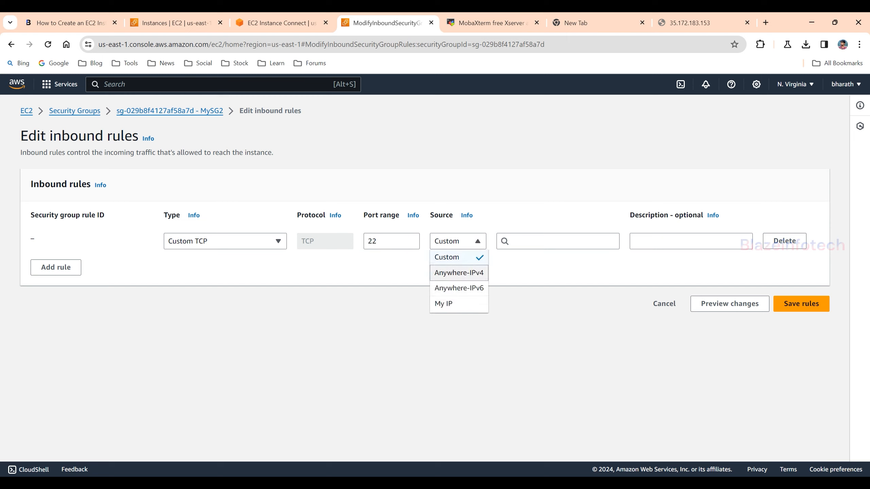
{"action": "left_click", "coordinate": [459, 273]}
{"action": "left_click", "coordinate": [801, 360]}
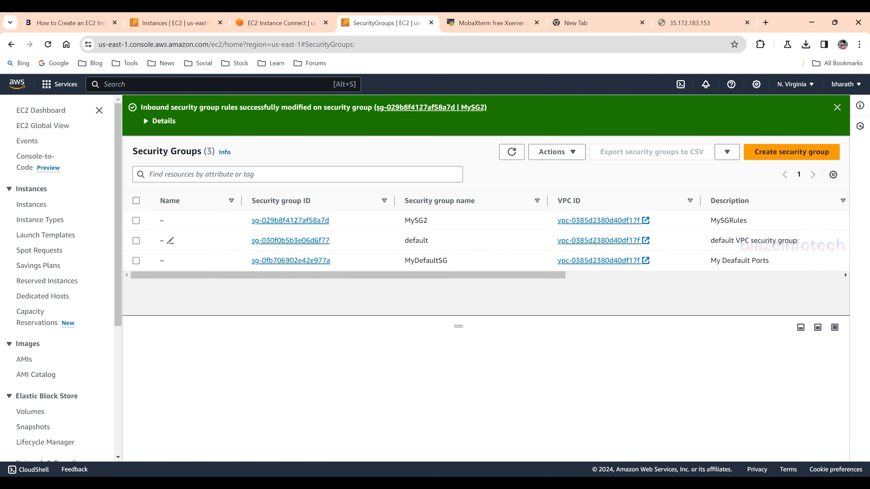
{"action": "left_click", "coordinate": [136, 220]}
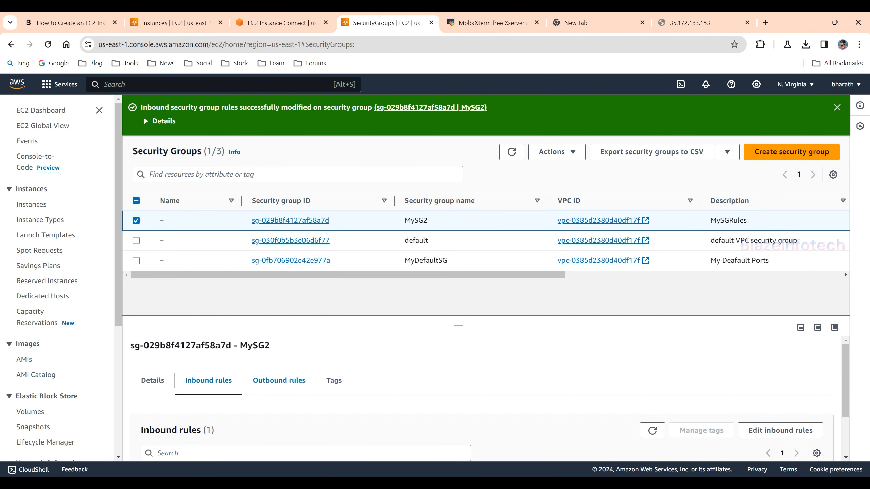
{"action": "scroll", "coordinate": [279, 380], "scroll_direction": "down", "scroll_amount": 3}
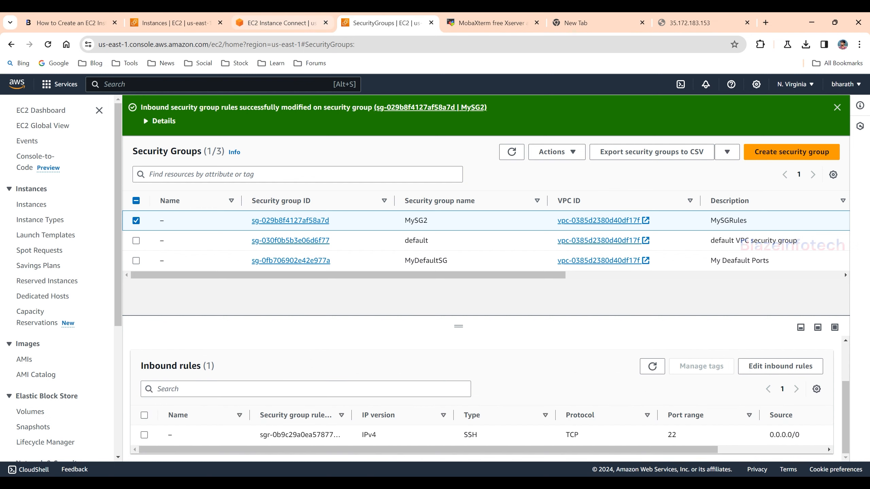
Reload the EC2 Instance Connect session for the Ubuntu instance and run lsb_release -a in its terminal
{"action": "left_click", "coordinate": [281, 23]}
{"action": "left_click", "coordinate": [48, 44]}
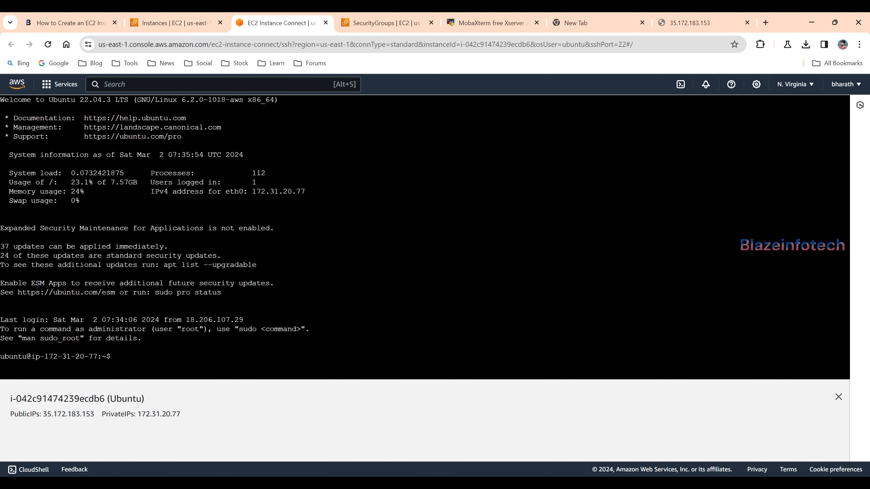
{"action": "right_click", "coordinate": [140, 103]}
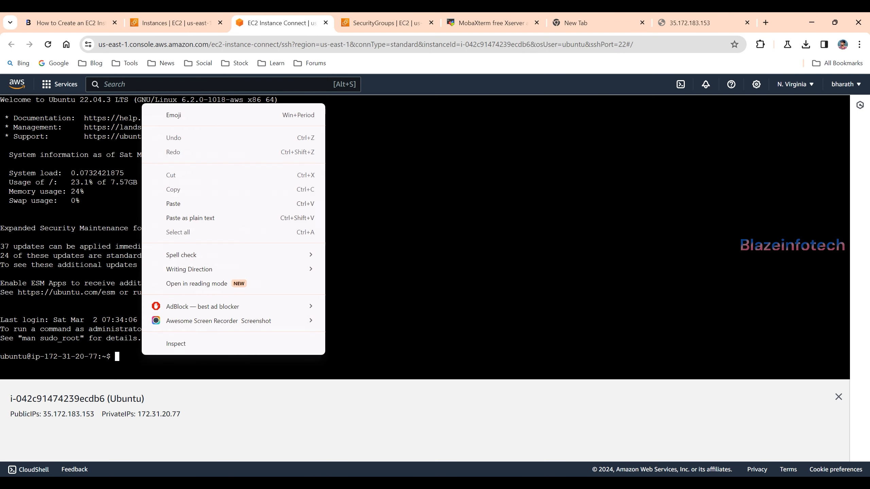
{"action": "left_click", "coordinate": [161, 203]}
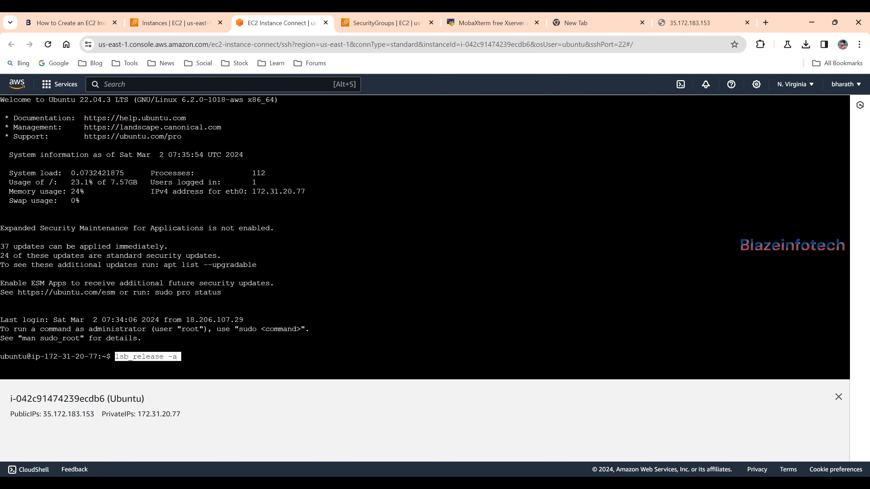
{"action": "key", "text": "Return"}
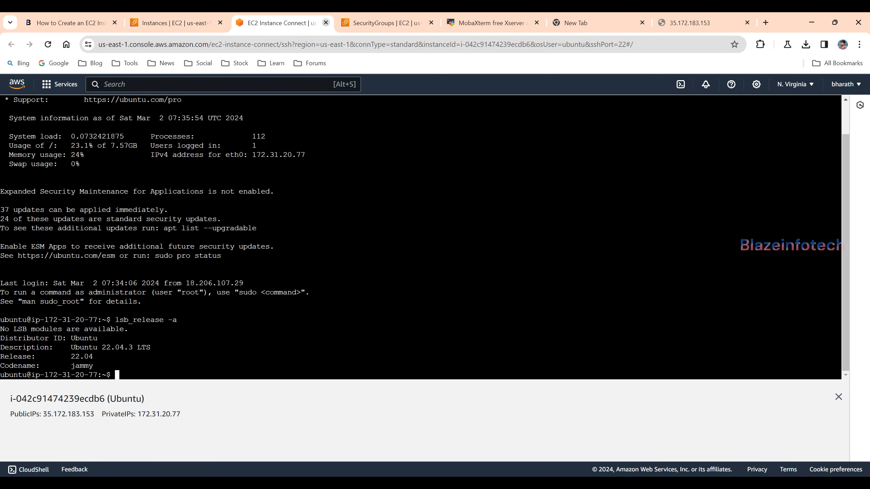
Close the terminal session and reload the web page at the instance's public address 35.172.183.153
{"action": "left_click", "coordinate": [325, 22]}
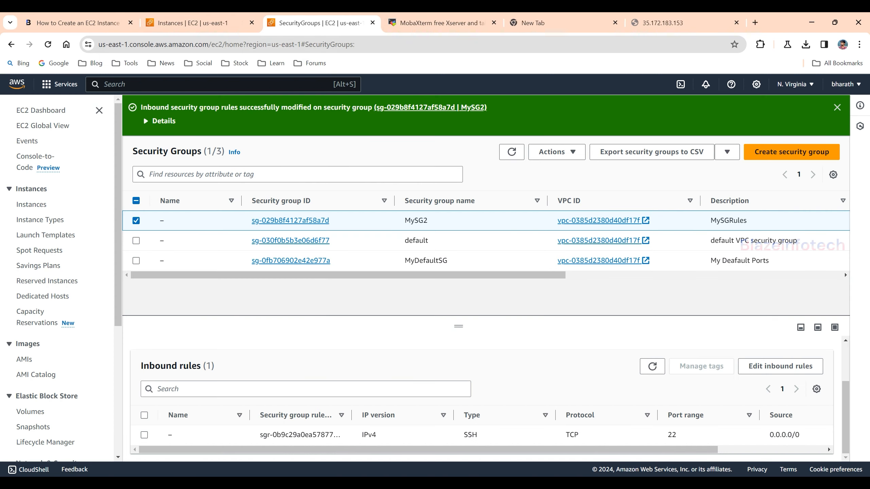
{"action": "left_click", "coordinate": [671, 22]}
{"action": "left_click", "coordinate": [48, 44]}
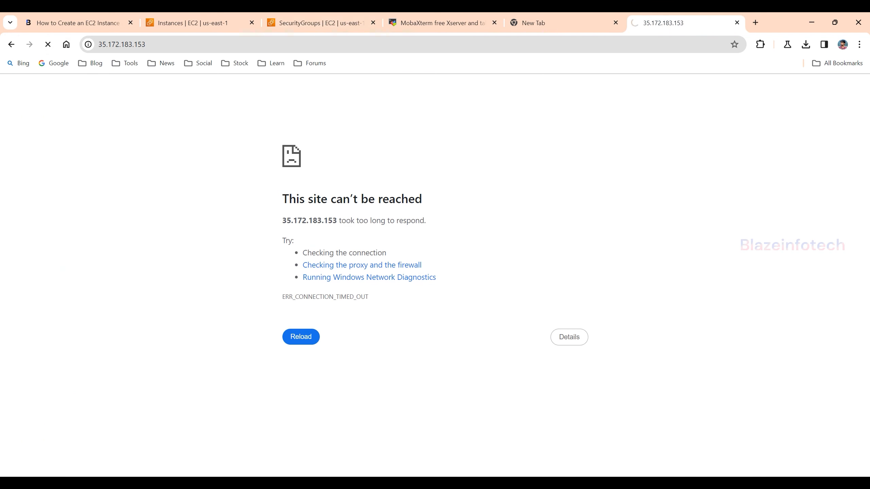
Add a second inbound rule of type HTTP to the MySG2 security group
{"action": "left_click", "coordinate": [315, 23]}
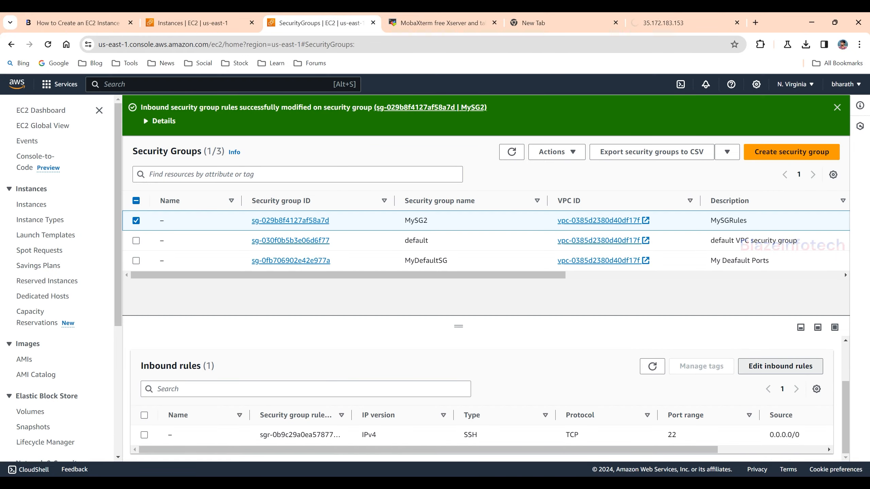
{"action": "left_click", "coordinate": [780, 366]}
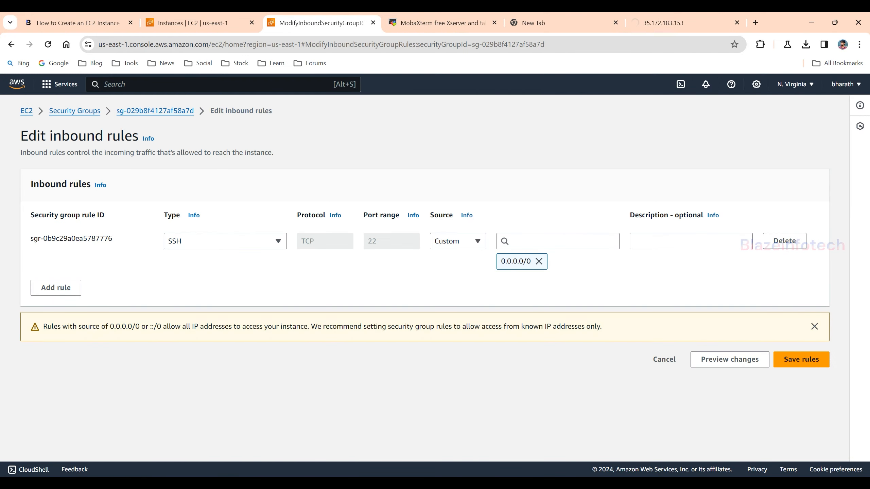
{"action": "left_click", "coordinate": [56, 288]}
{"action": "left_click", "coordinate": [225, 290]}
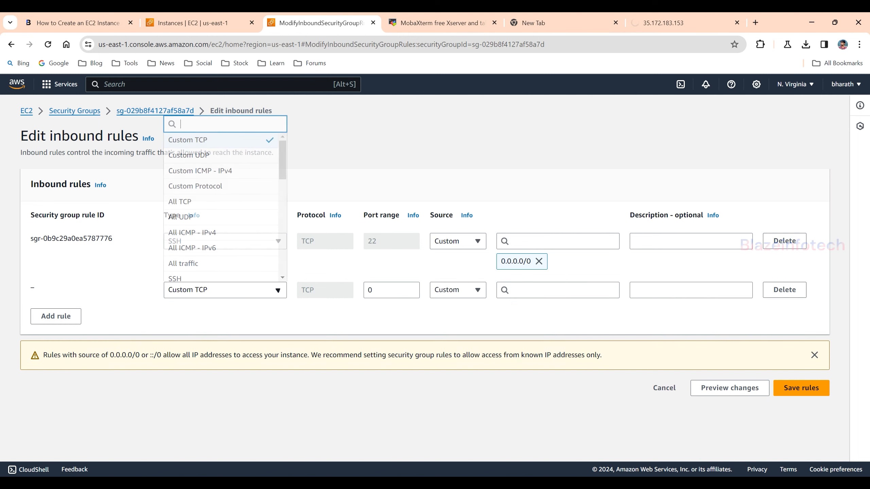
{"action": "type", "text": "http"}
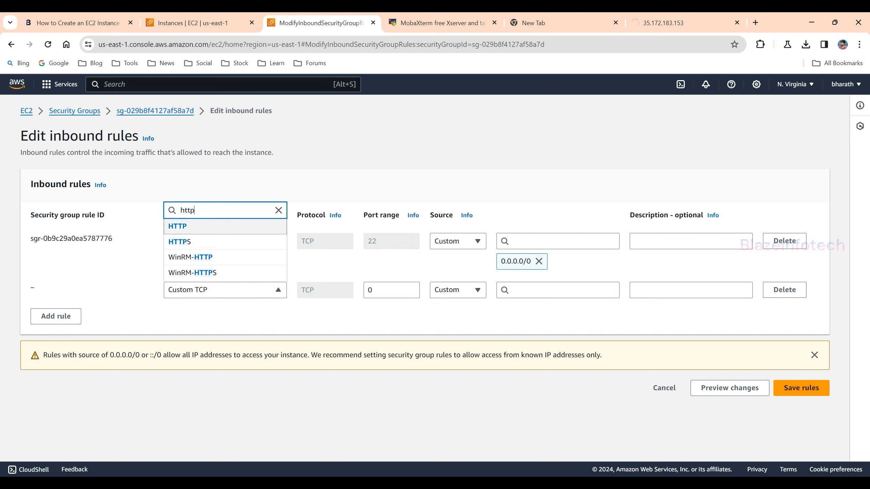
{"action": "key", "text": "Return"}
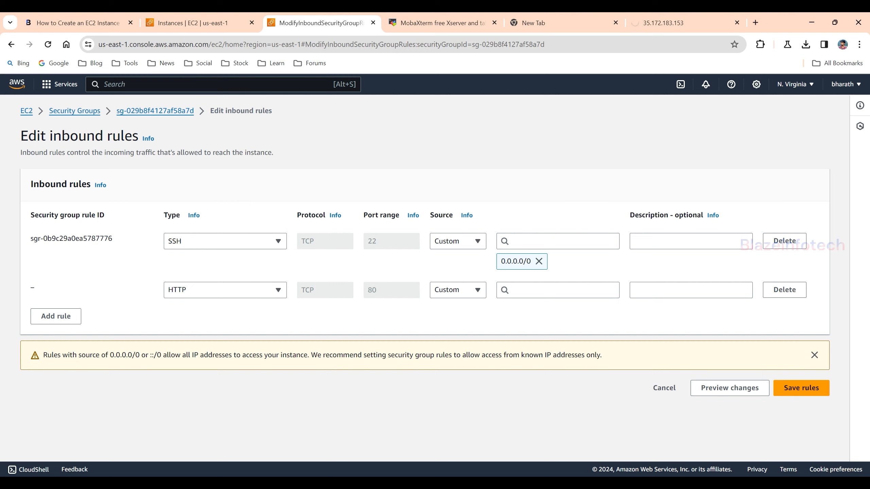
Set the HTTP rule's source to Anywhere-IPv4 and save the inbound rules
{"action": "left_click", "coordinate": [459, 291]}
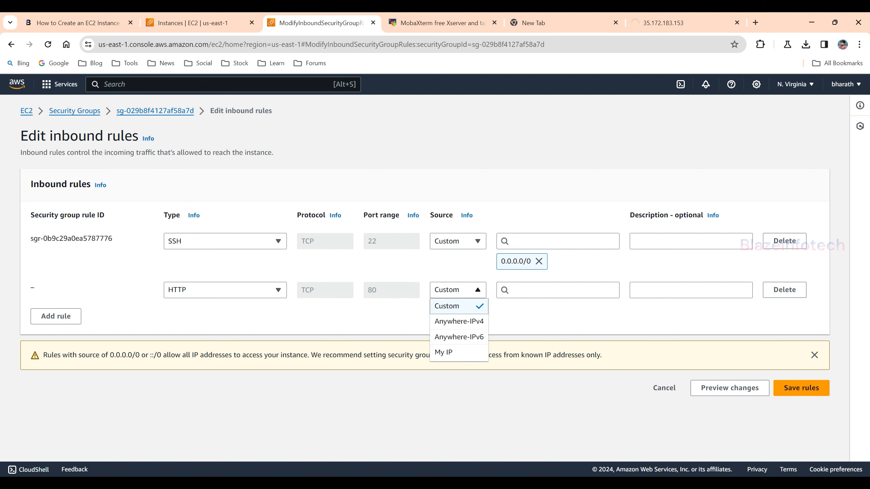
{"action": "left_click", "coordinate": [460, 322]}
{"action": "left_click", "coordinate": [802, 408]}
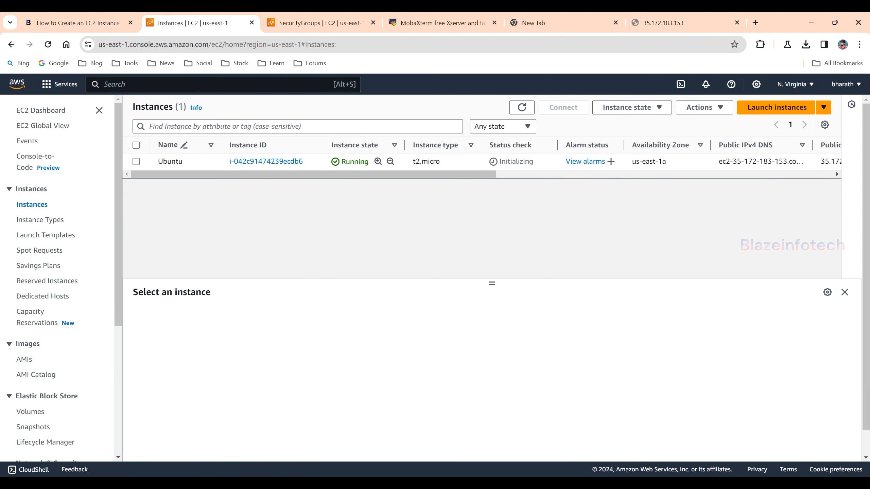
Refresh the instances list and select the Ubuntu instance to show its details
{"action": "left_click", "coordinate": [522, 108]}
{"action": "left_click", "coordinate": [136, 161]}
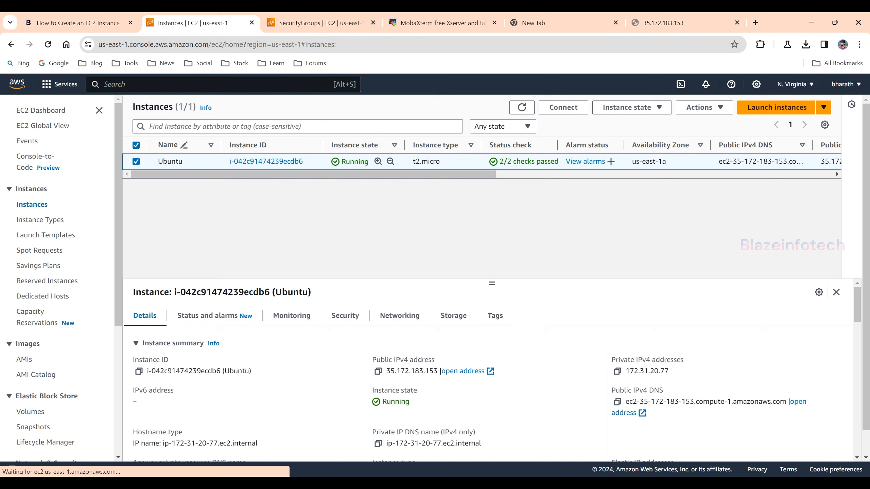